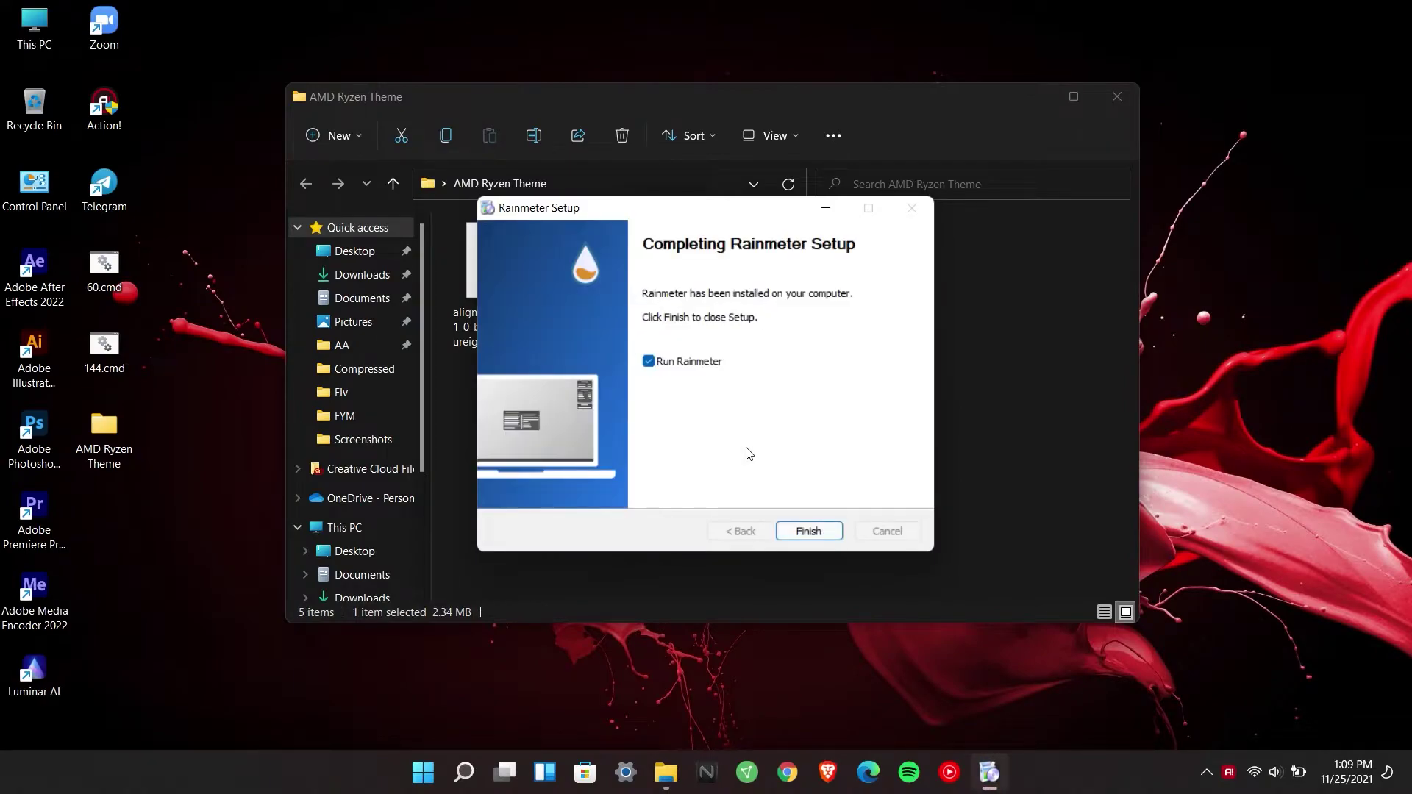
# Step: Finish the Rainmeter setup with Run Rainmeter enabled, and unload the default illustro Welcome, Clock, System and disk skins
pyautogui.click(809, 531)
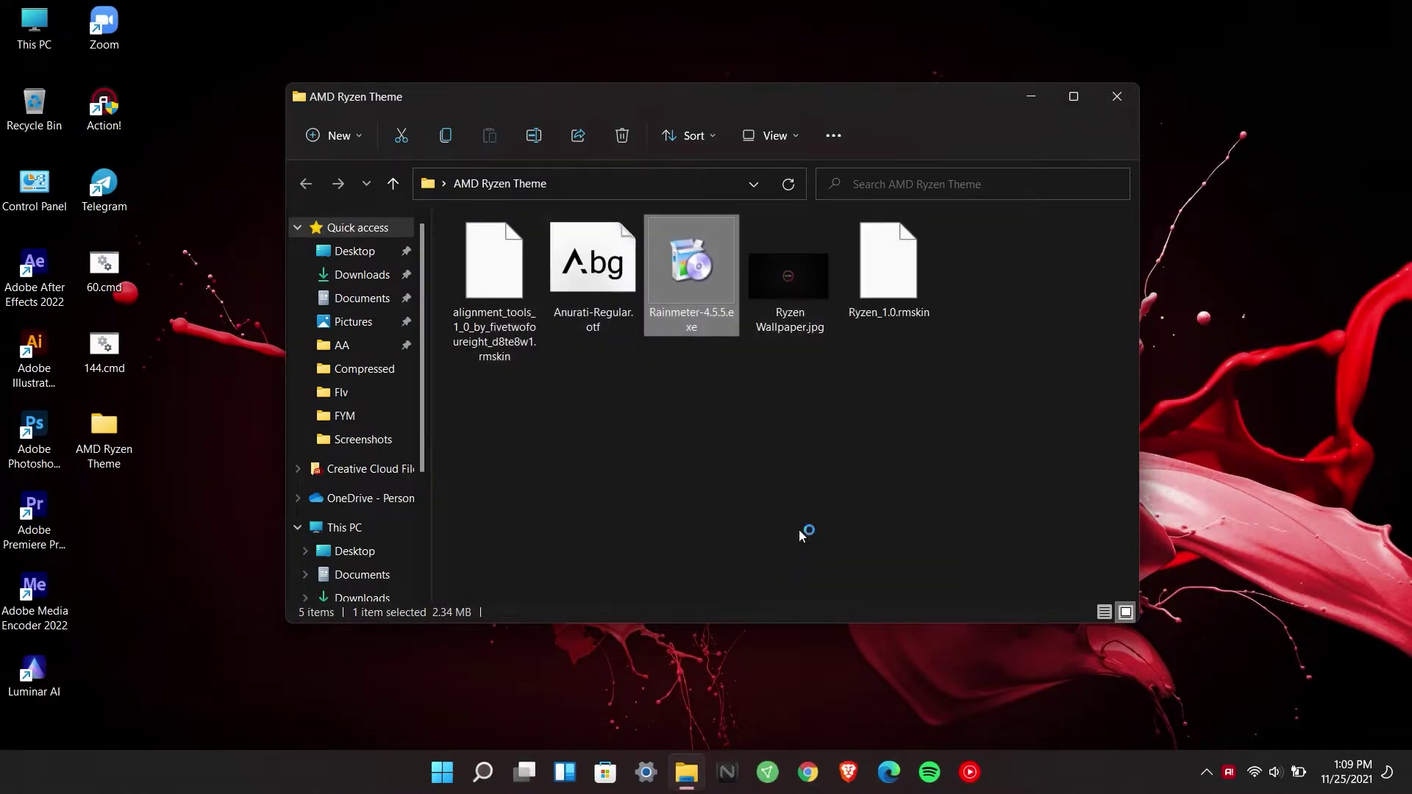
pyautogui.rightClick(596, 216)
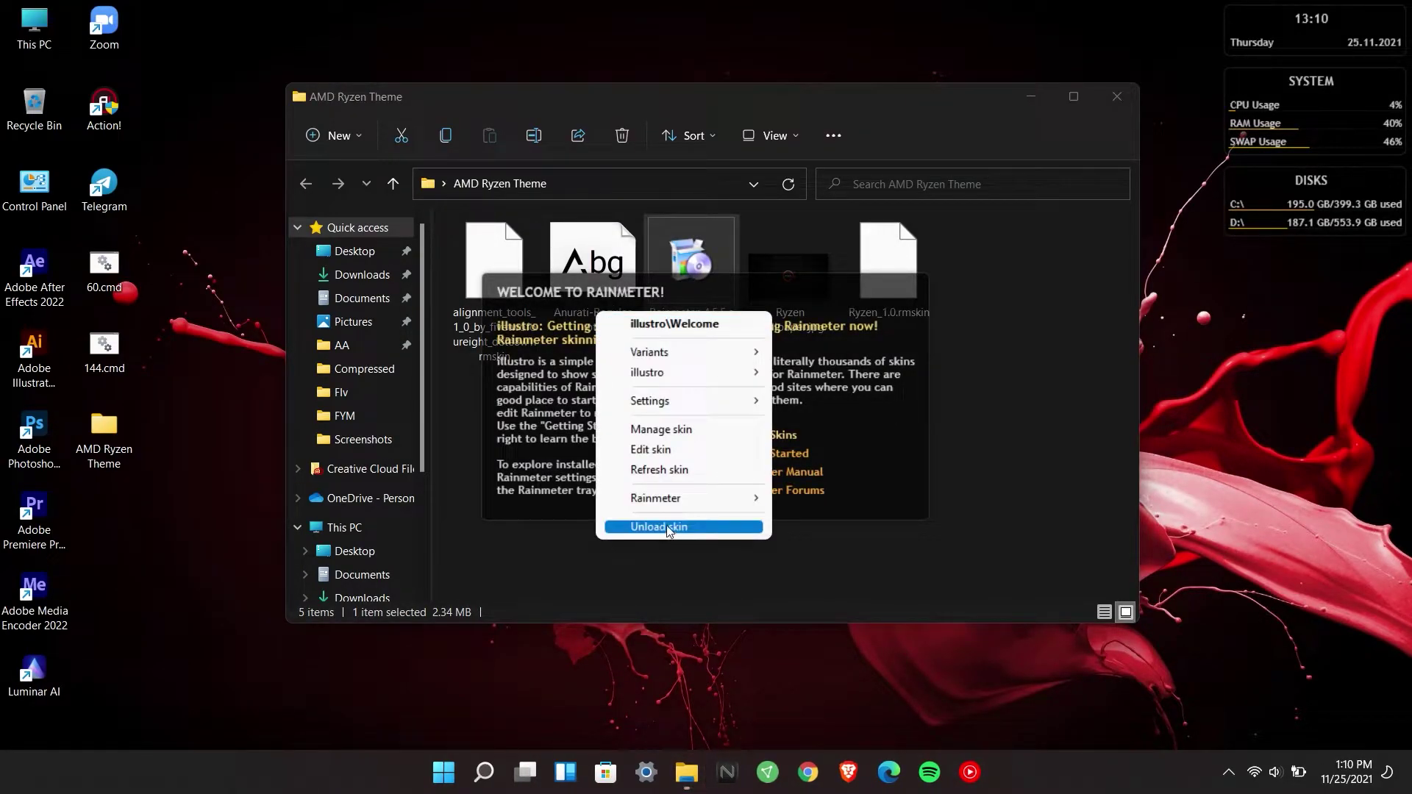
pyautogui.click(665, 532)
pyautogui.rightClick(1256, 59)
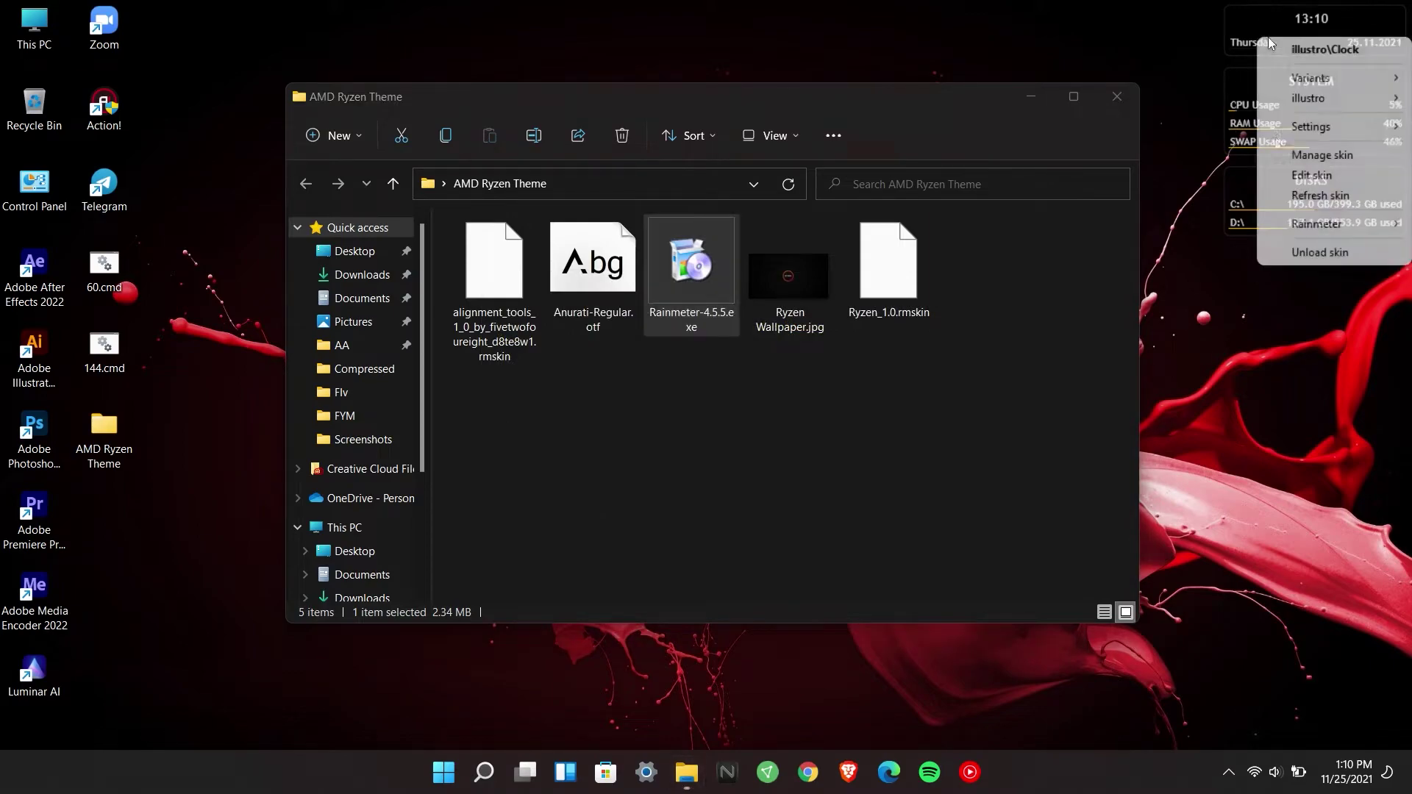
pyautogui.click(1308, 253)
pyautogui.rightClick(1303, 126)
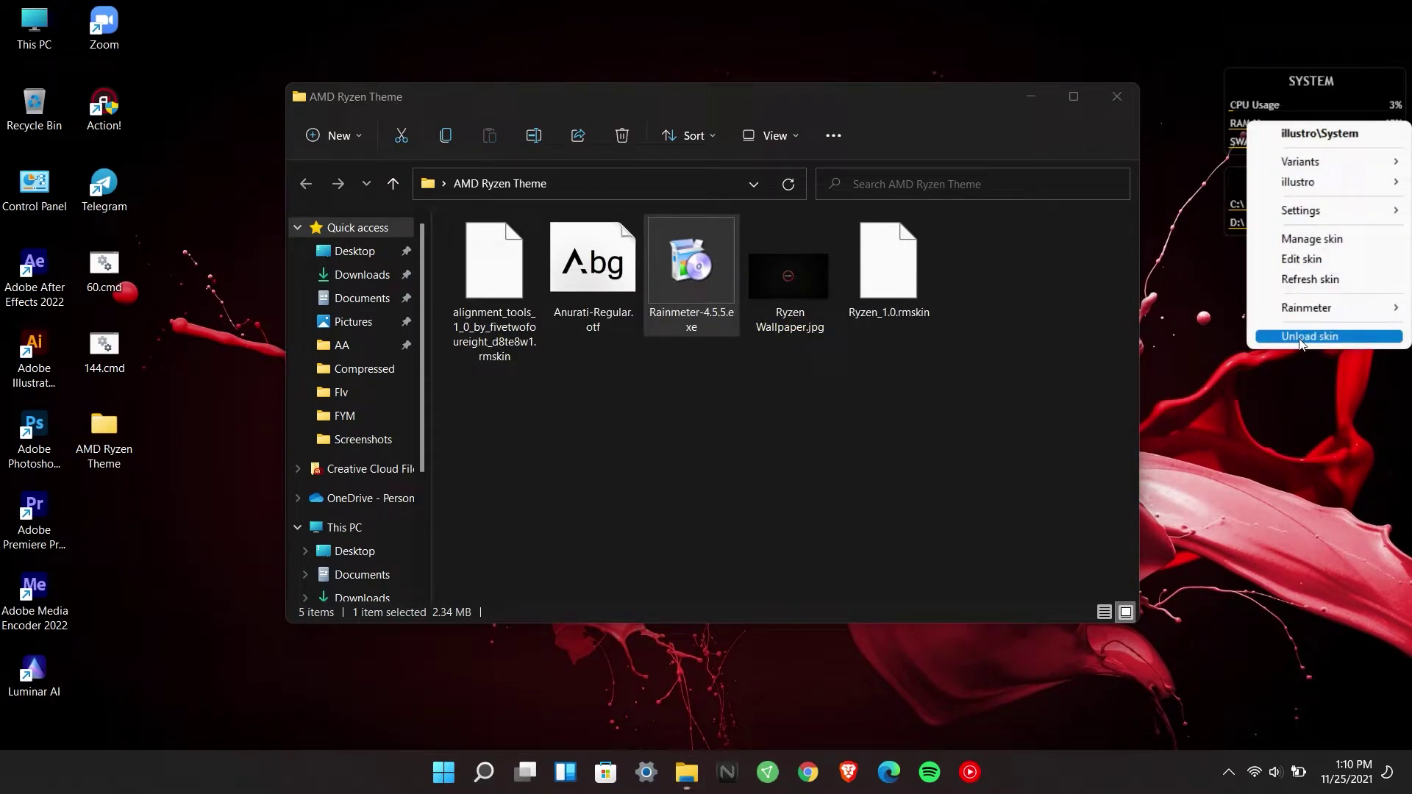
pyautogui.click(1302, 340)
pyautogui.rightClick(1262, 225)
pyautogui.click(1302, 439)
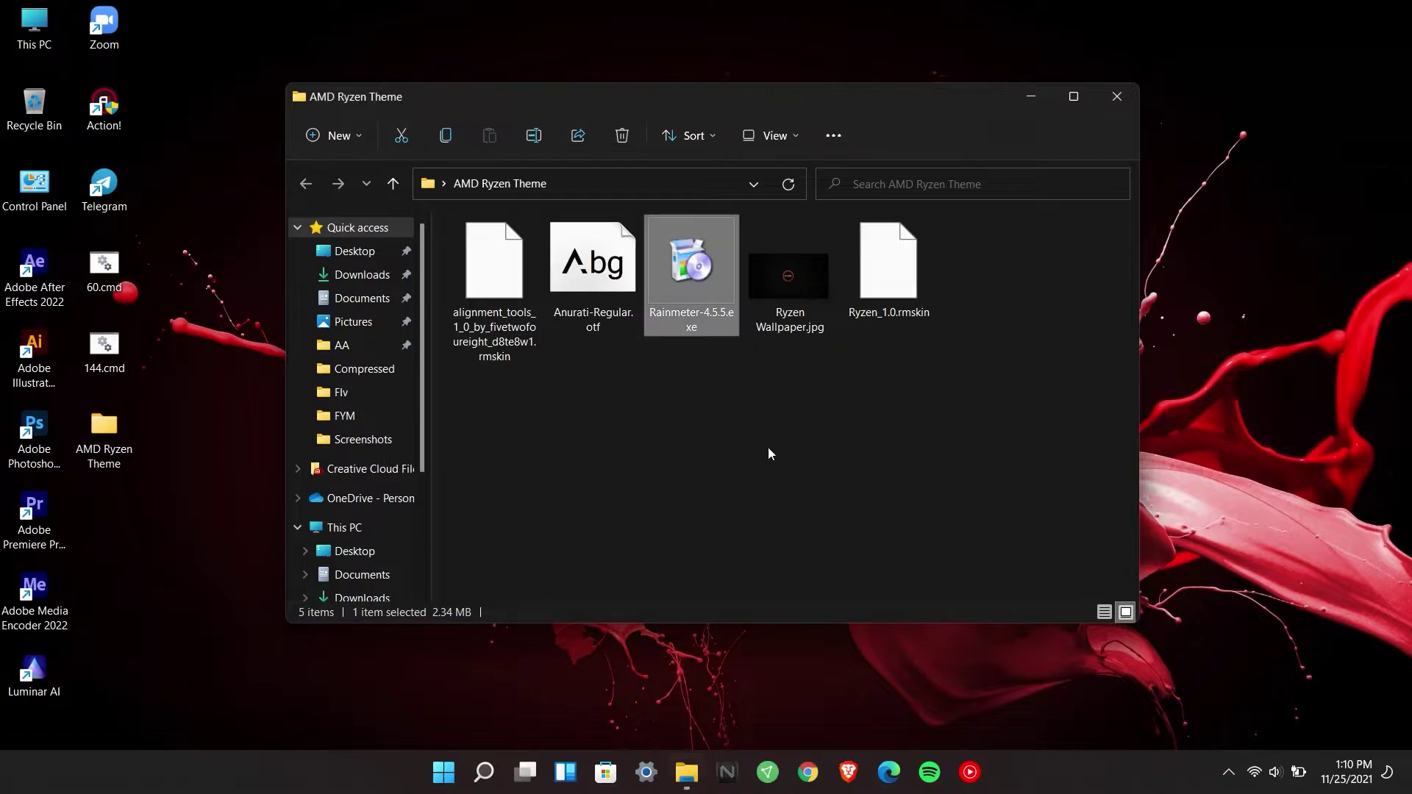
# Step: Install the Anurati-Regular.otf font from the AMD Ryzen Theme folder, replacing the existing copy, and close the font preview
pyautogui.click(583, 328)
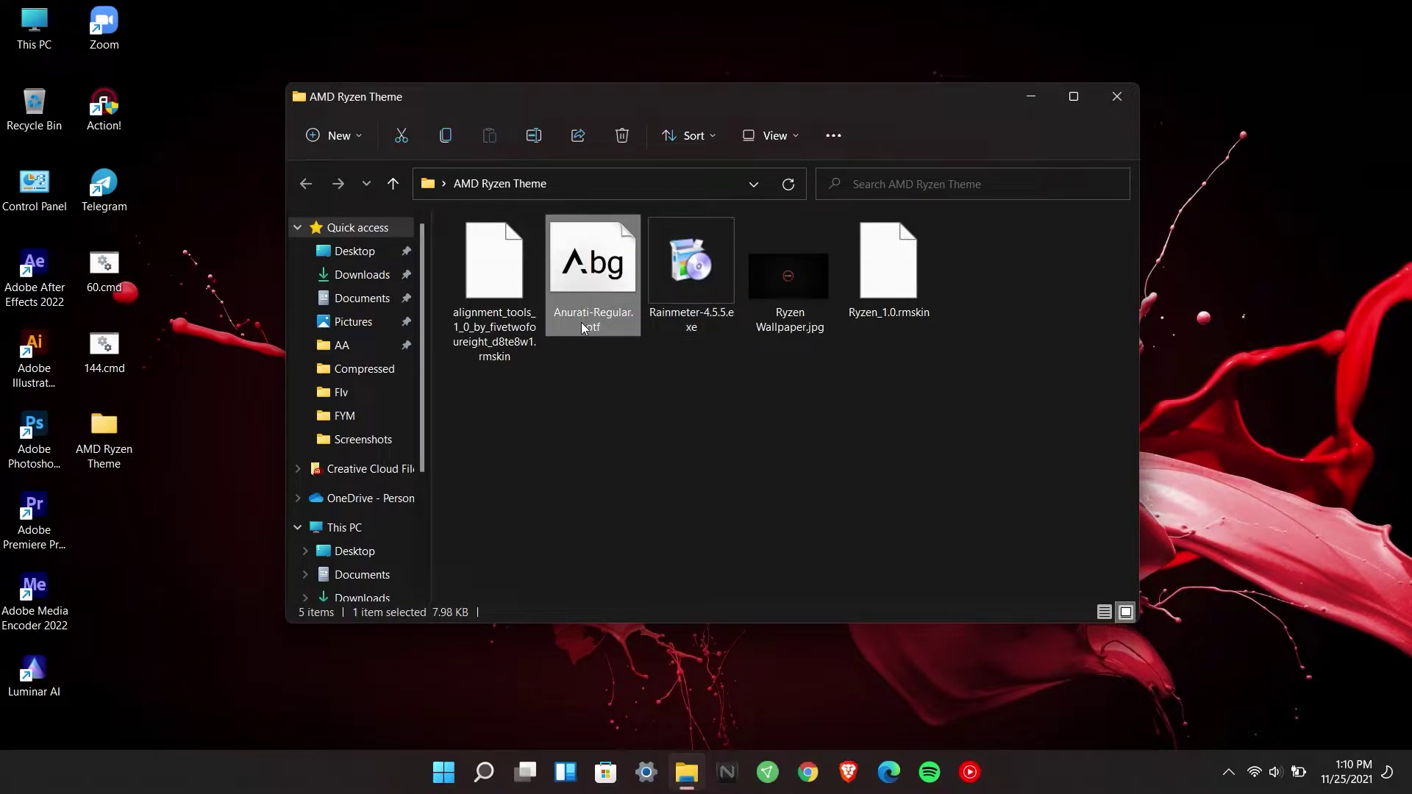
pyautogui.doubleClick(597, 285)
pyautogui.click(246, 212)
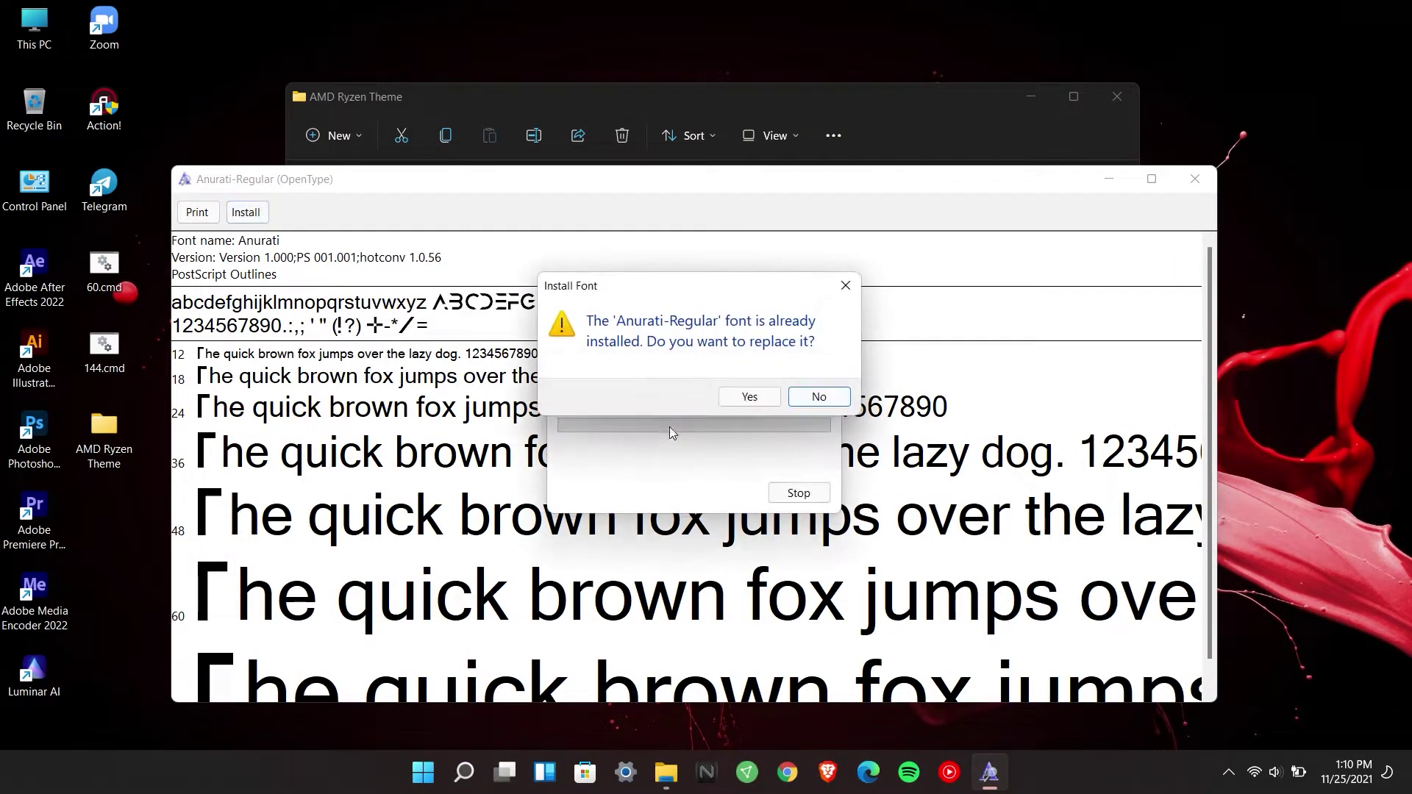
pyautogui.click(736, 395)
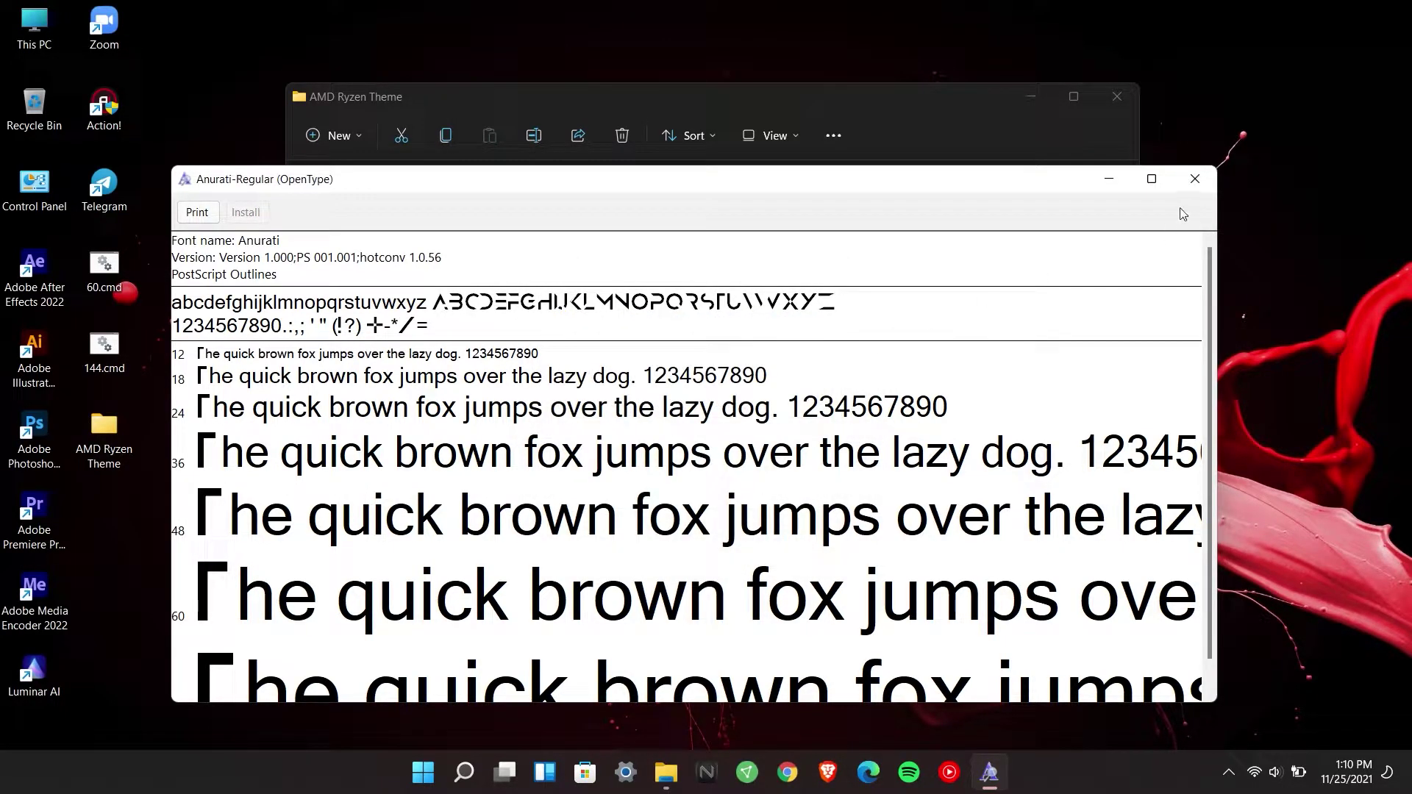
pyautogui.click(1196, 179)
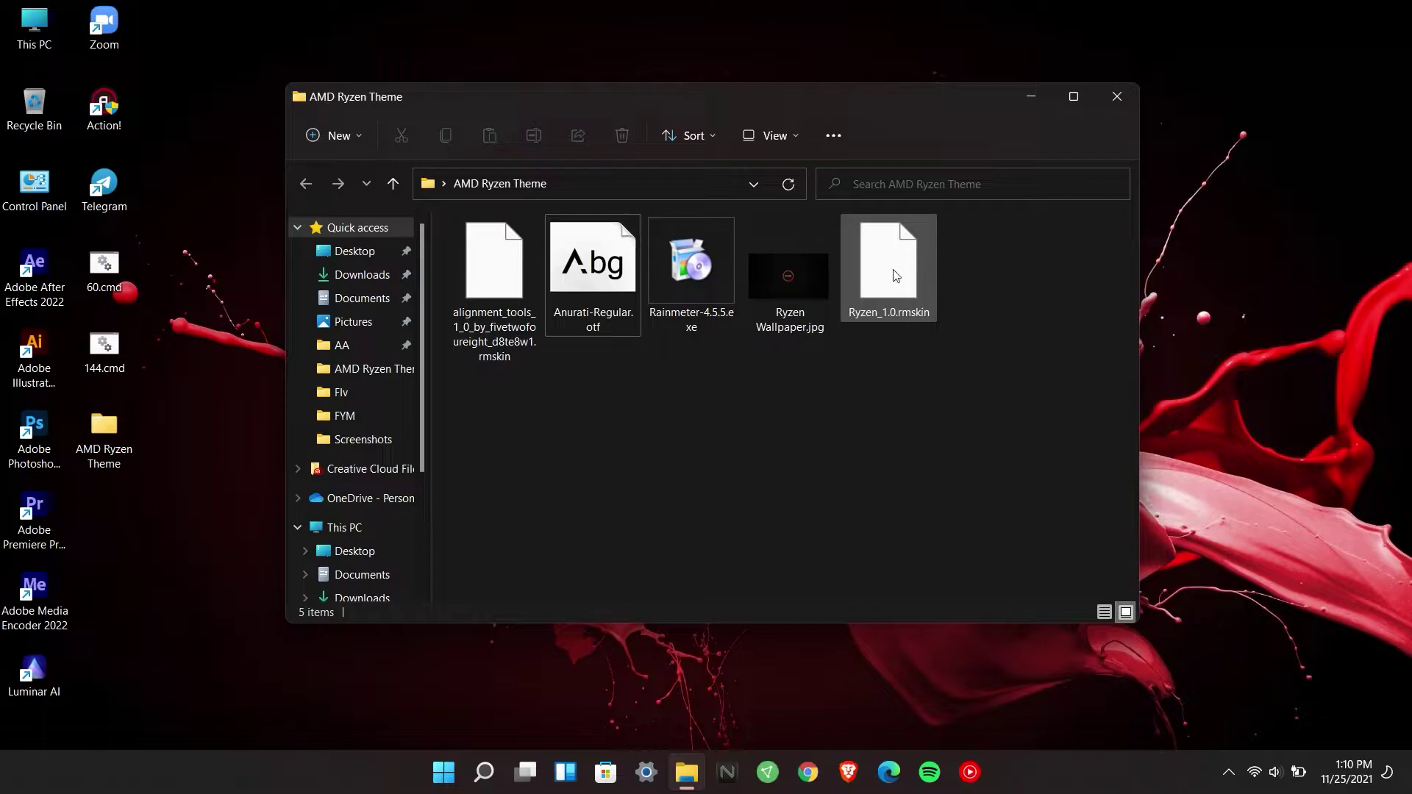
# Step: Install the Ryzen_1.0.rmskin and Alignment Tools skin packages from the AMD Ryzen Theme folder
pyautogui.doubleClick(896, 277)
pyautogui.click(555, 515)
pyautogui.click(772, 556)
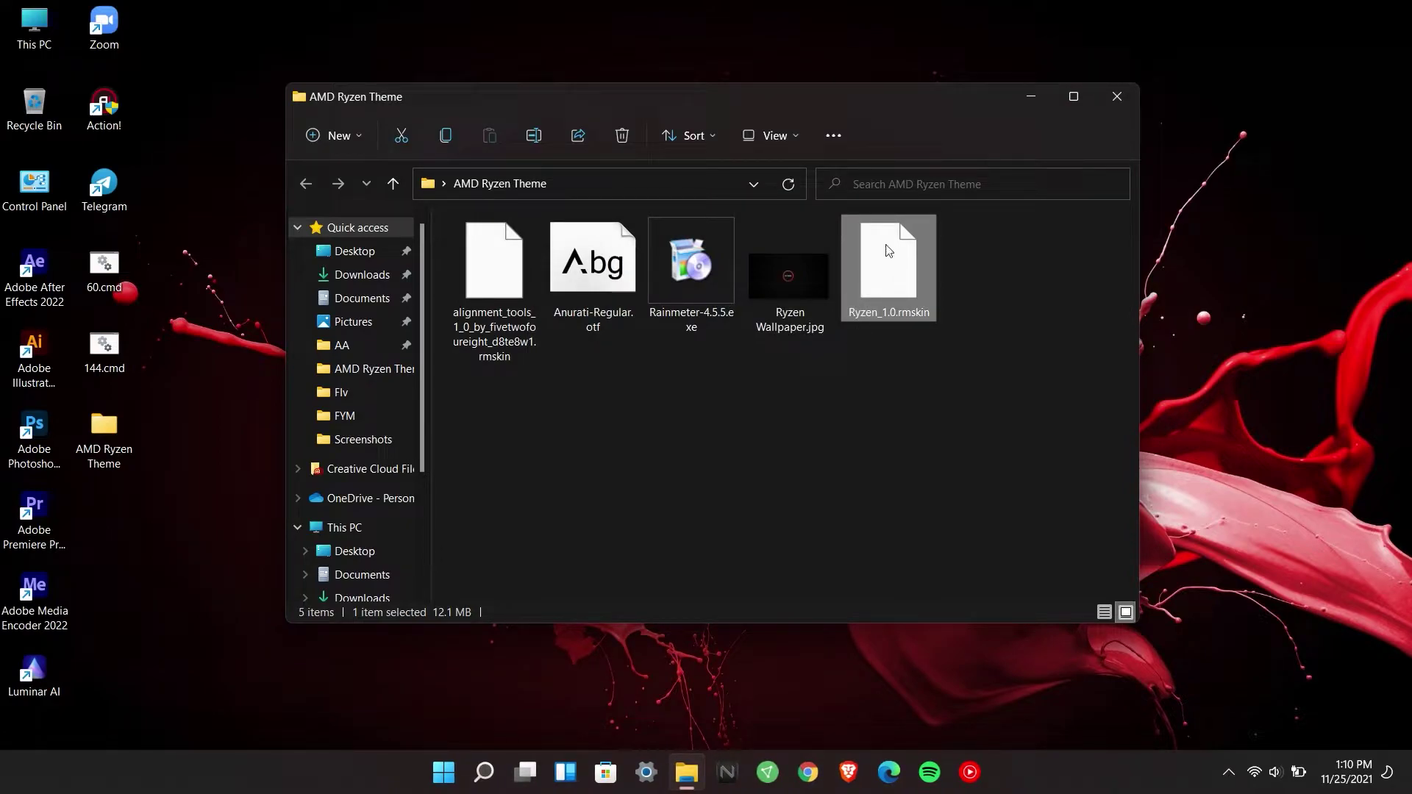
pyautogui.doubleClick(487, 293)
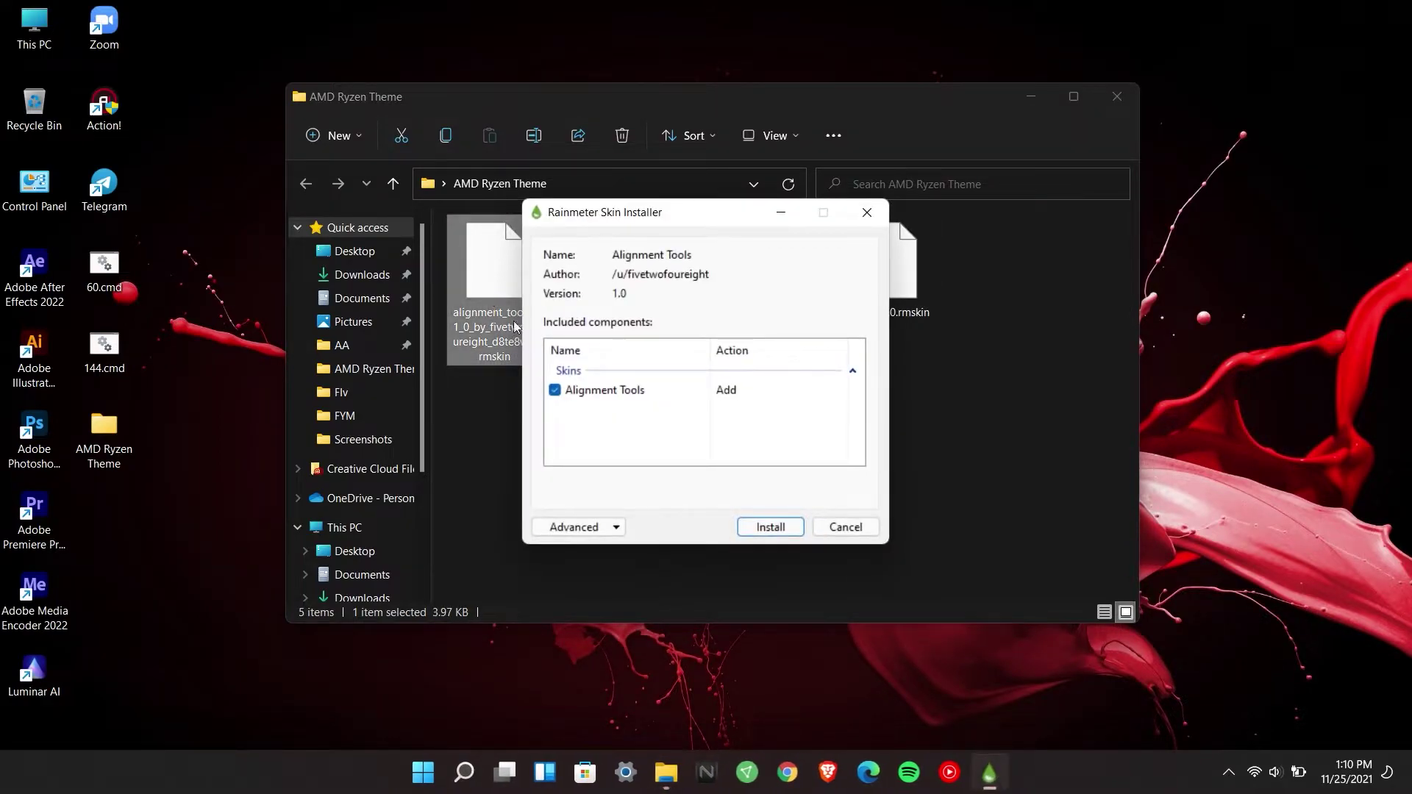
pyautogui.click(757, 523)
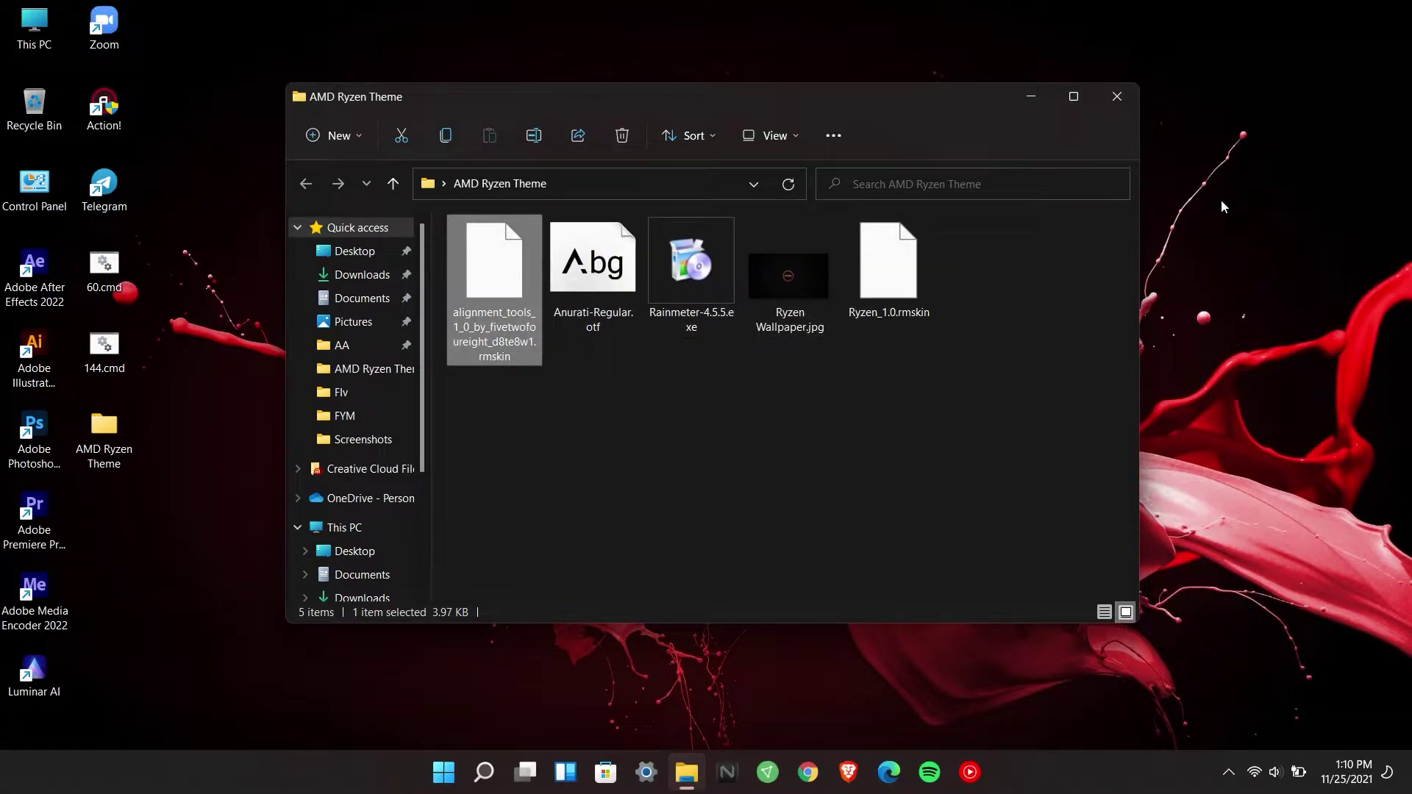
# Step: Set Ryzen Wallpaper.jpg as the desktop background and close the AMD Ryzen Theme folder
pyautogui.click(765, 291)
pyautogui.rightClick(781, 263)
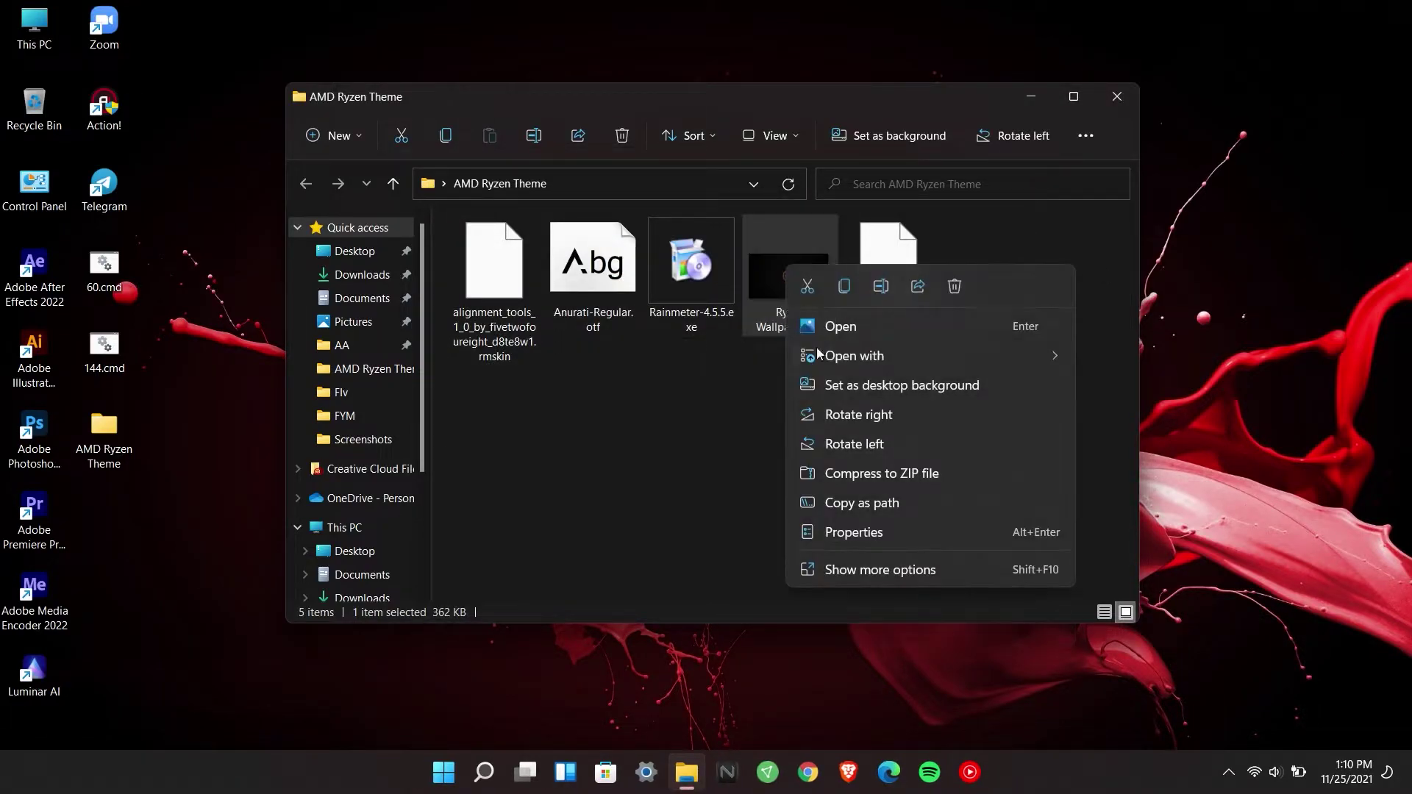
pyautogui.click(864, 387)
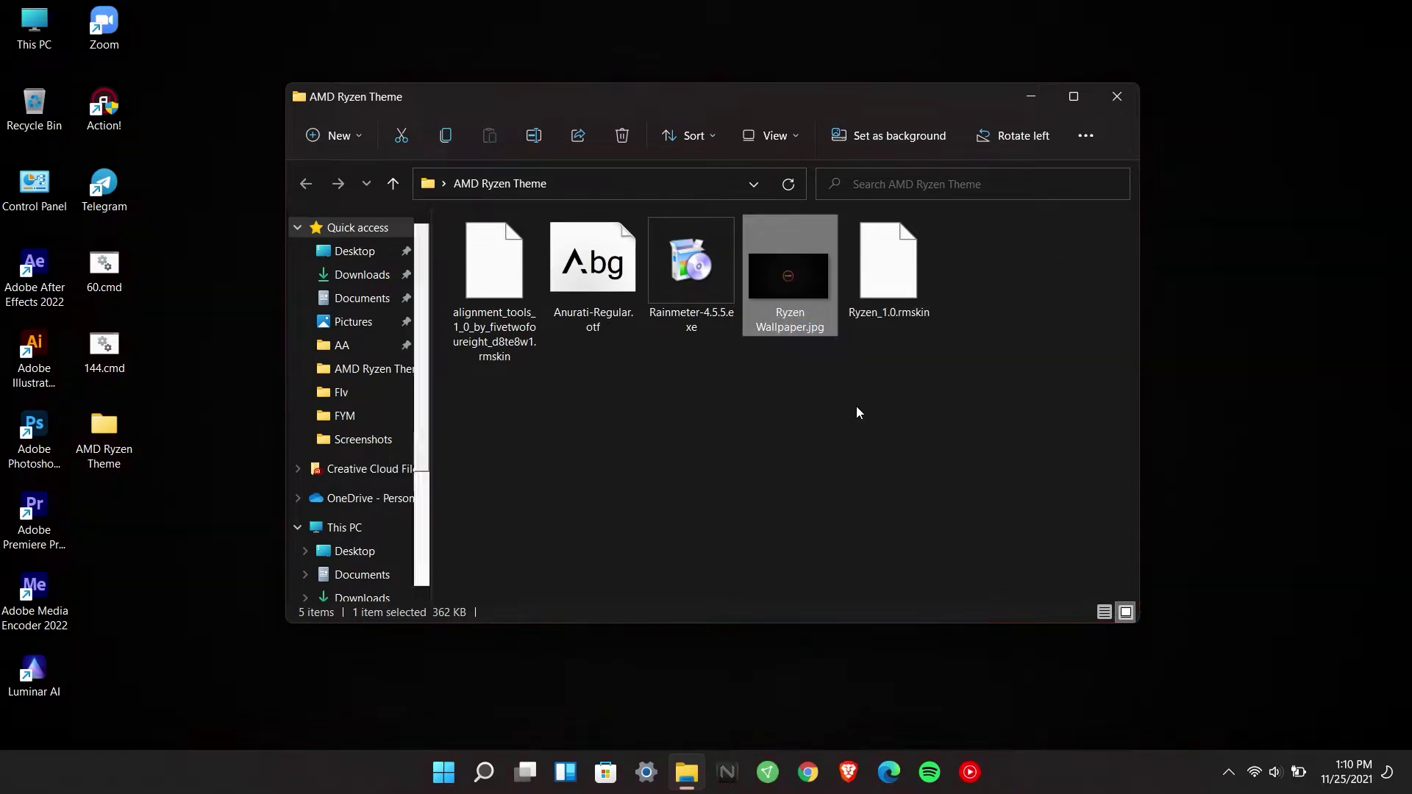
pyautogui.click(1121, 108)
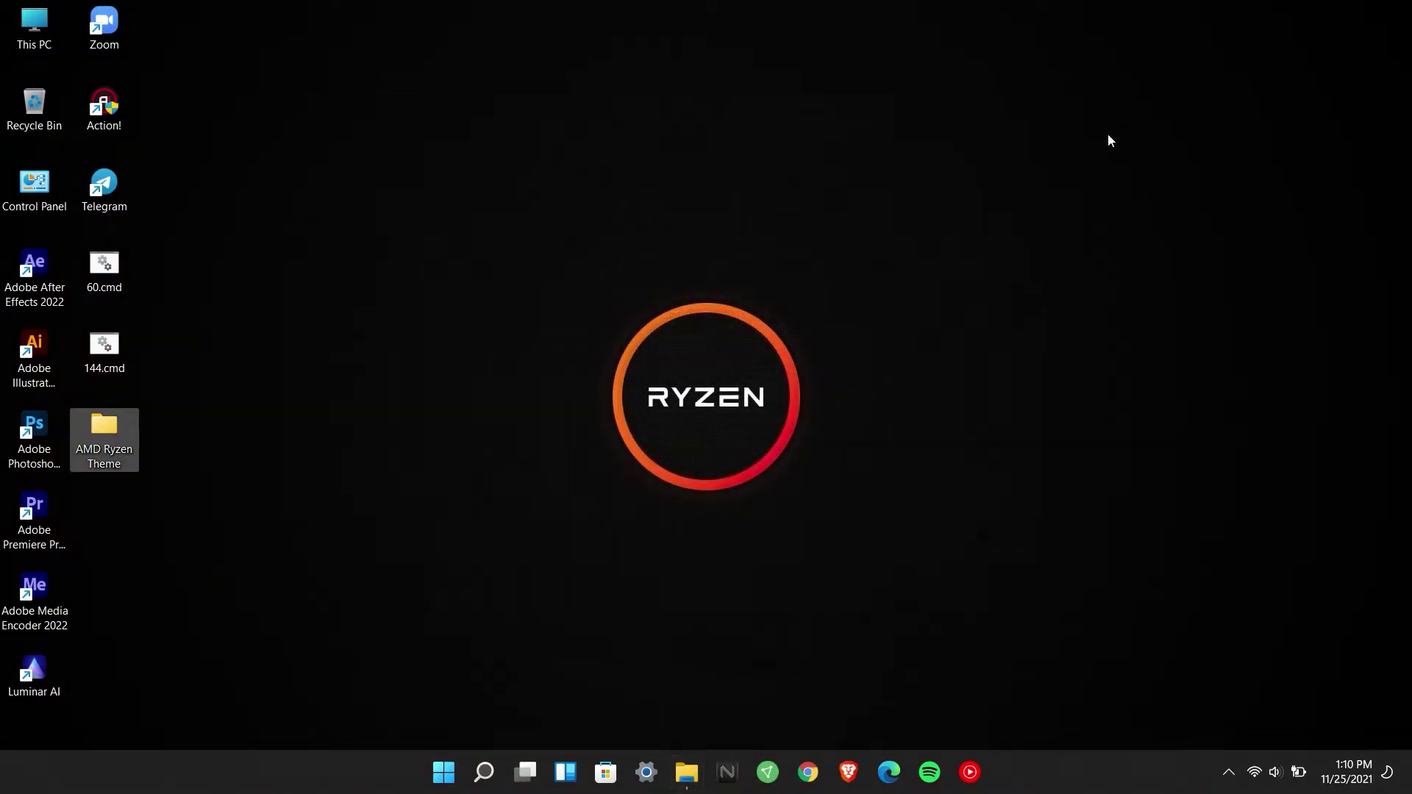
# Step: Refresh the desktop and hide all desktop icons
pyautogui.click(544, 235)
pyautogui.rightClick(487, 176)
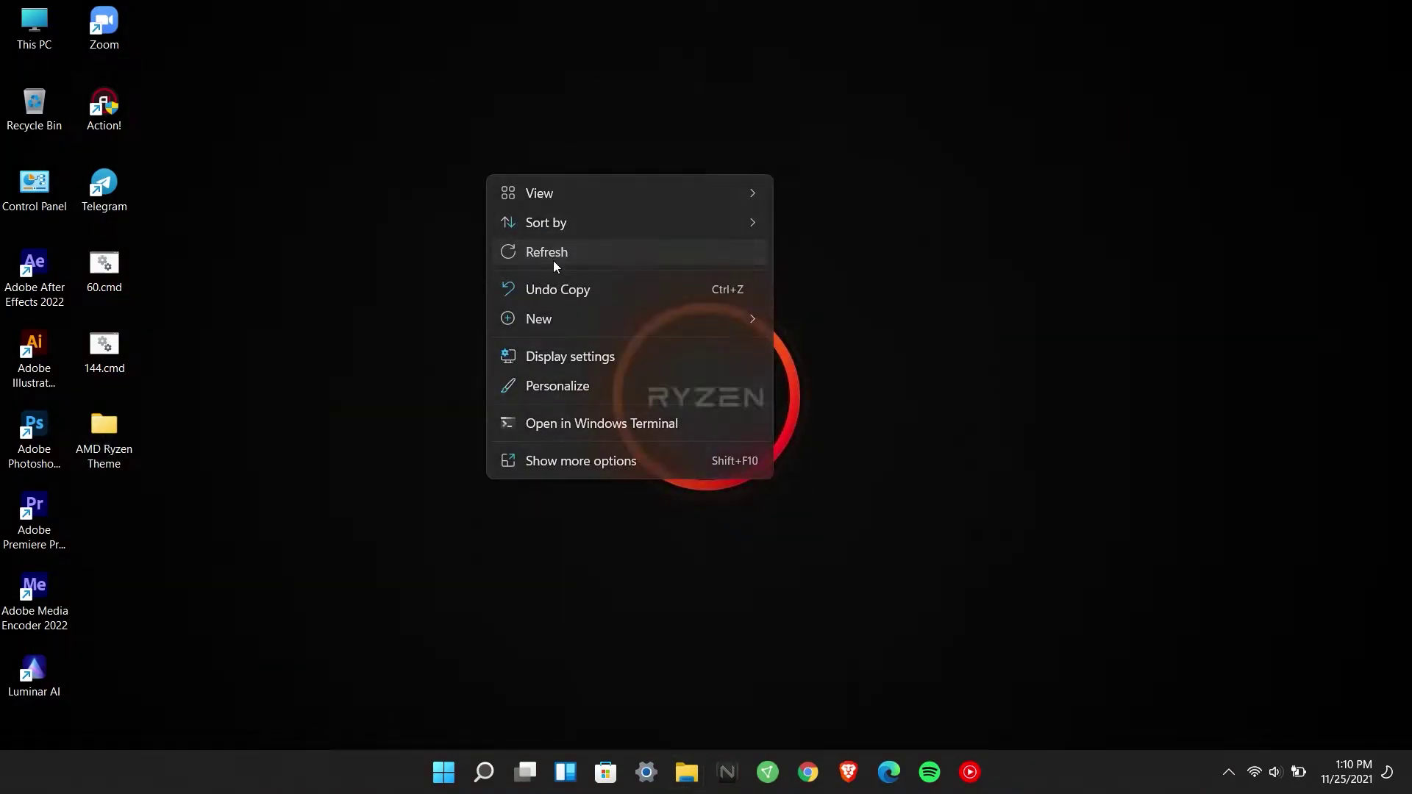
pyautogui.click(553, 253)
pyautogui.rightClick(450, 191)
pyautogui.moveTo(489, 211)
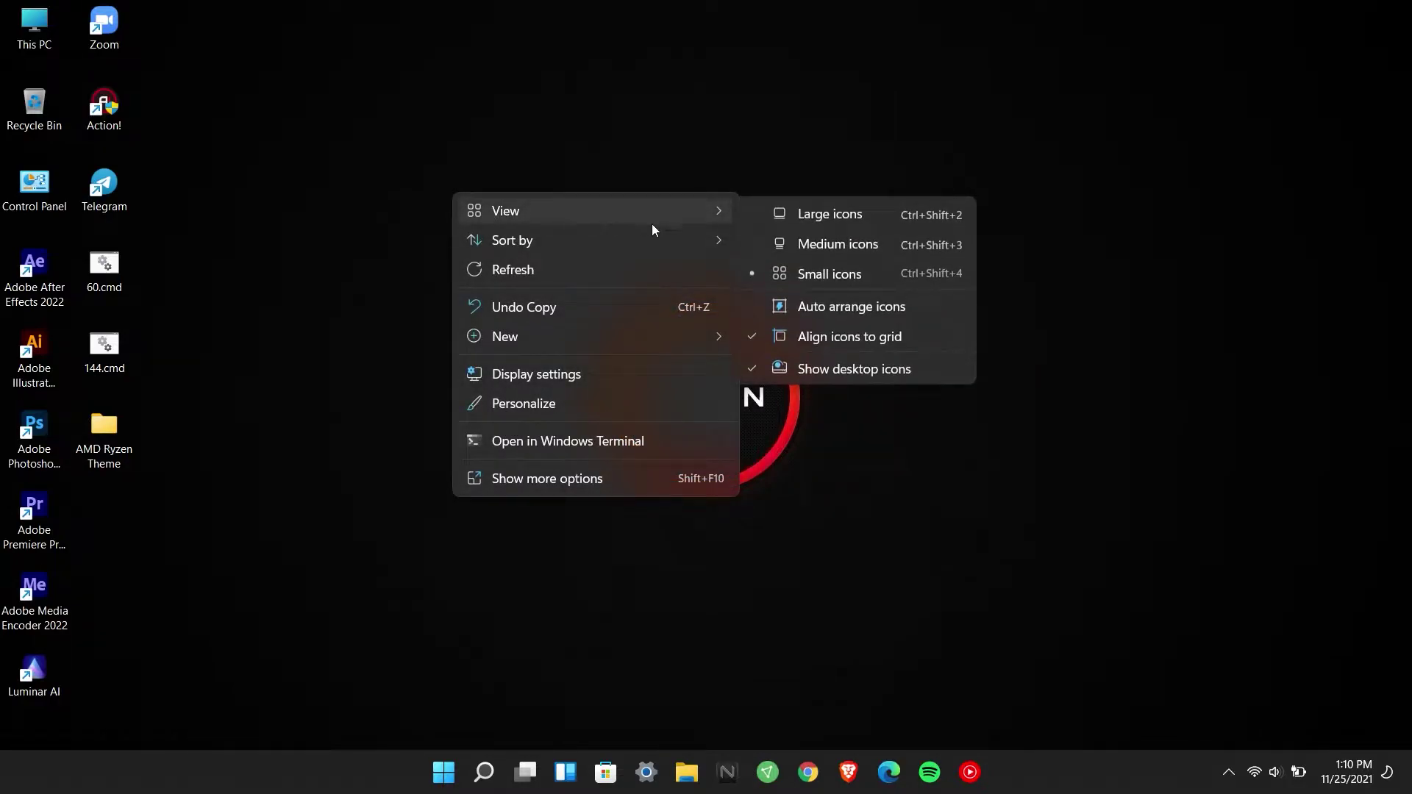
pyautogui.click(781, 367)
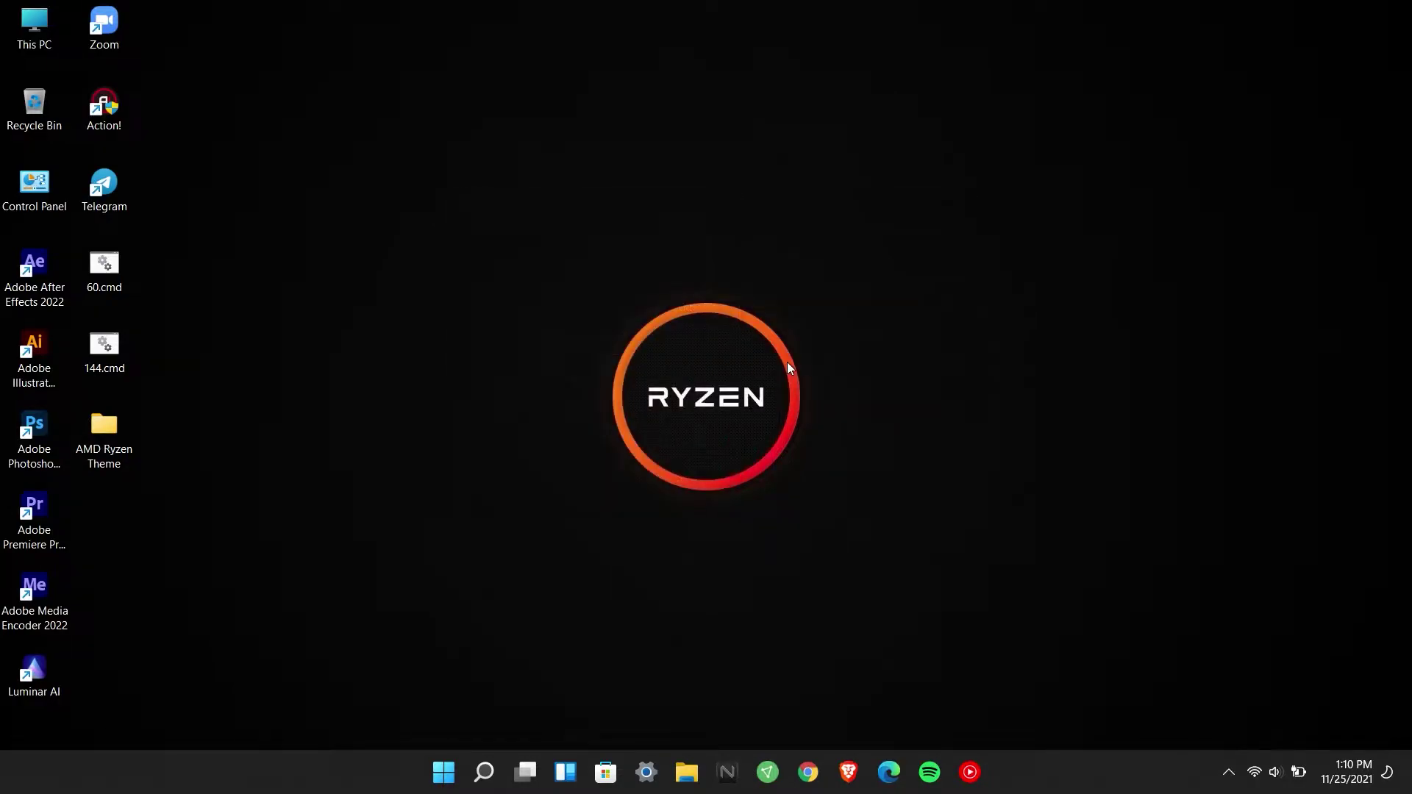
# Step: Open the Manage Rainmeter window from the hidden tray icons, move it aside and expand the Ryzen Lines2.0 skin folder
pyautogui.click(1227, 774)
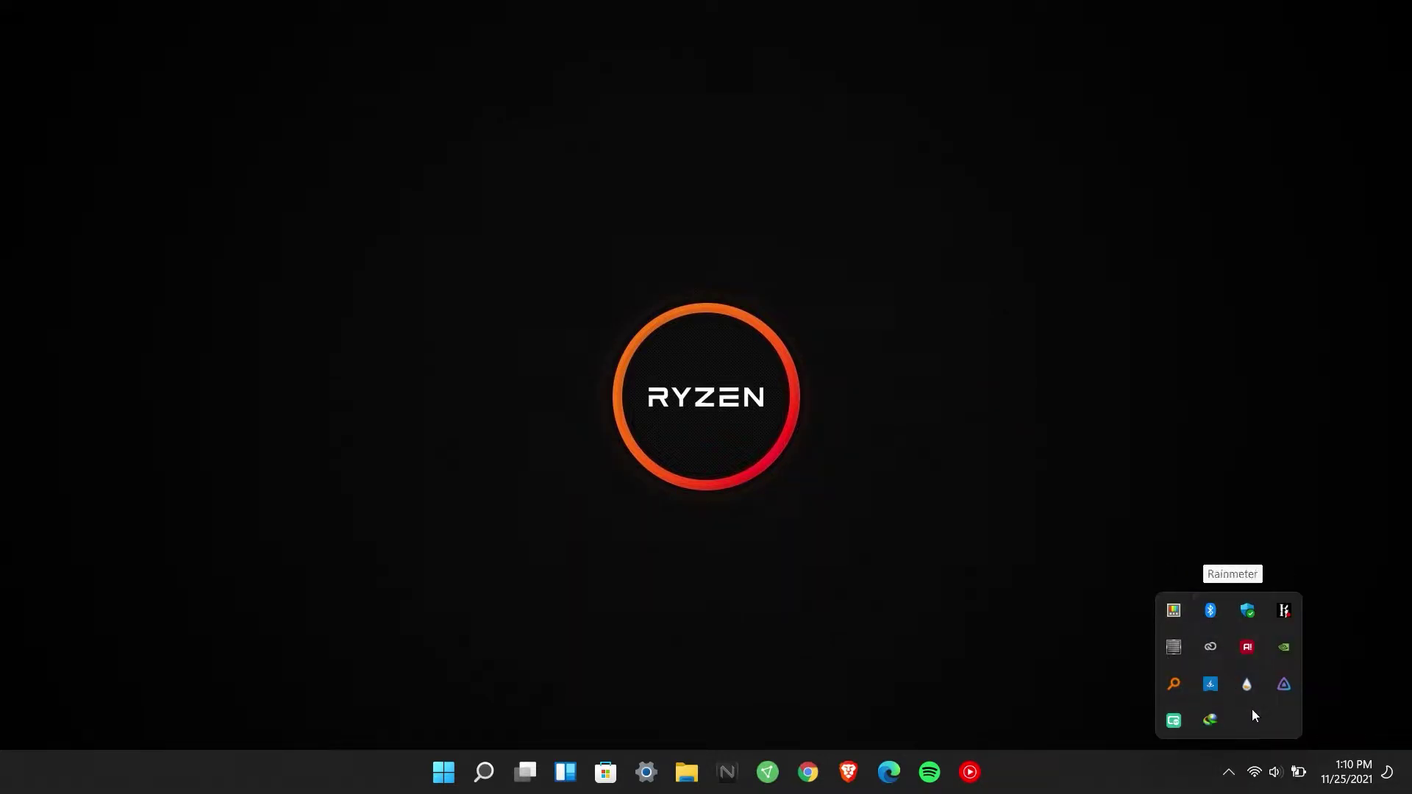
pyautogui.click(1245, 687)
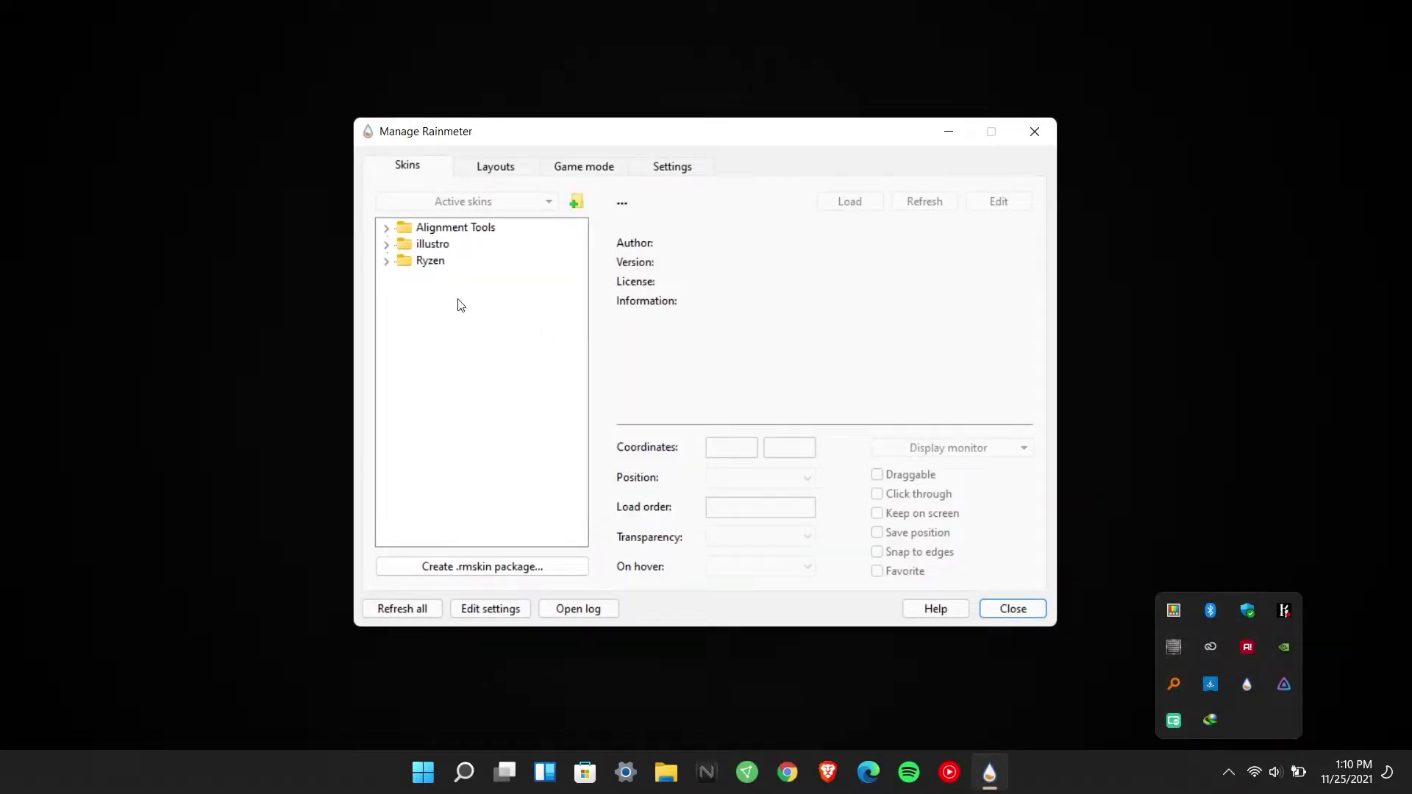
pyautogui.click(1228, 772)
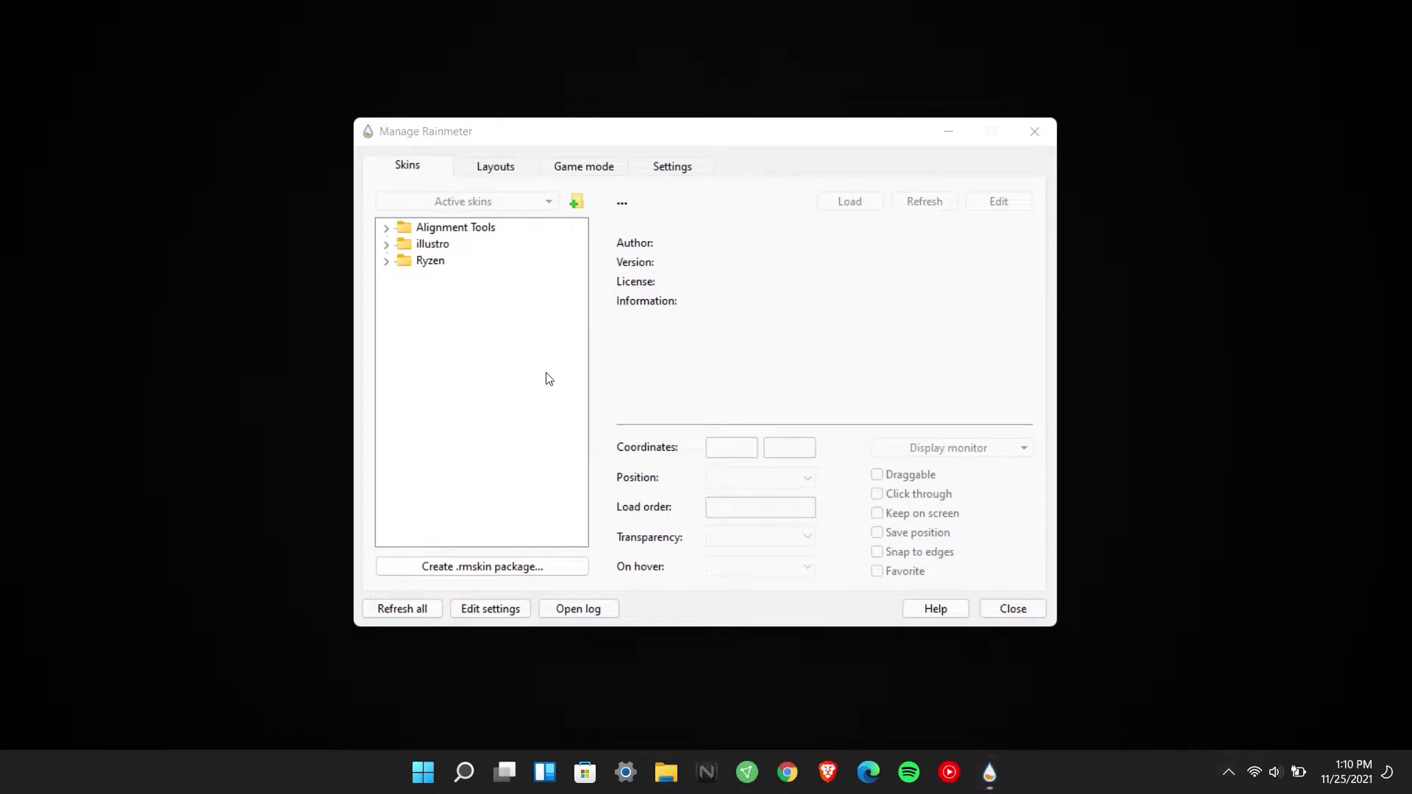
pyautogui.moveTo(515, 151); pyautogui.dragTo(1025, 167)
pyautogui.click(897, 278)
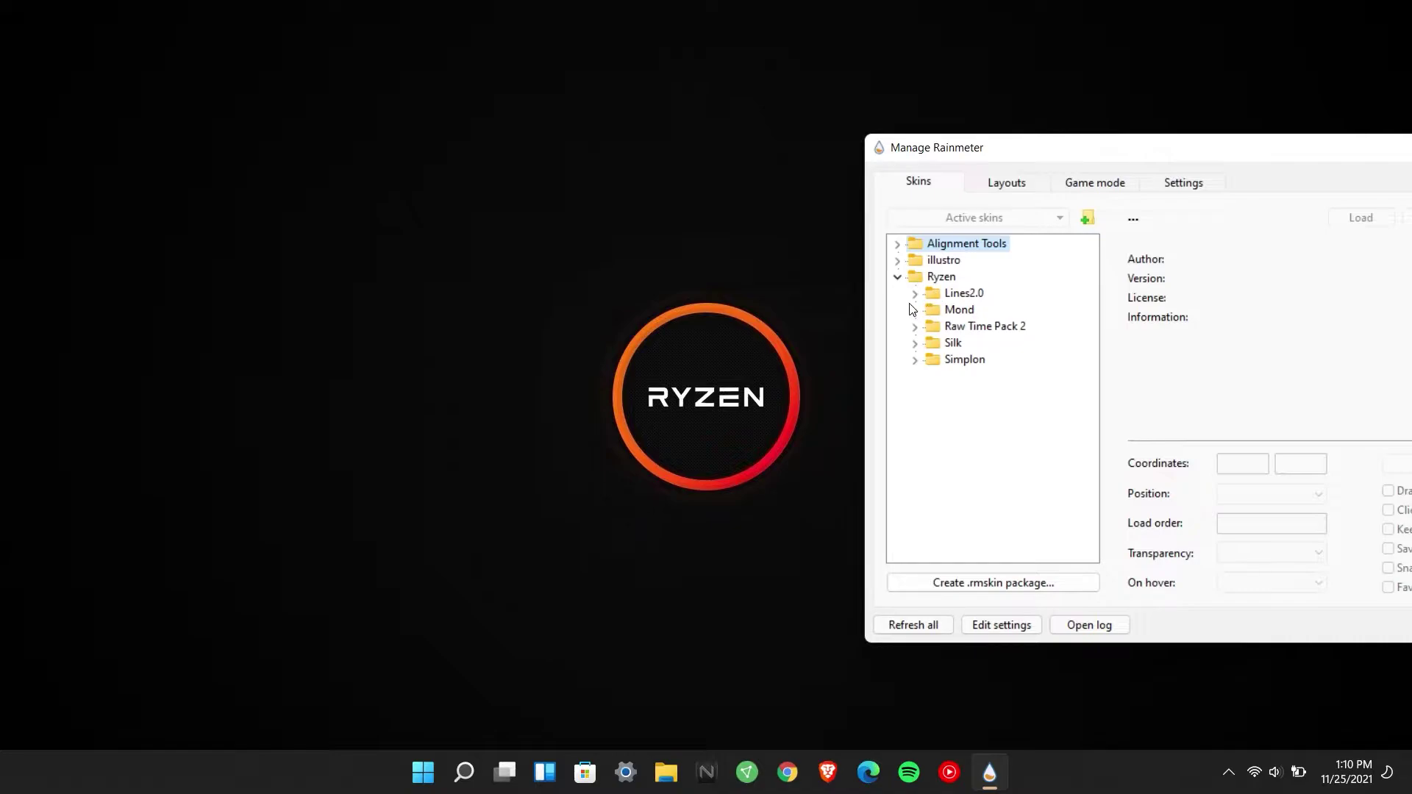
pyautogui.click(914, 294)
pyautogui.moveTo(1046, 158); pyautogui.dragTo(933, 97)
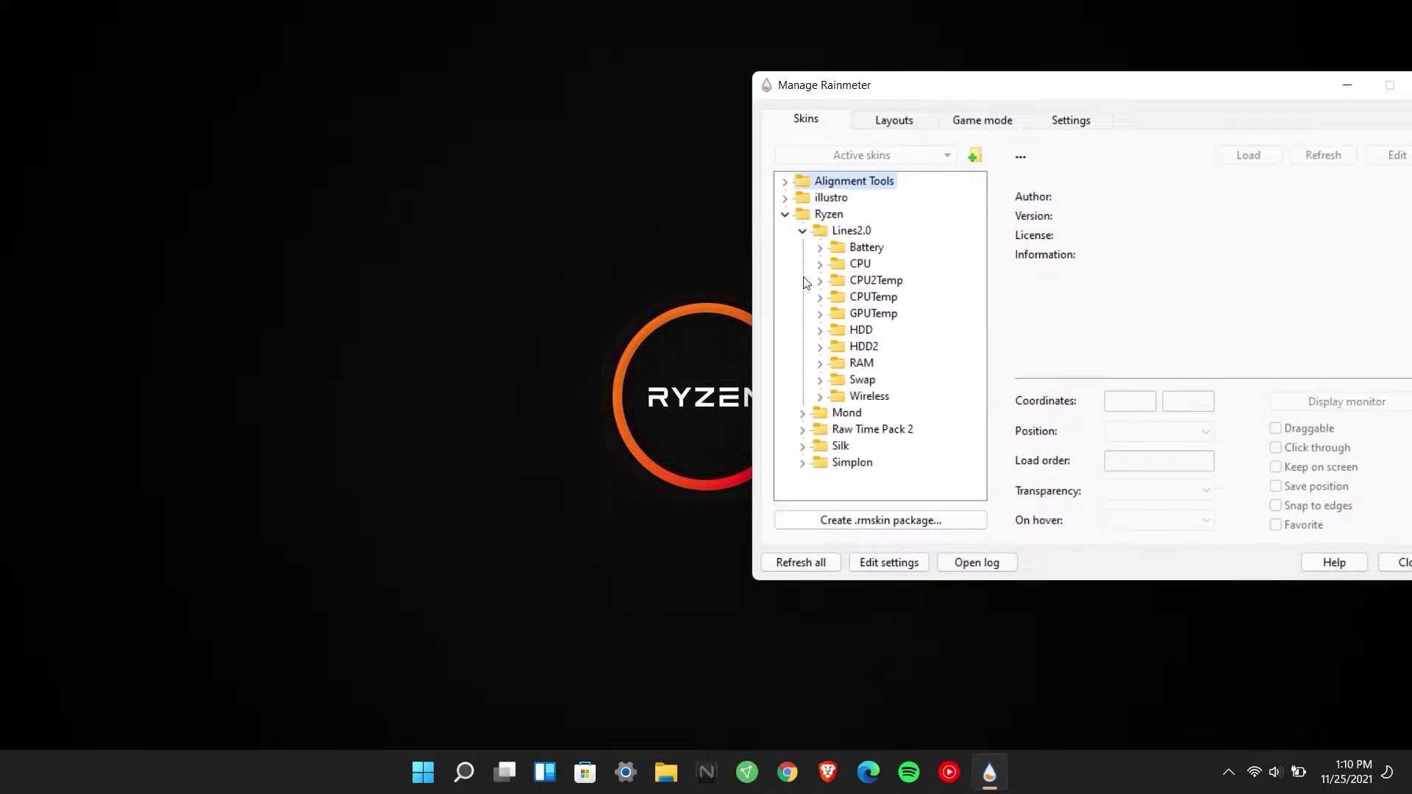
# Step: Load the Battery skin pwrhor.ini and place its PWR meter below and left of the Ryzen logo, at about 356, 611
pyautogui.click(818, 250)
pyautogui.click(893, 263)
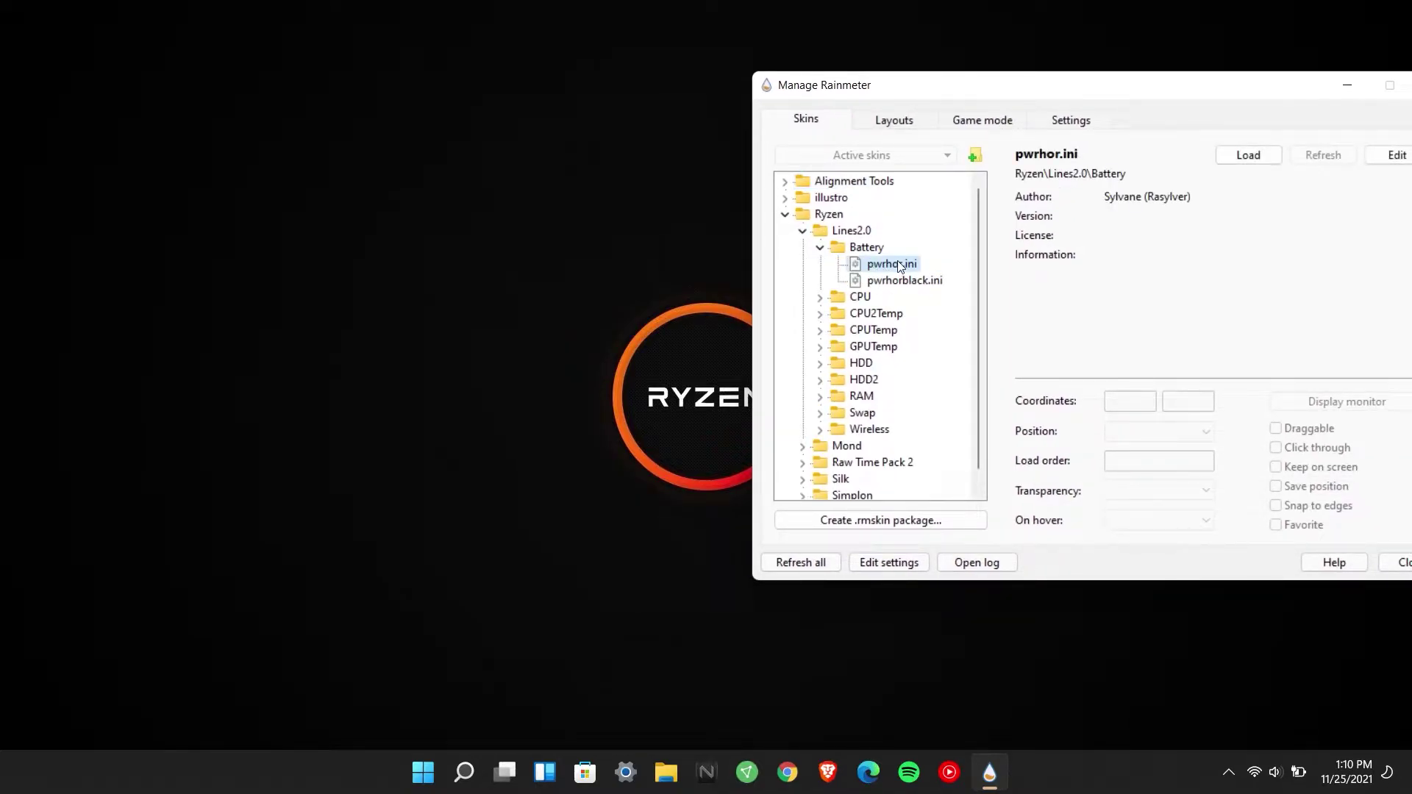
pyautogui.click(1244, 155)
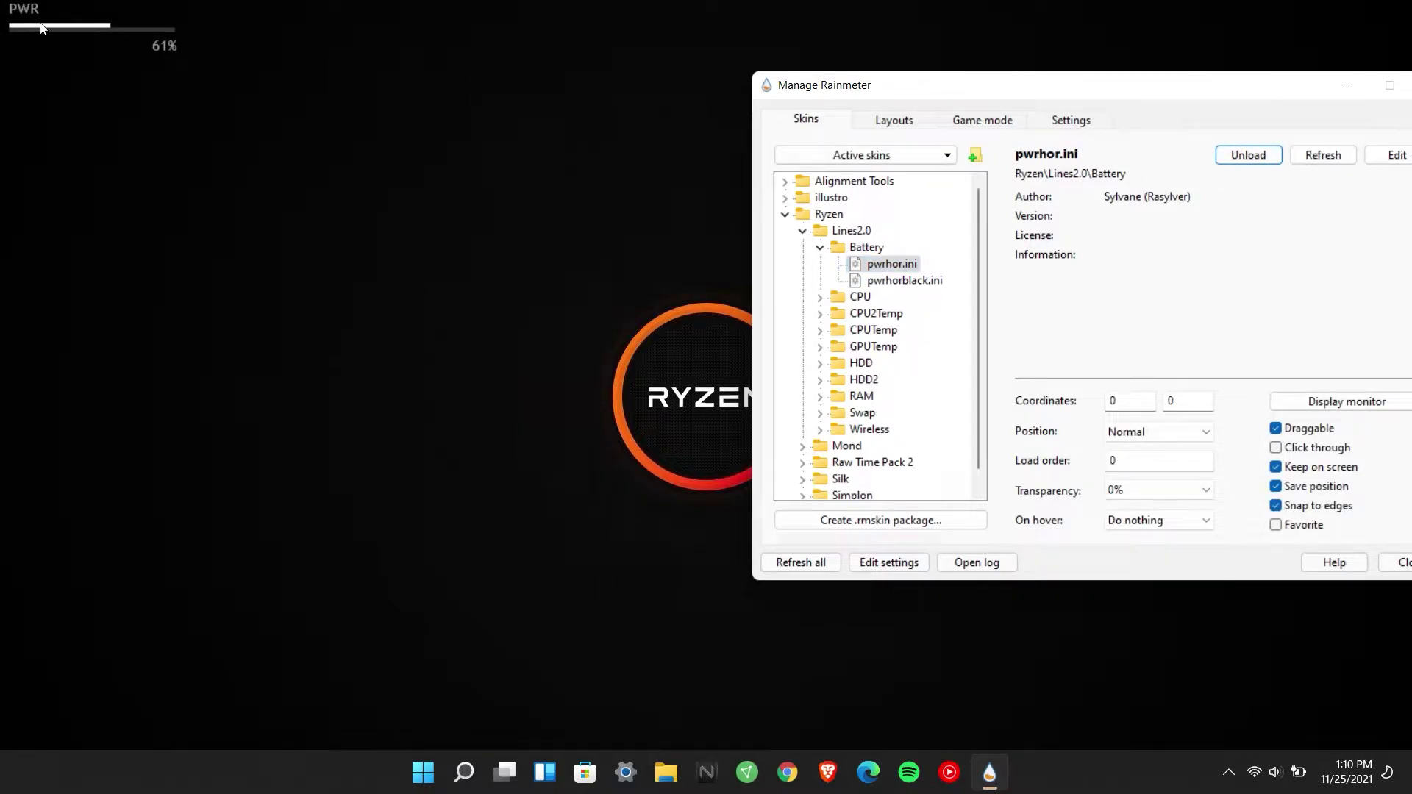
pyautogui.moveTo(23, 15); pyautogui.dragTo(356, 590)
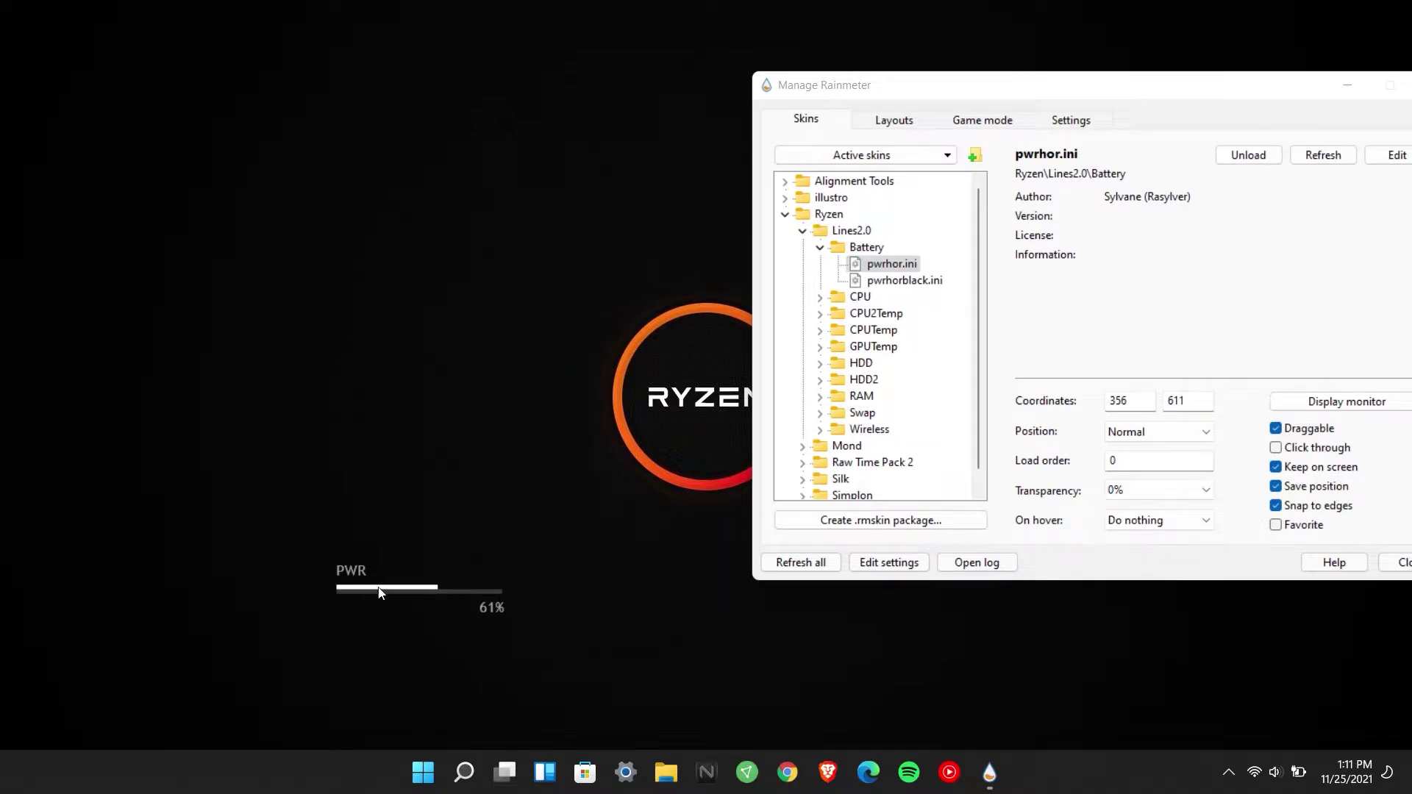
# Step: Load the CPU skin cpuhor.ini and place its meter above the PWR meter, at about 296, 467
pyautogui.click(935, 281)
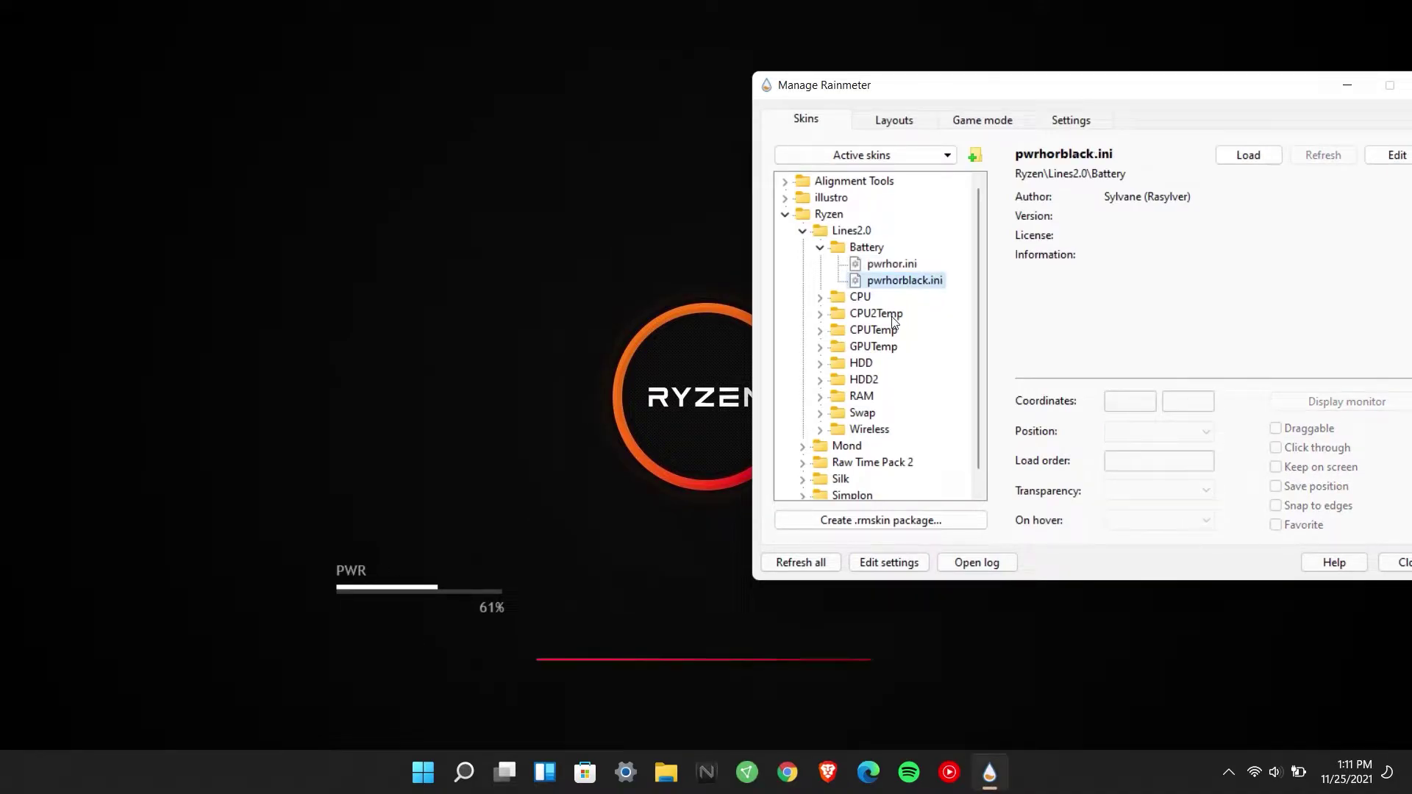
pyautogui.click(820, 297)
pyautogui.doubleClick(891, 313)
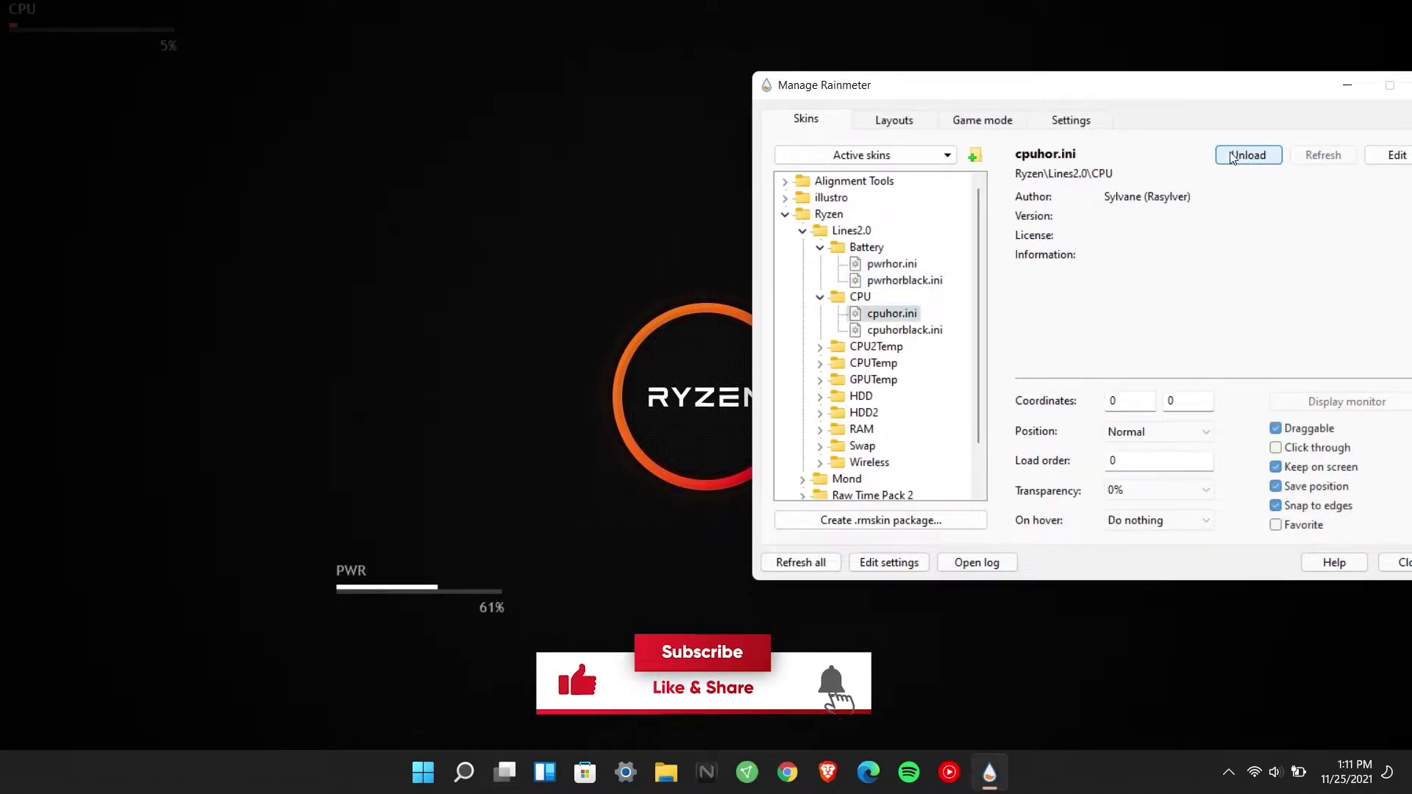
pyautogui.moveTo(96, 32); pyautogui.dragTo(334, 465)
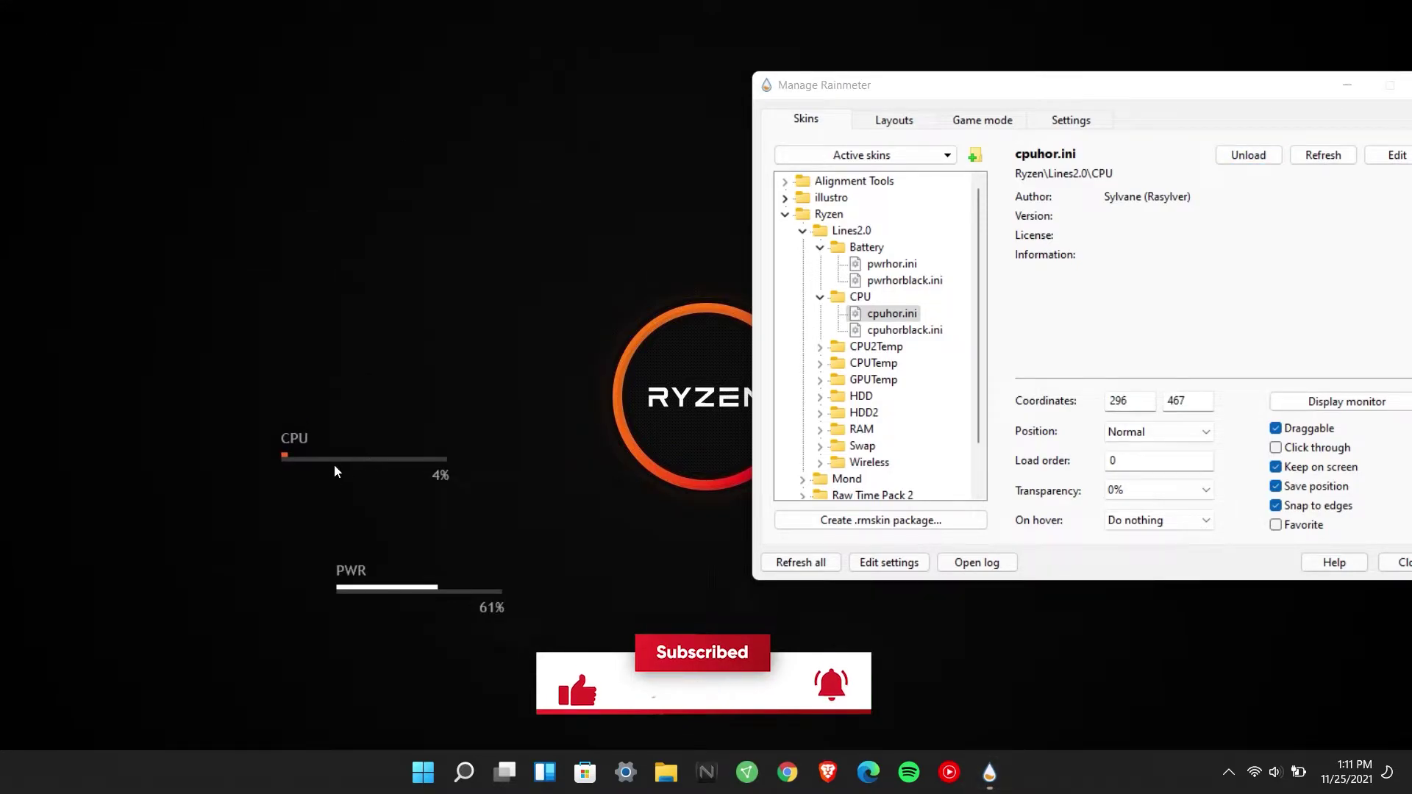
# Step: Load the HDD skin HDDhor.ini and place its meter above the CPU meter, at about 303, 338
pyautogui.click(821, 396)
pyautogui.click(894, 413)
pyautogui.click(1249, 155)
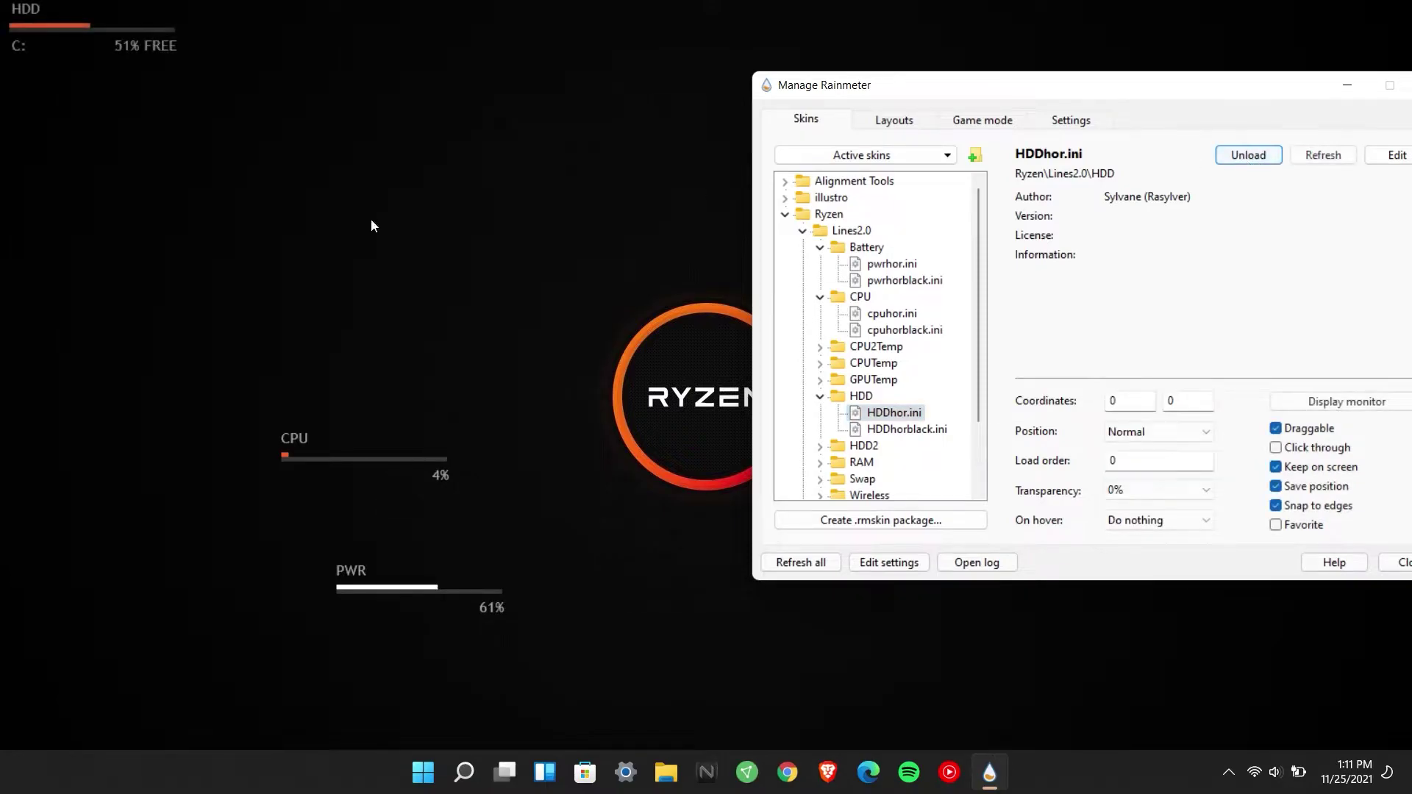
pyautogui.moveTo(98, 29); pyautogui.dragTo(376, 338)
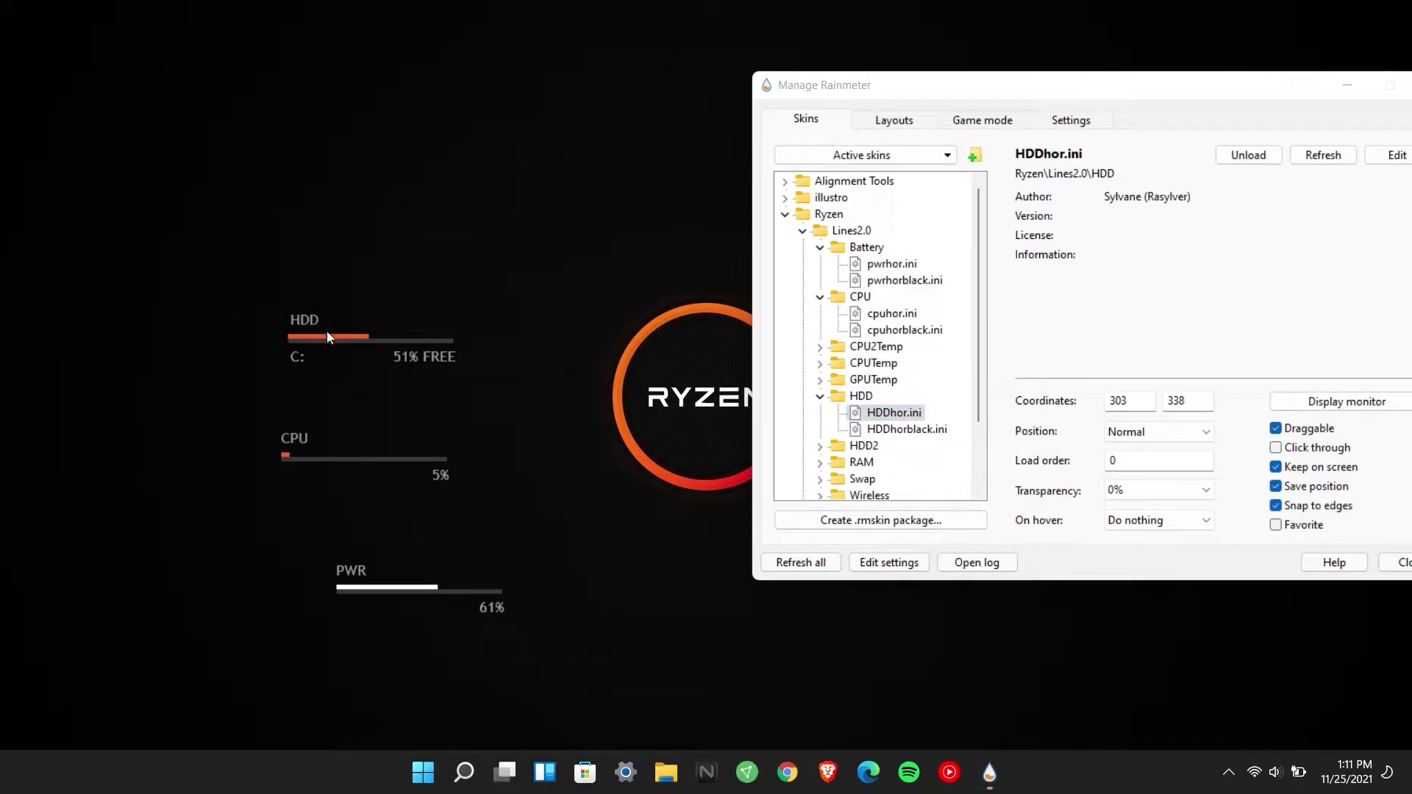
# Step: Load the RAM skin ramhor.ini and place its meter above the HDD meter, at about 285, 248
pyautogui.click(821, 463)
pyautogui.click(892, 462)
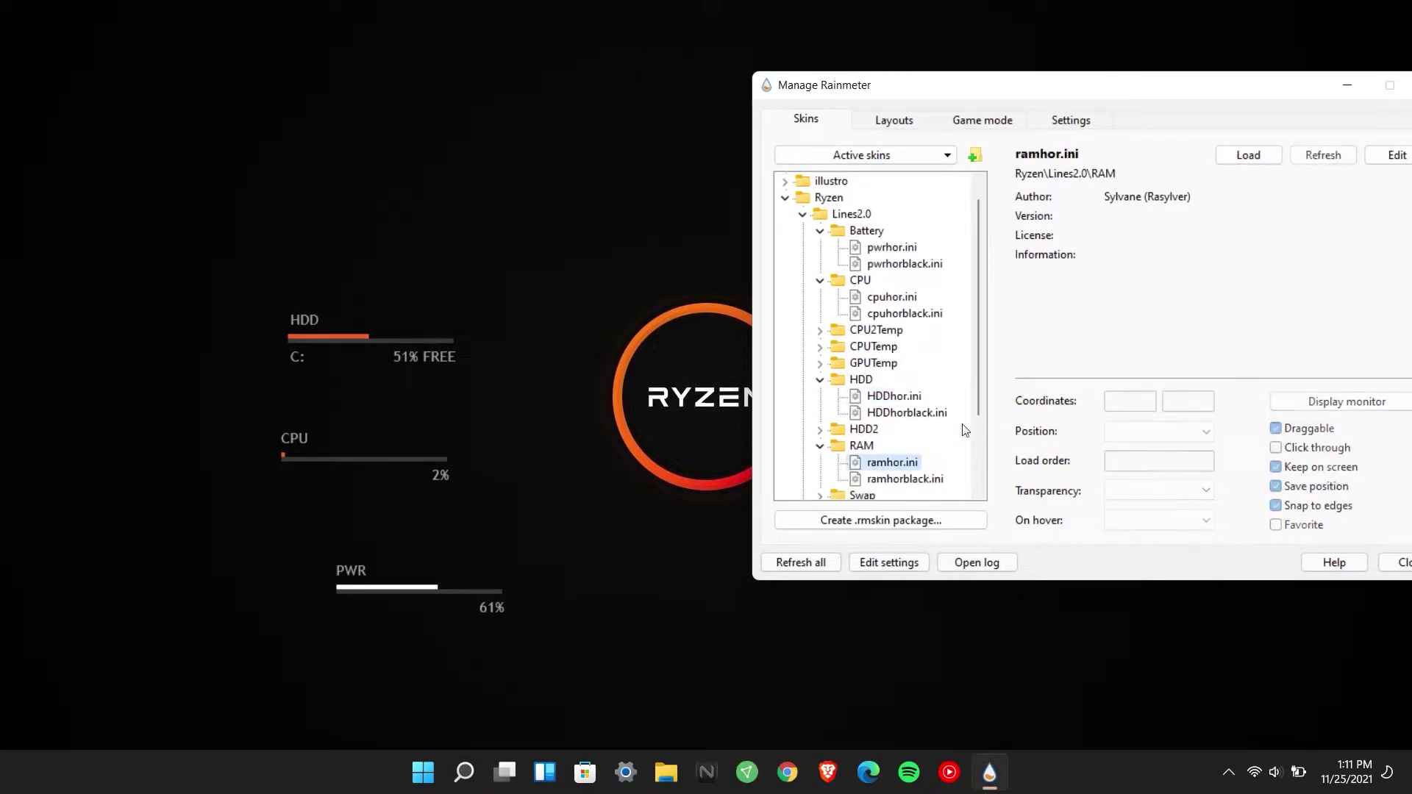
pyautogui.click(1248, 155)
pyautogui.click(115, 34)
pyautogui.moveTo(132, 30); pyautogui.dragTo(396, 259)
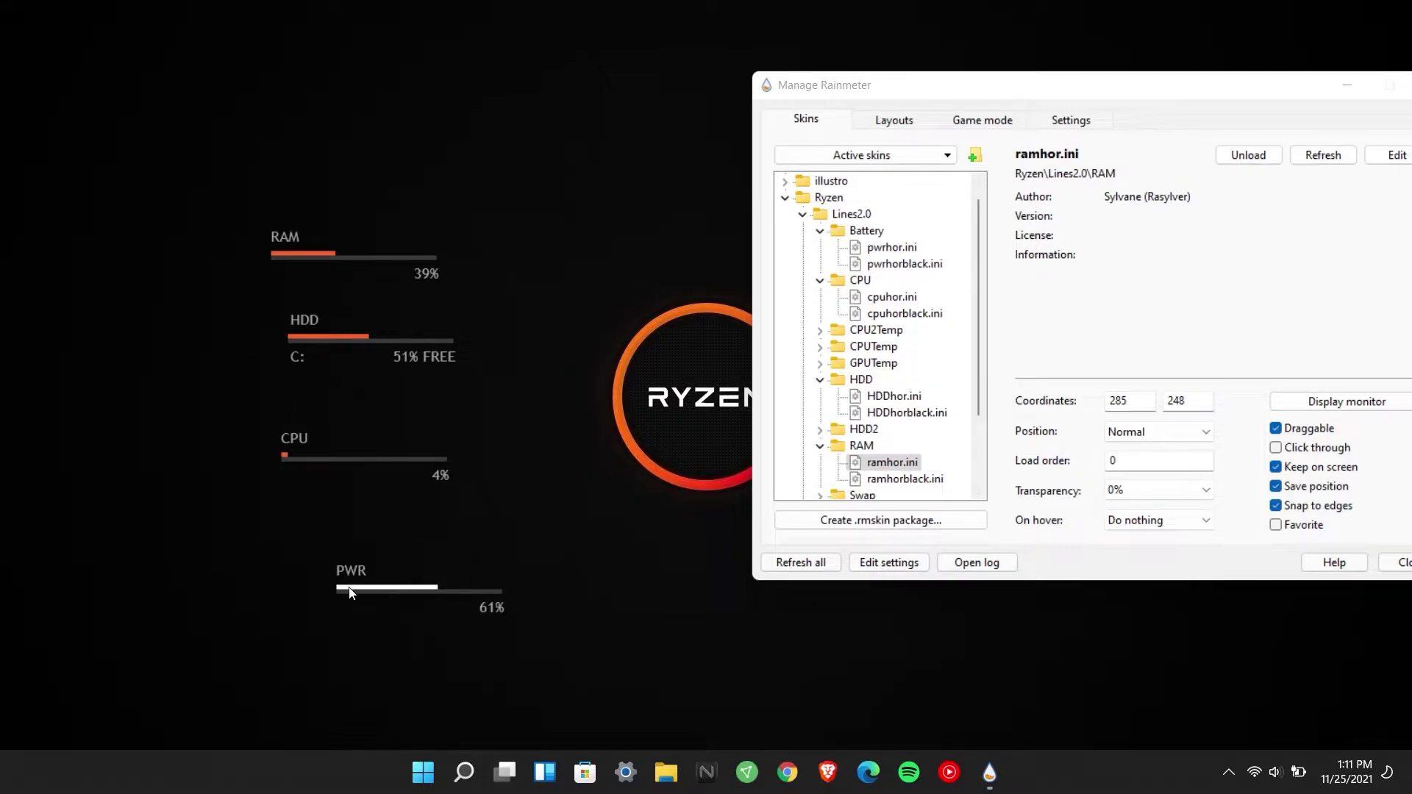
# Step: Set the vertical coordinate of the Battery skin pwrhor.ini to 600
pyautogui.click(887, 249)
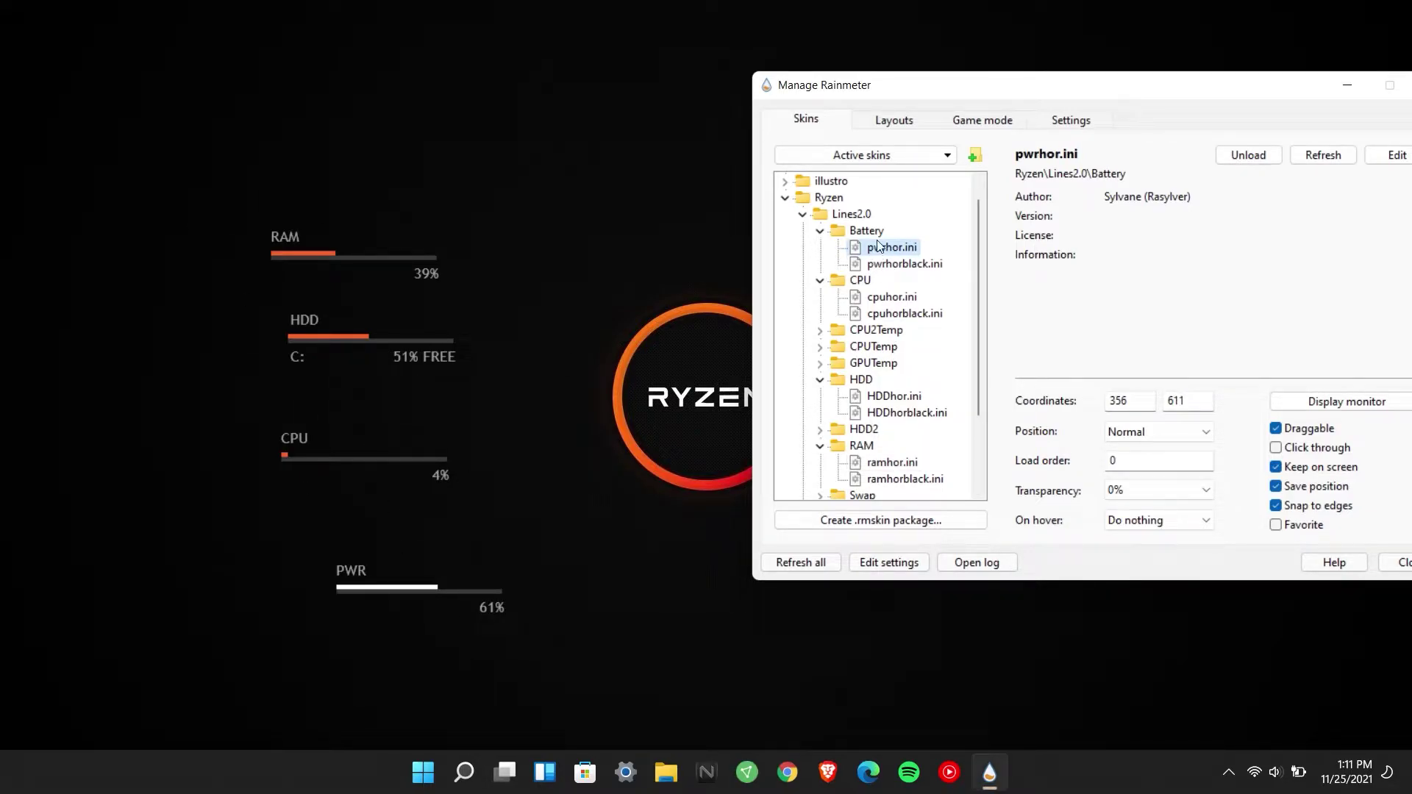
pyautogui.doubleClick(1175, 401)
pyautogui.write('600')
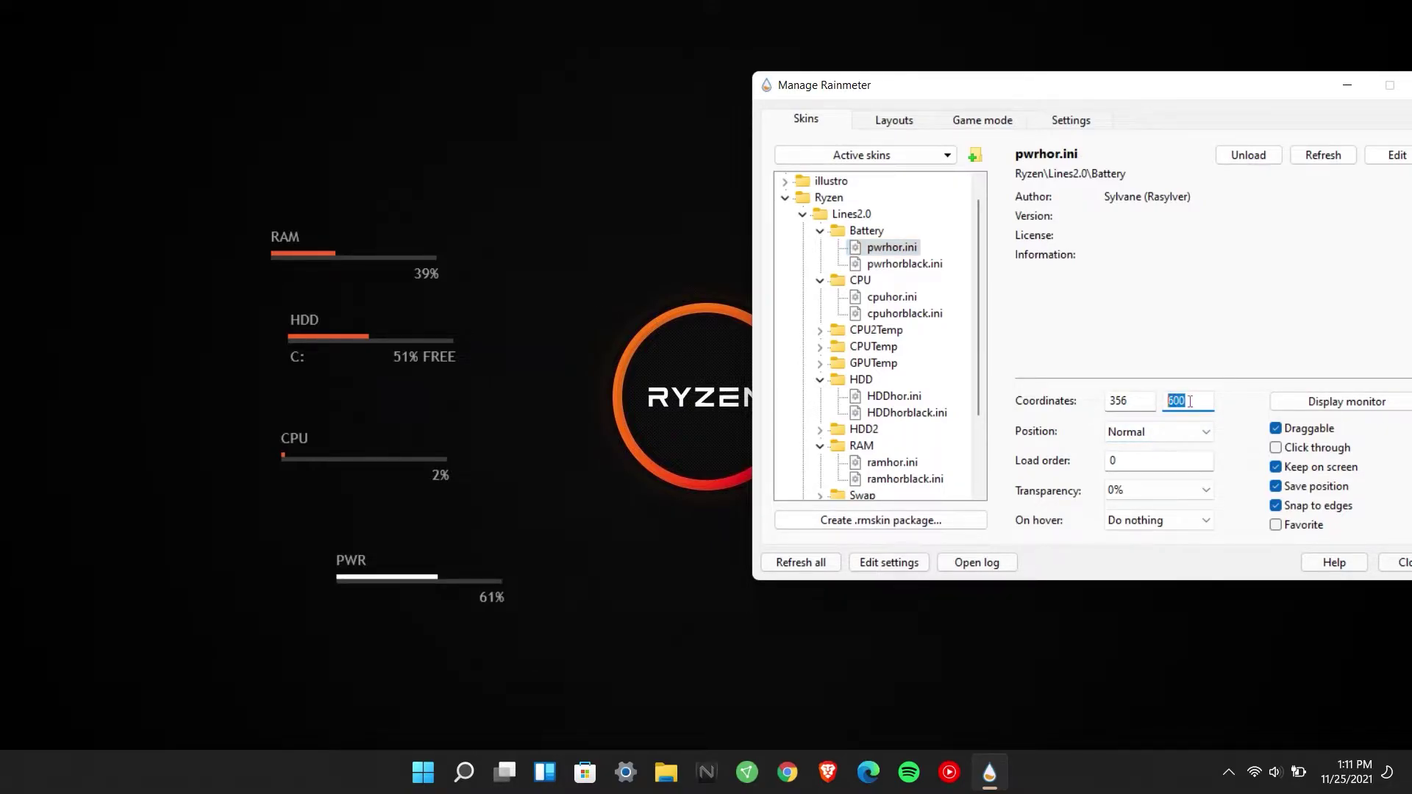
# Step: Set the horizontal coordinate of the Battery skin pwrhor.ini to 300
pyautogui.click(1149, 404)
pyautogui.moveTo(1149, 404); pyautogui.dragTo(1064, 414)
pyautogui.write('300')
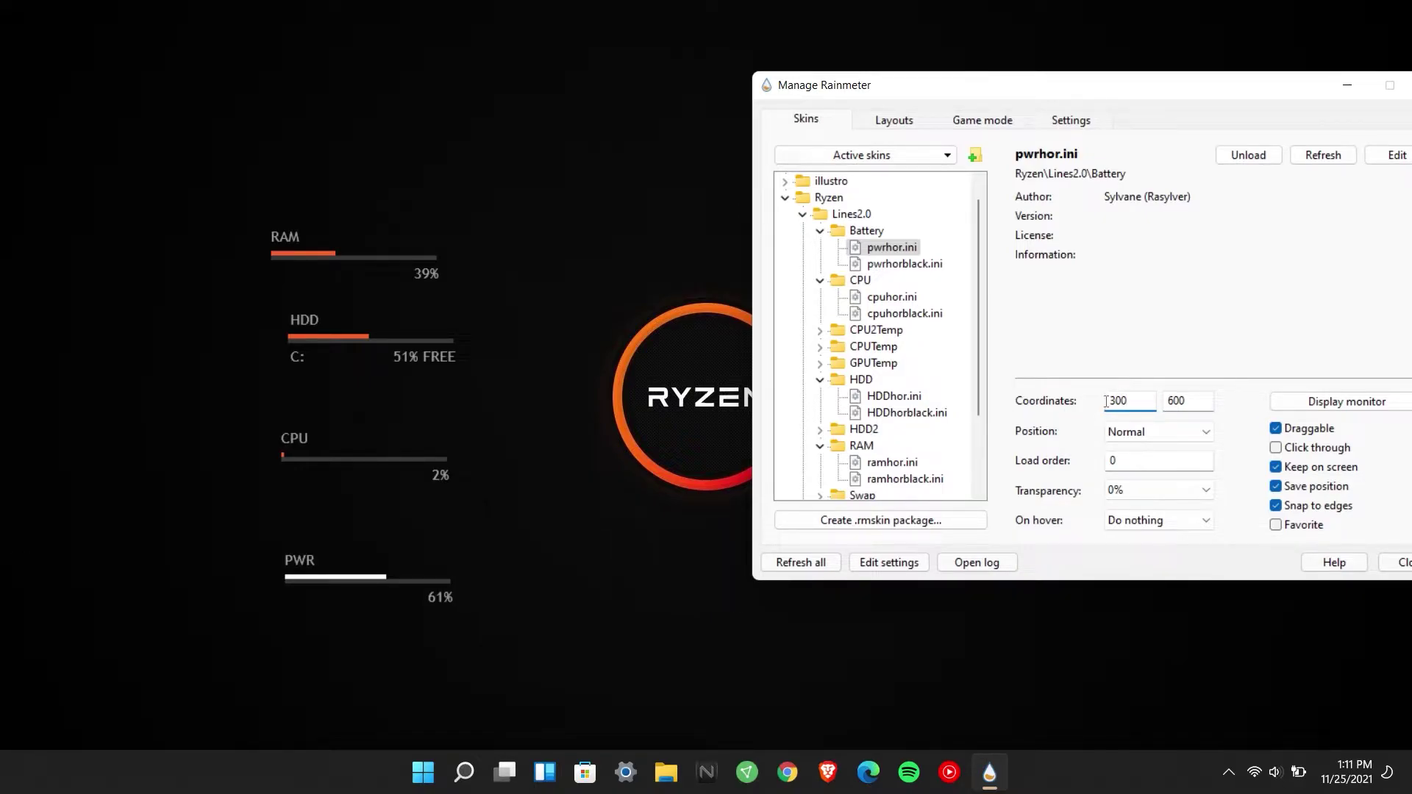
# Step: Set the coordinates of the CPU skin cpuhor.ini to 500, 600
pyautogui.click(912, 298)
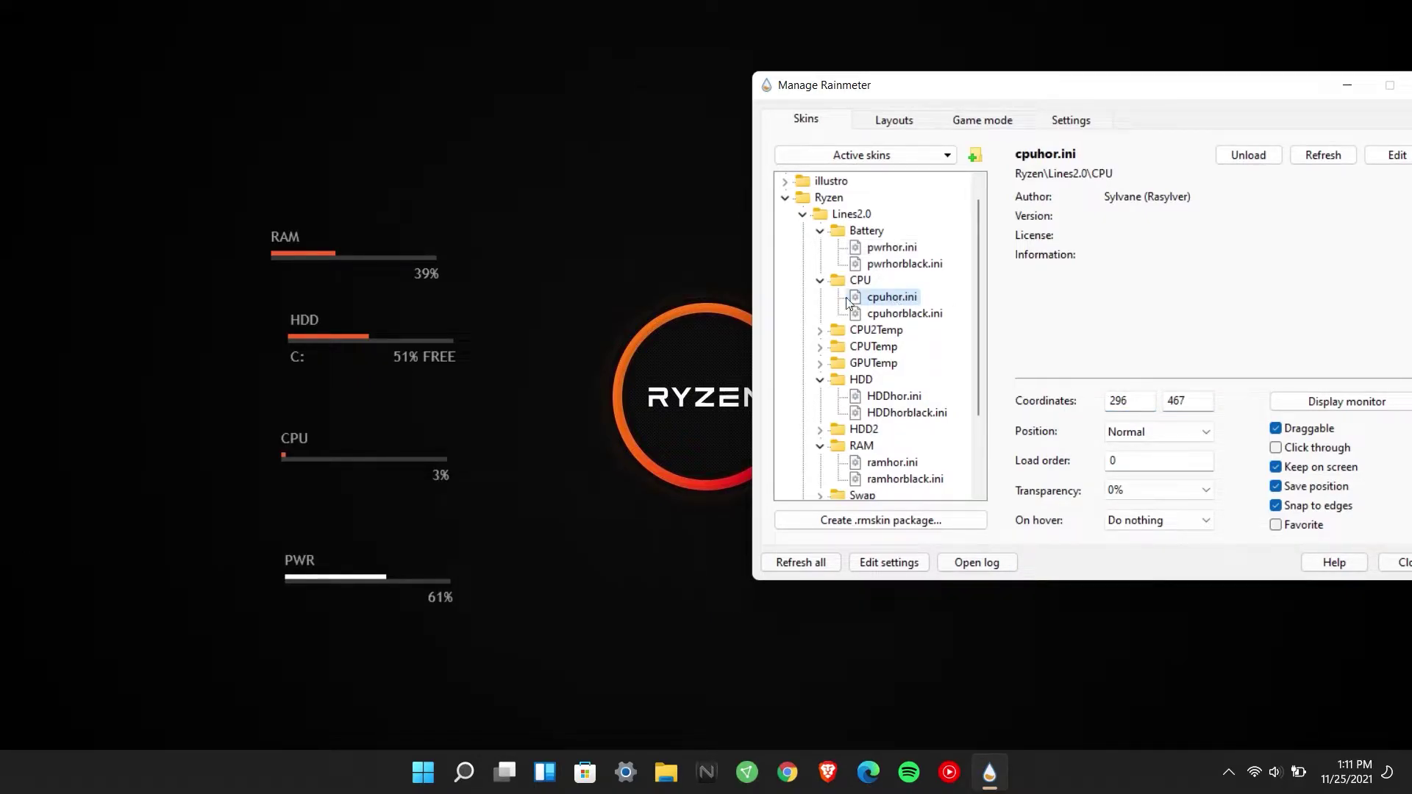
pyautogui.doubleClick(1210, 402)
pyautogui.write('634')
pyautogui.doubleClick(1129, 401)
pyautogui.write('550')
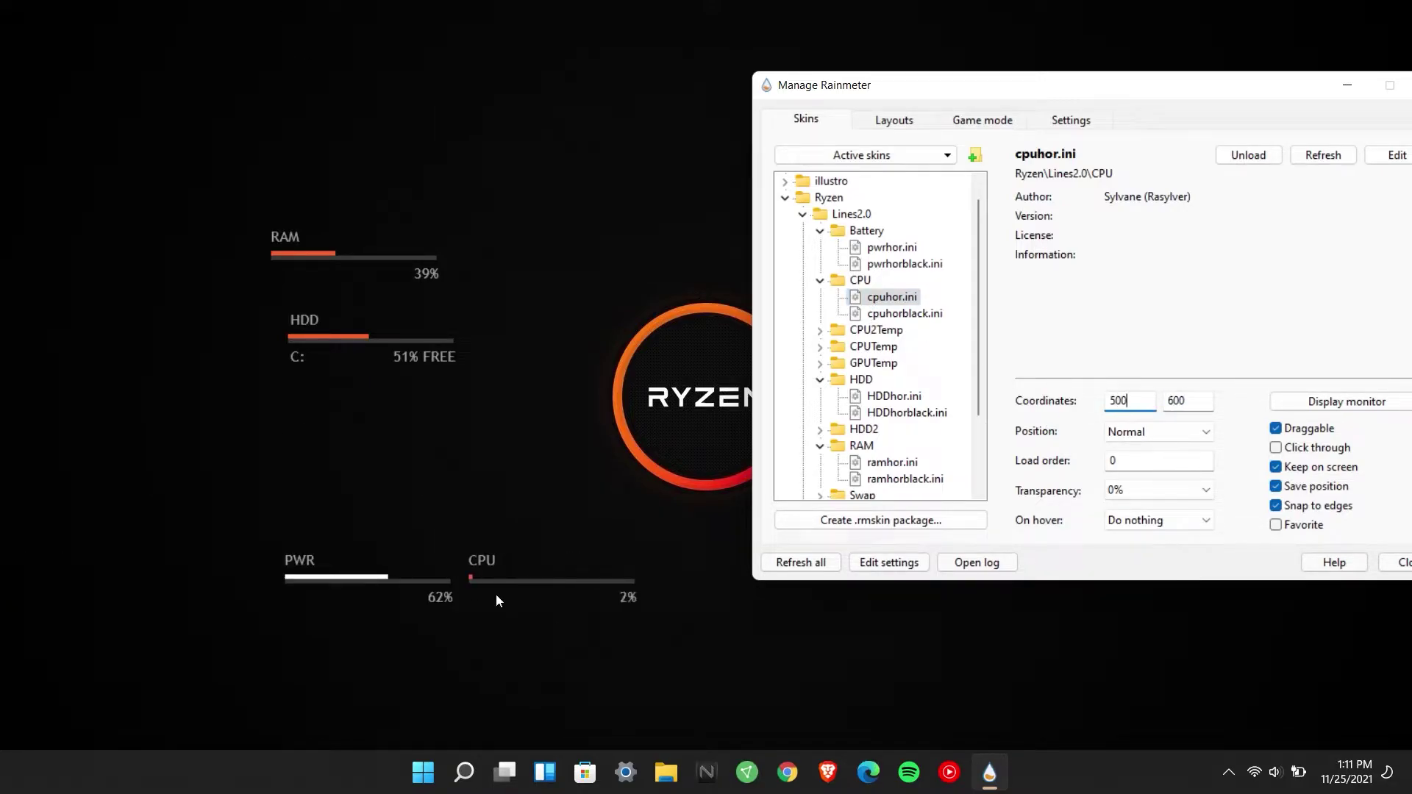
# Step: Set the HDD skin HDDhor.ini to vertical coordinate 600 and the RAM skin ramhor.ini to coordinates 1050, 600
pyautogui.click(894, 396)
pyautogui.write('6')
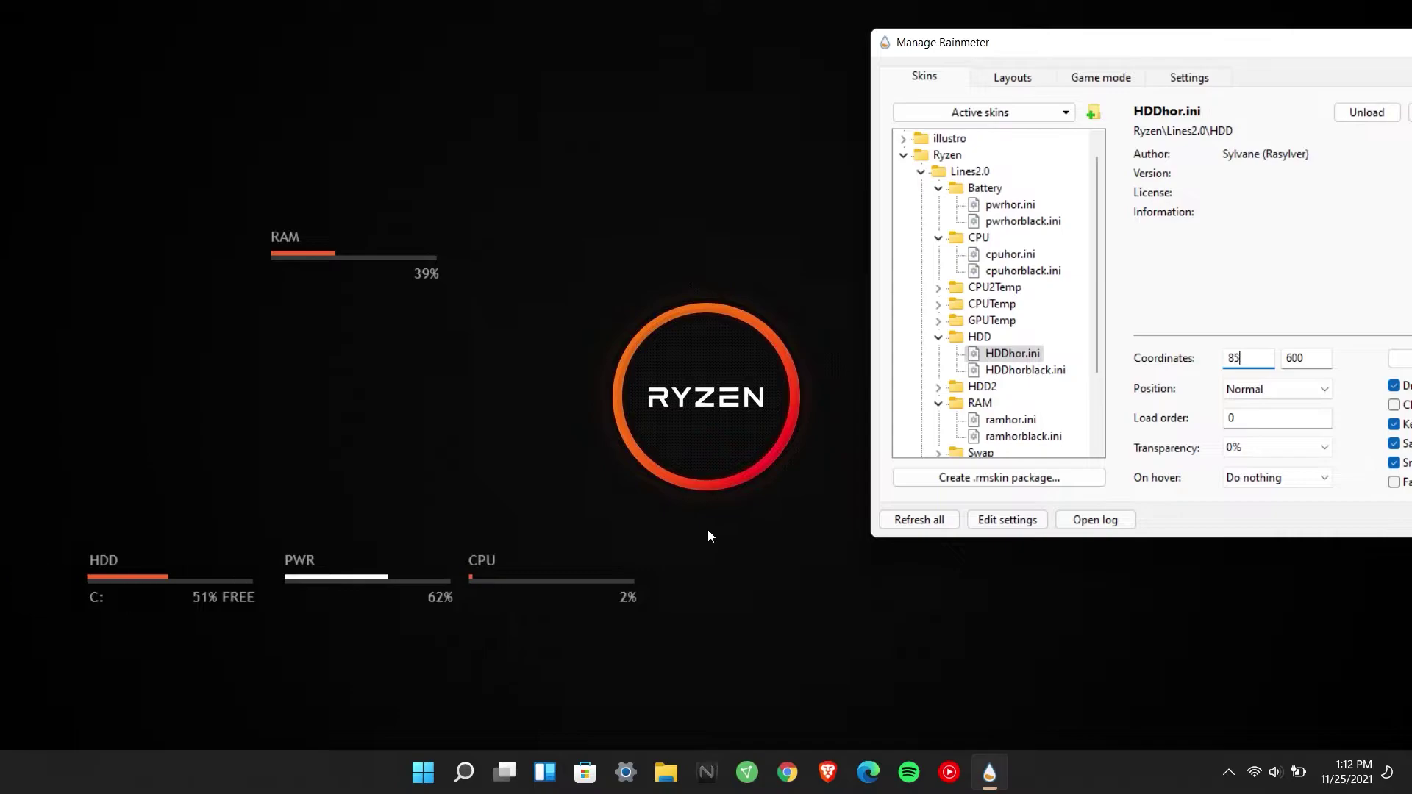
pyautogui.click(1011, 419)
pyautogui.doubleClick(1306, 358)
pyautogui.write('600')
pyautogui.doubleClick(1248, 357)
pyautogui.write('1050')
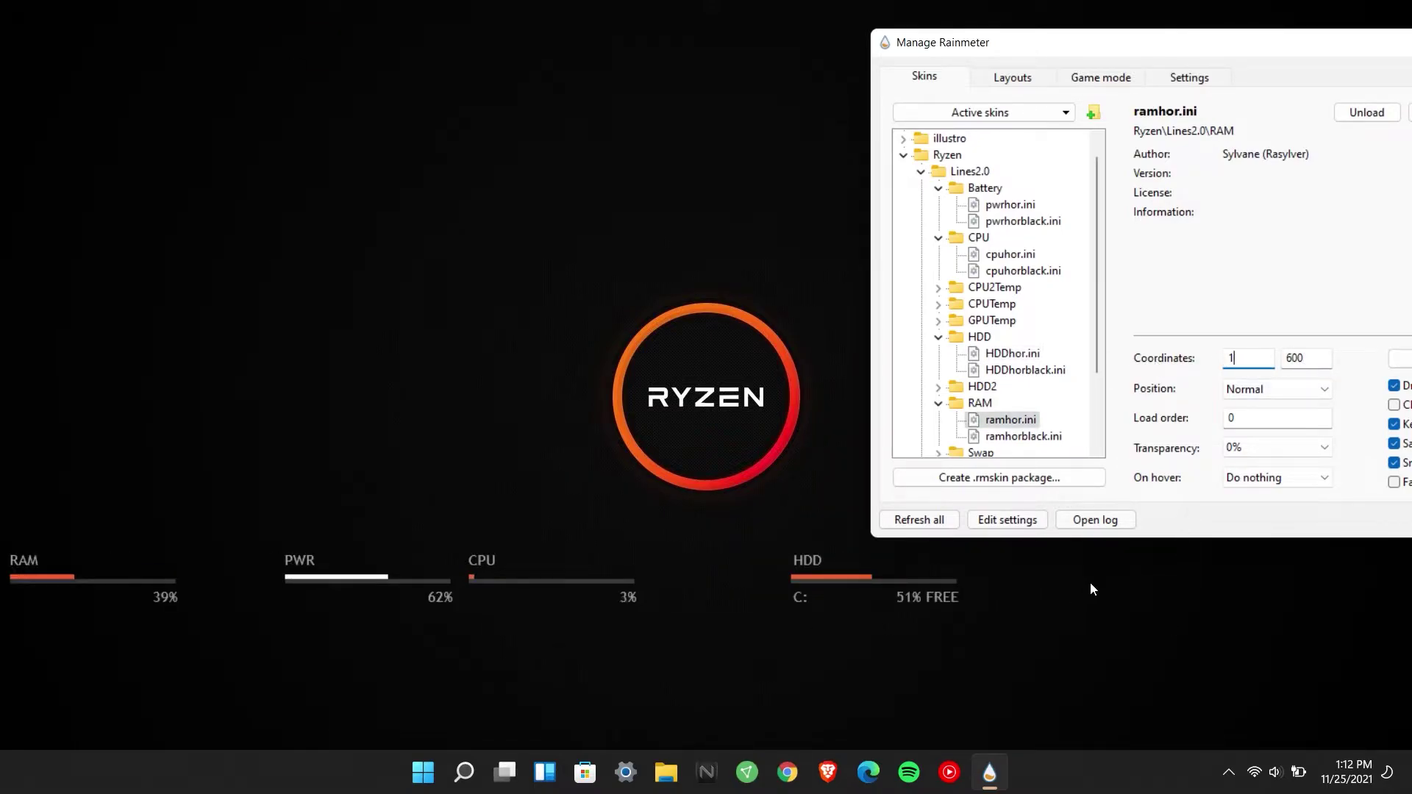
# Step: Set the horizontal coordinate of the HDD skin HDDhor.ini to 840
pyautogui.scroll(3, 1001, 294)
pyautogui.scroll(-5, 1001, 294)
pyautogui.click(1001, 286)
pyautogui.press('BackSpace')
pyautogui.press('BackSpace')
pyautogui.write('40')
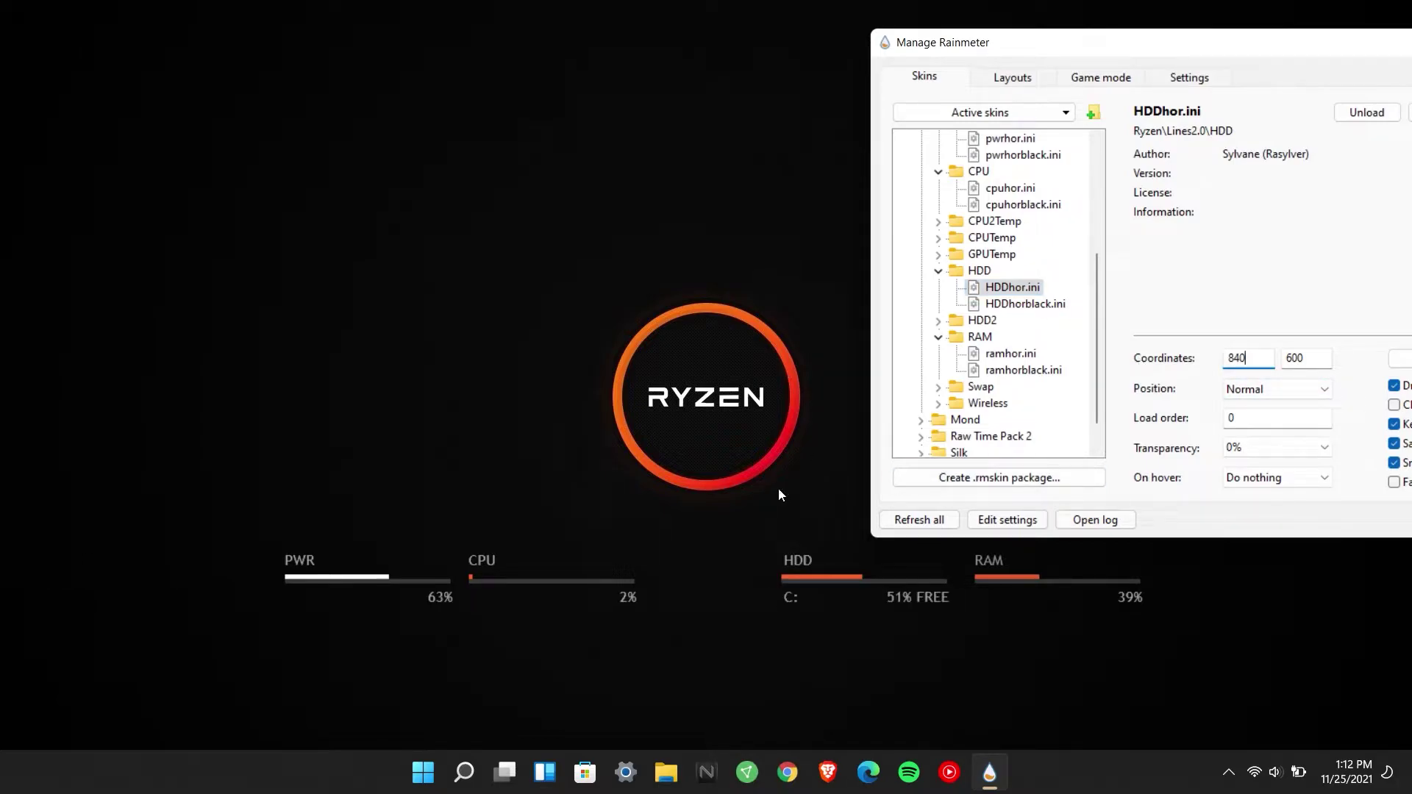
# Step: Set the horizontal coordinate of the RAM skin ramhor.ini to 1040
pyautogui.click(1011, 354)
pyautogui.click(1254, 359)
pyautogui.press('BackSpace')
pyautogui.press('BackSpace')
pyautogui.write('4')
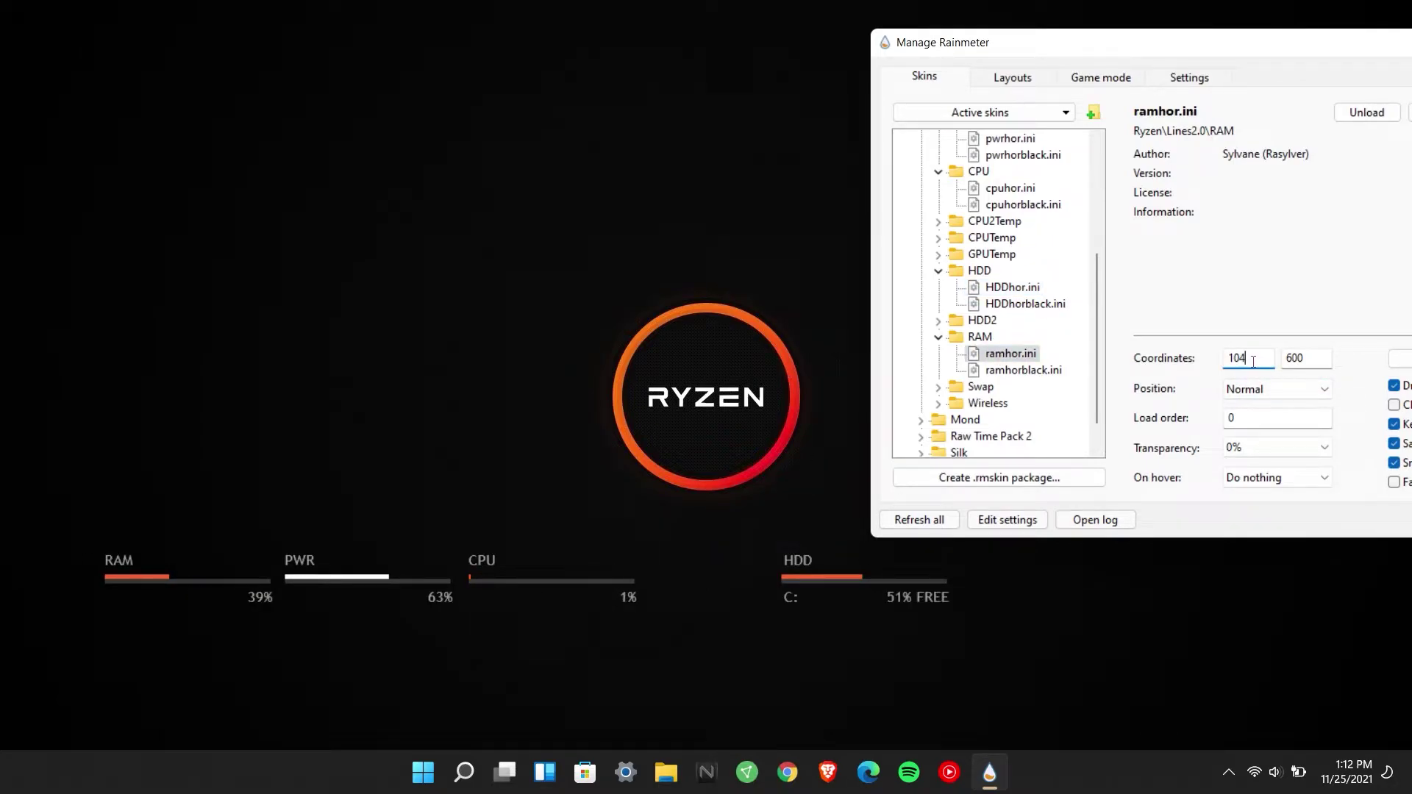
pyautogui.write('0')
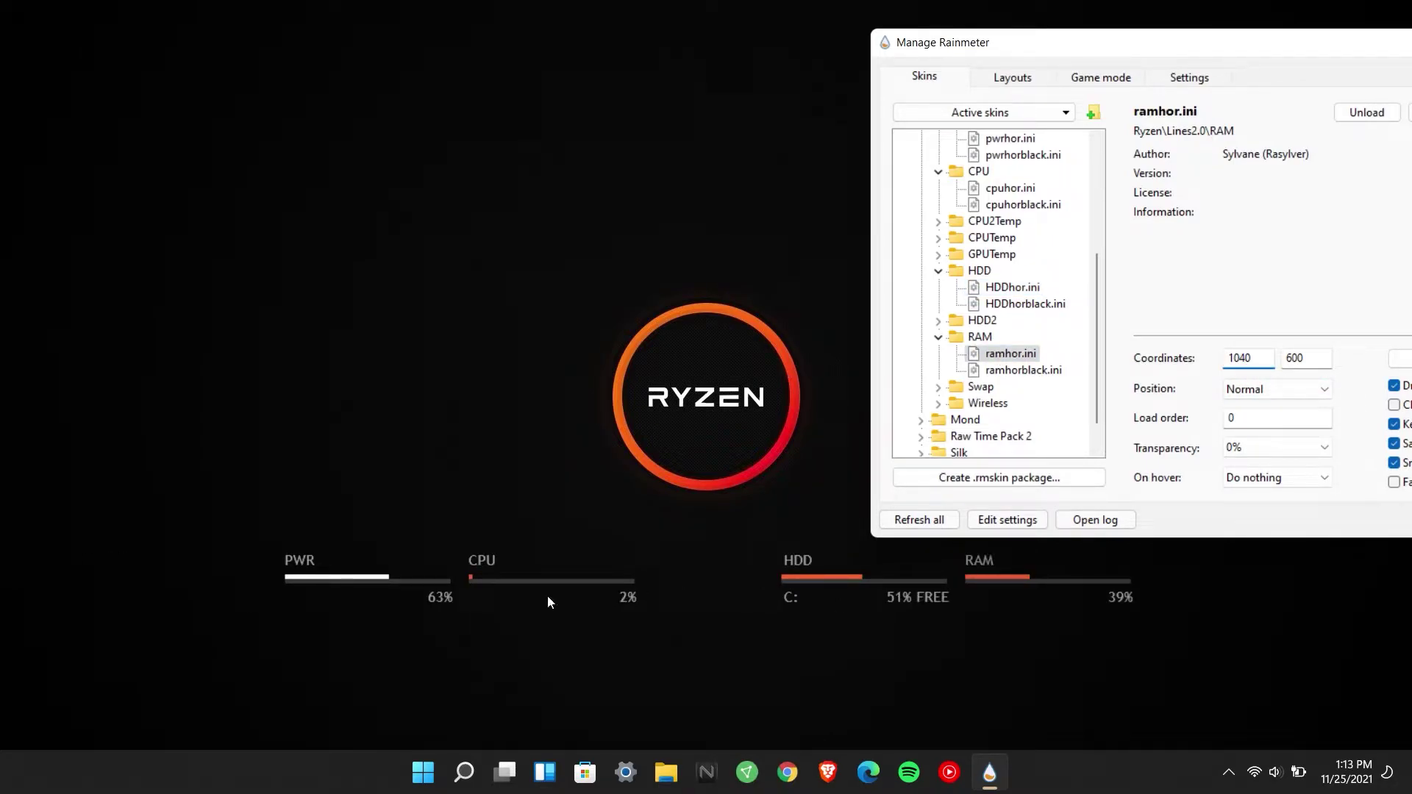
# Step: Expand the Mond skin folder and open the Battery skin file pwrhor.ini for editing in Notepad
pyautogui.moveTo(1165, 43); pyautogui.dragTo(944, 50)
pyautogui.scroll(-1, 793, 403)
pyautogui.click(699, 394)
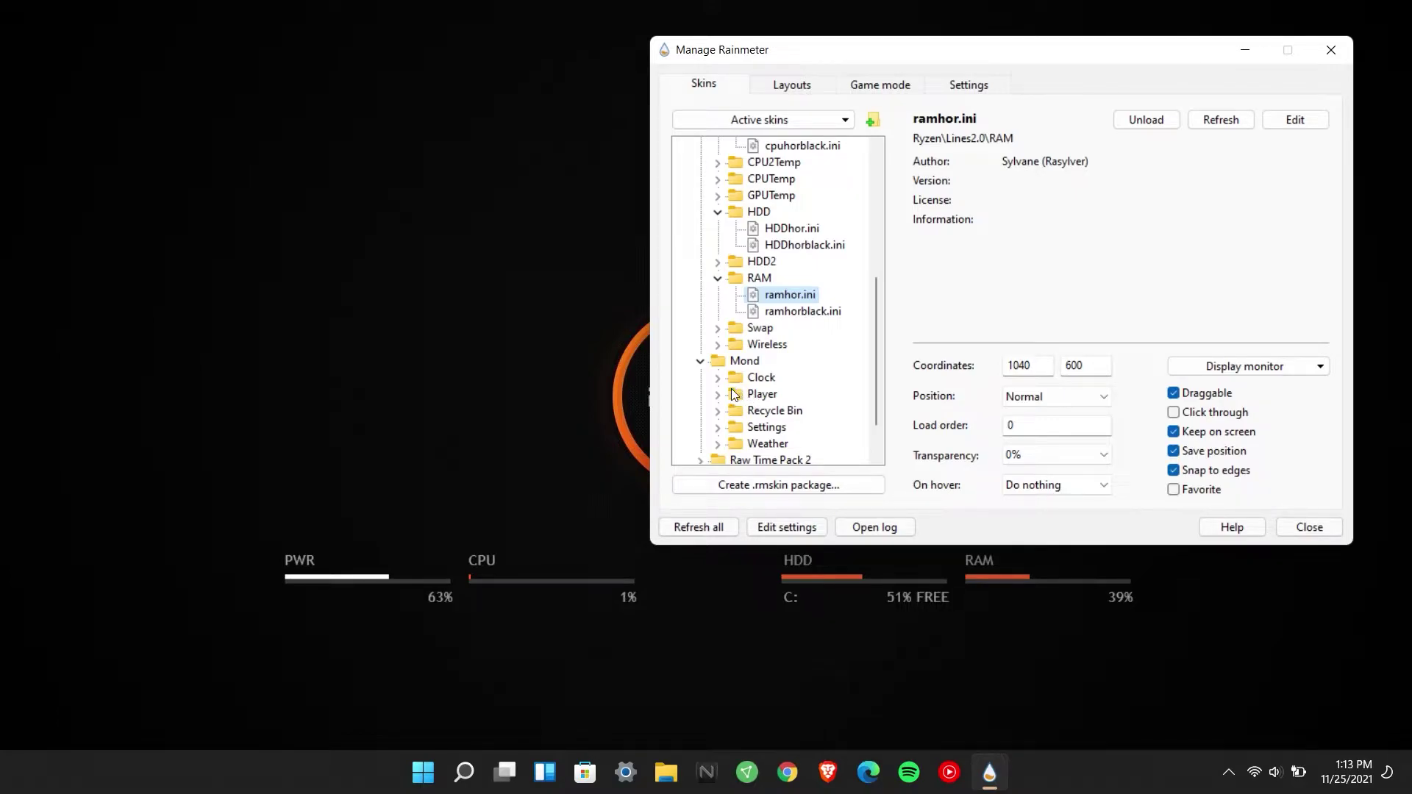
pyautogui.scroll(3, 846, 329)
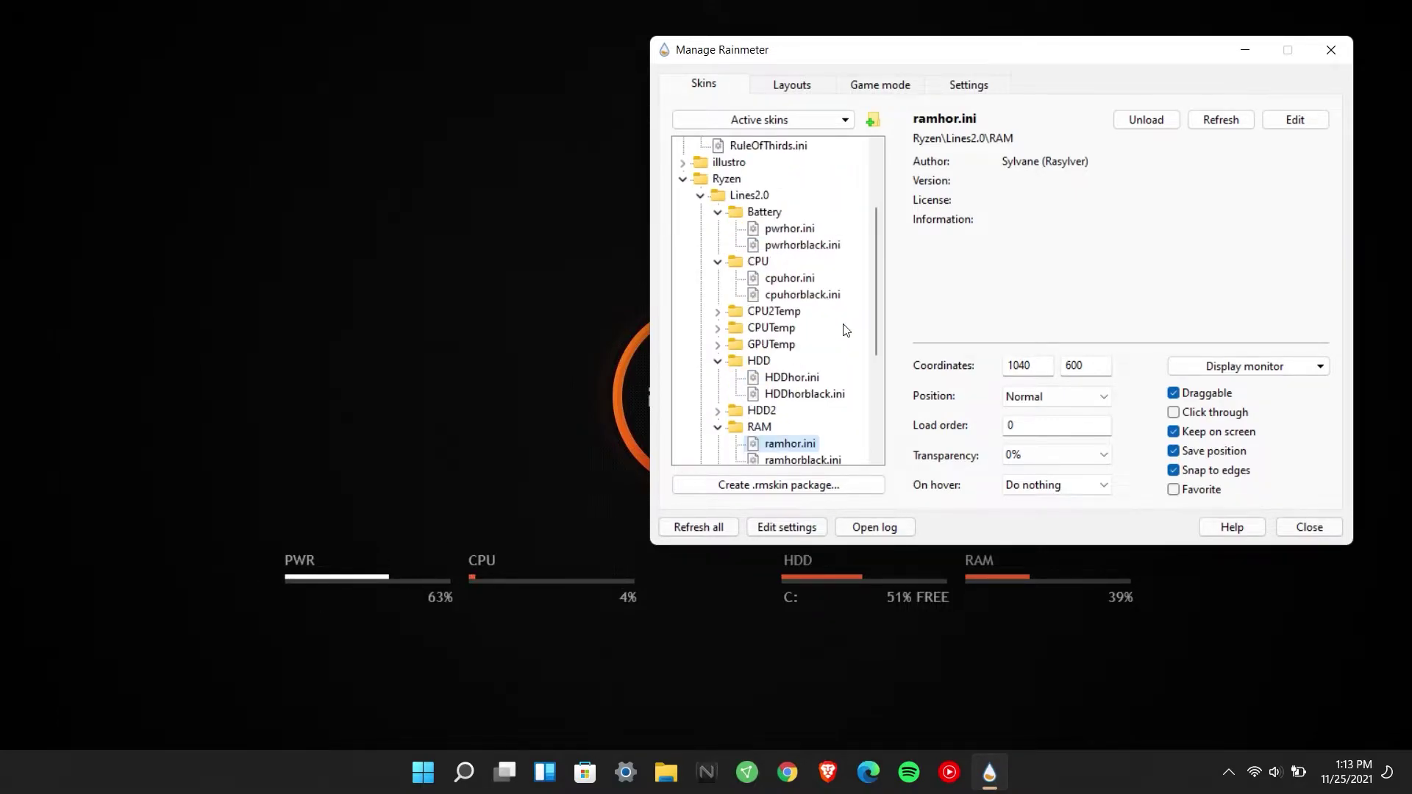
pyautogui.scroll(2, 776, 397)
pyautogui.scroll(-4, 780, 368)
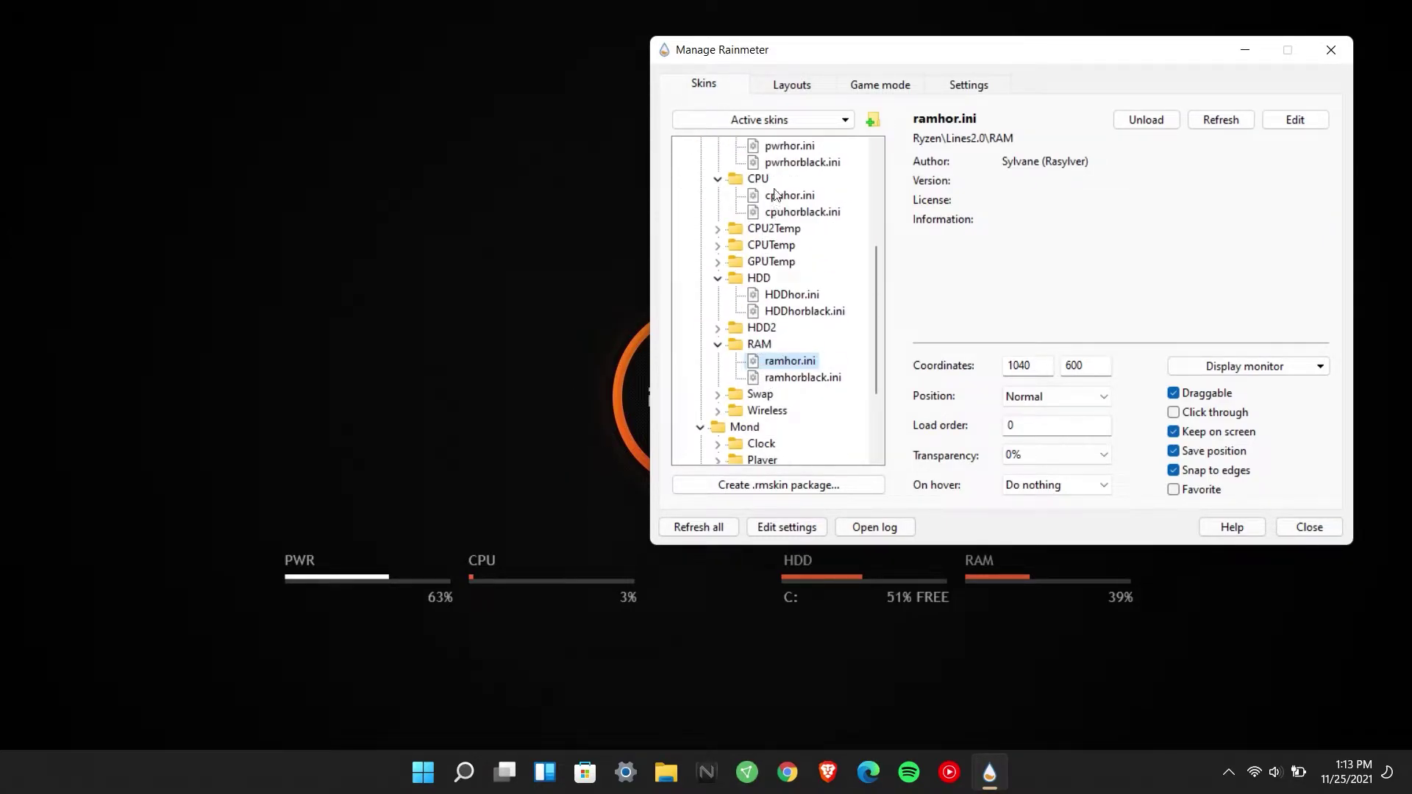
pyautogui.click(778, 144)
pyautogui.click(1294, 119)
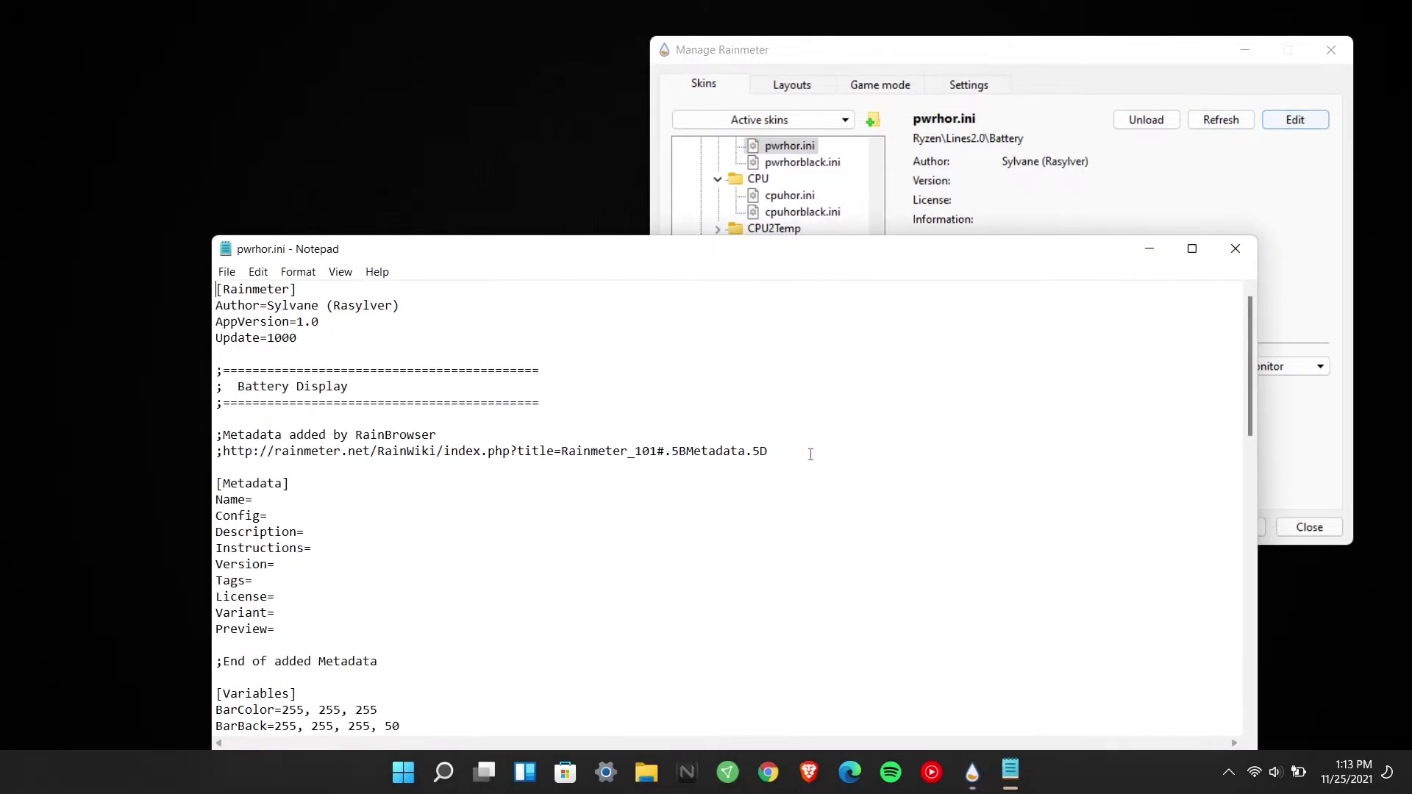
pyautogui.moveTo(634, 261); pyautogui.dragTo(1002, 108)
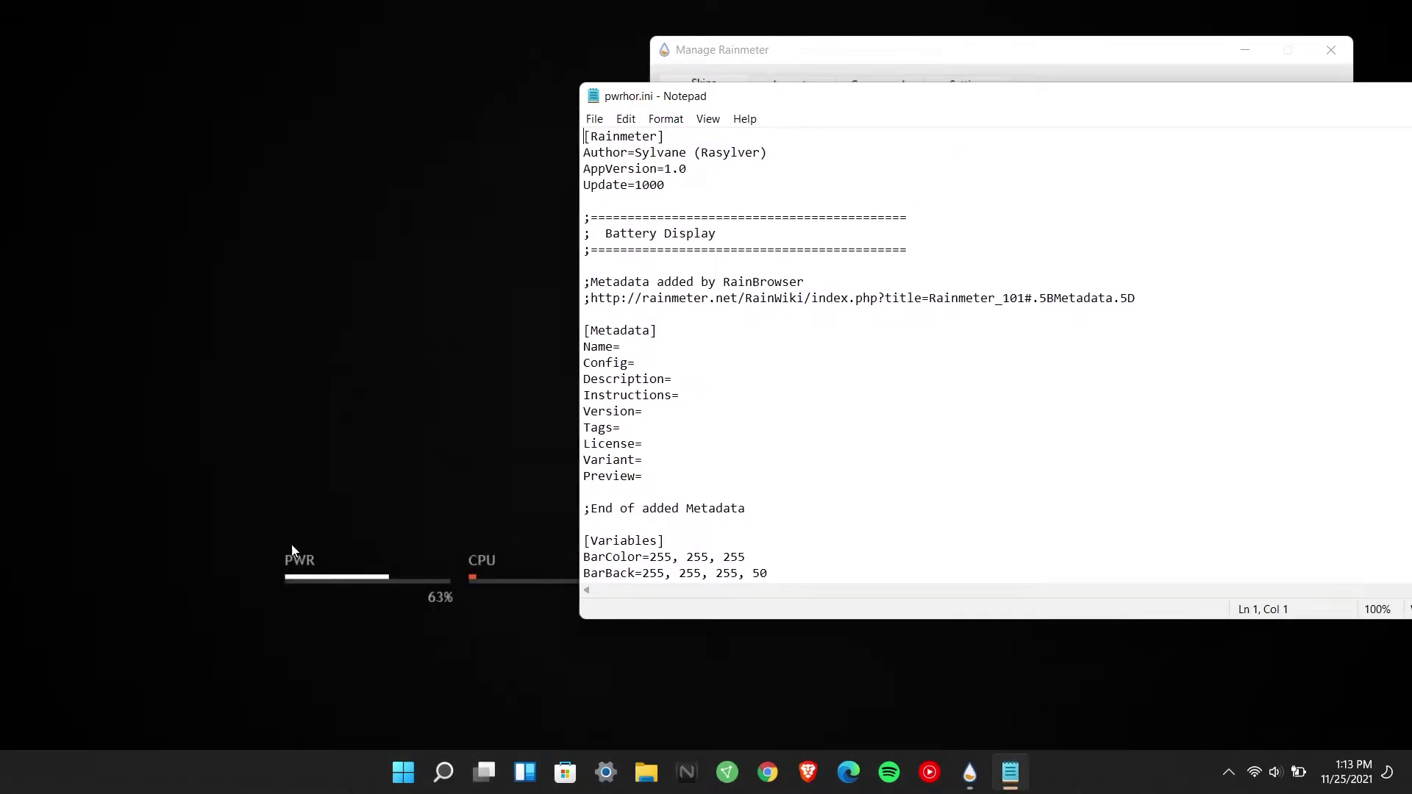
# Step: Replace the BarColor value under Variables in pwrhor.ini with the copied colour 245,98,44,255 from the clipboard history
pyautogui.scroll(-4, 650, 367)
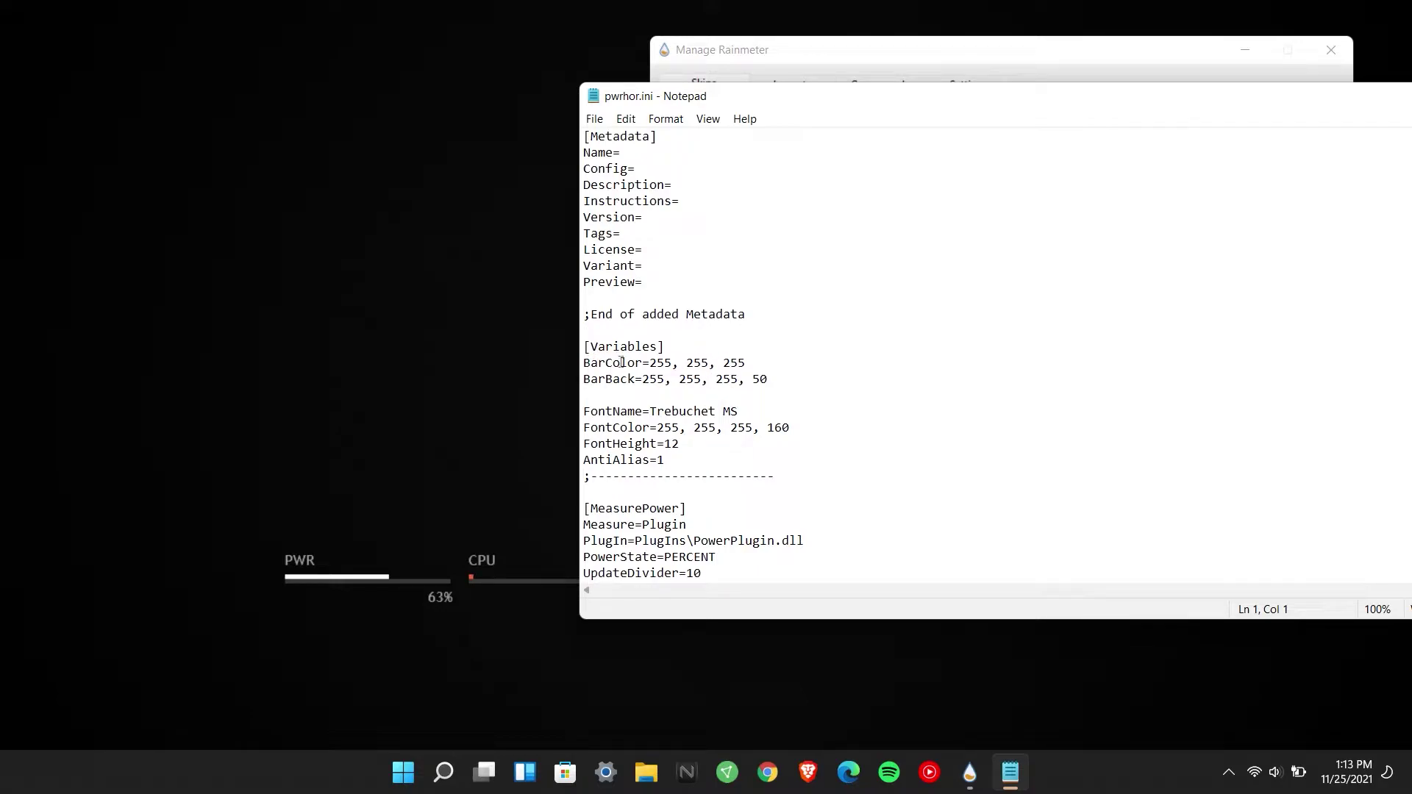
pyautogui.moveTo(651, 364); pyautogui.dragTo(768, 380)
pyautogui.click(637, 361)
pyautogui.moveTo(581, 349); pyautogui.dragTo(775, 356)
pyautogui.click(650, 363)
pyautogui.moveTo(650, 362); pyautogui.dragTo(768, 357)
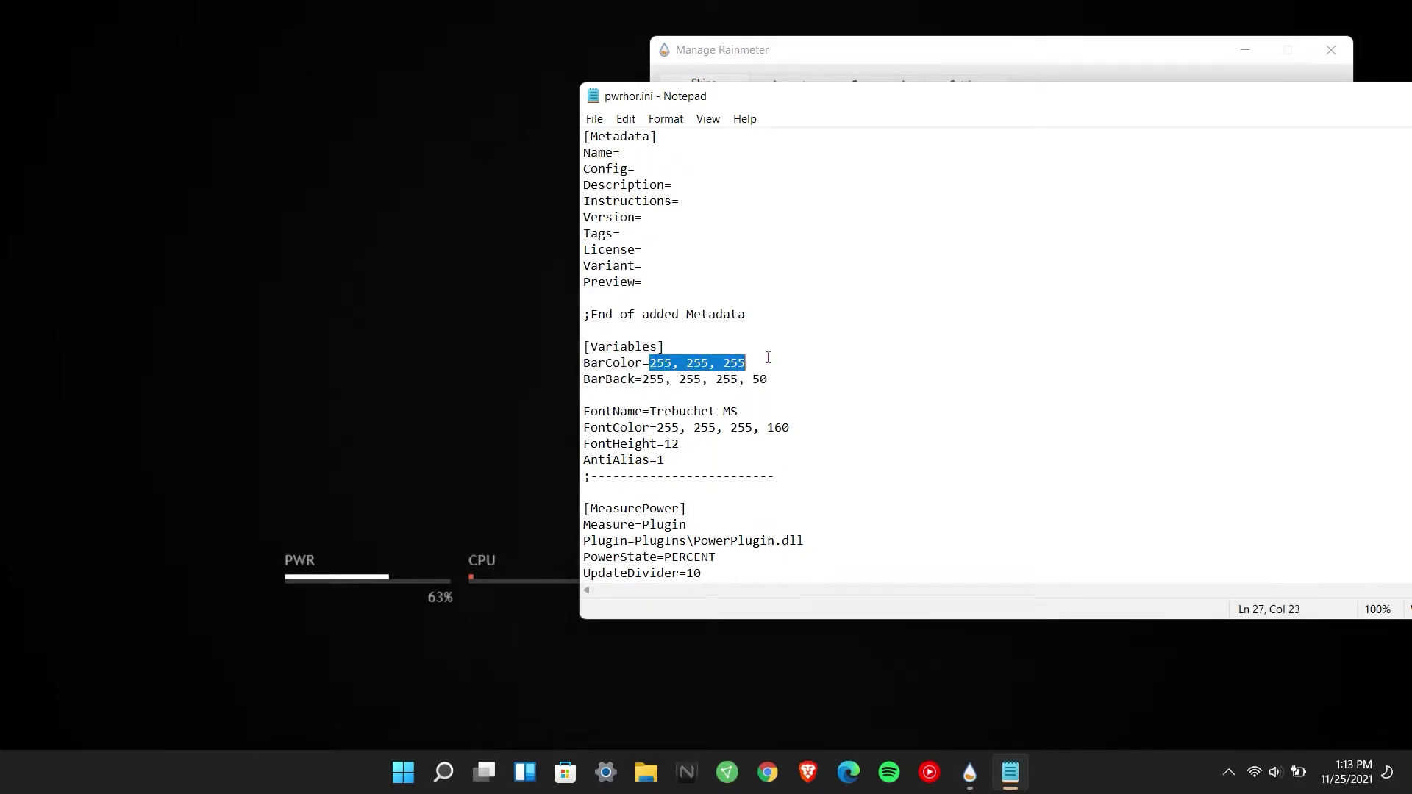
pyautogui.press('super+v')
pyautogui.click(717, 522)
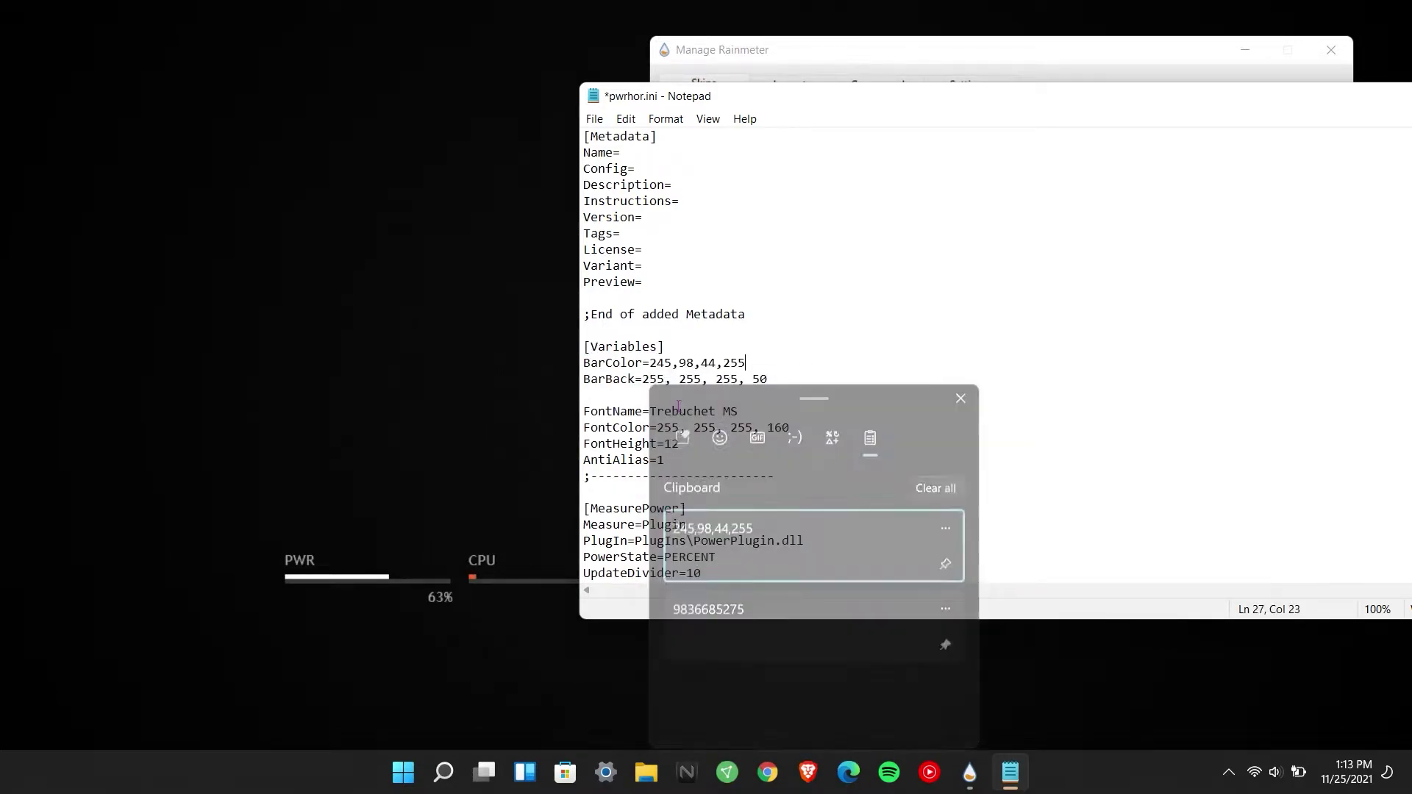
pyautogui.moveTo(650, 363); pyautogui.dragTo(753, 361)
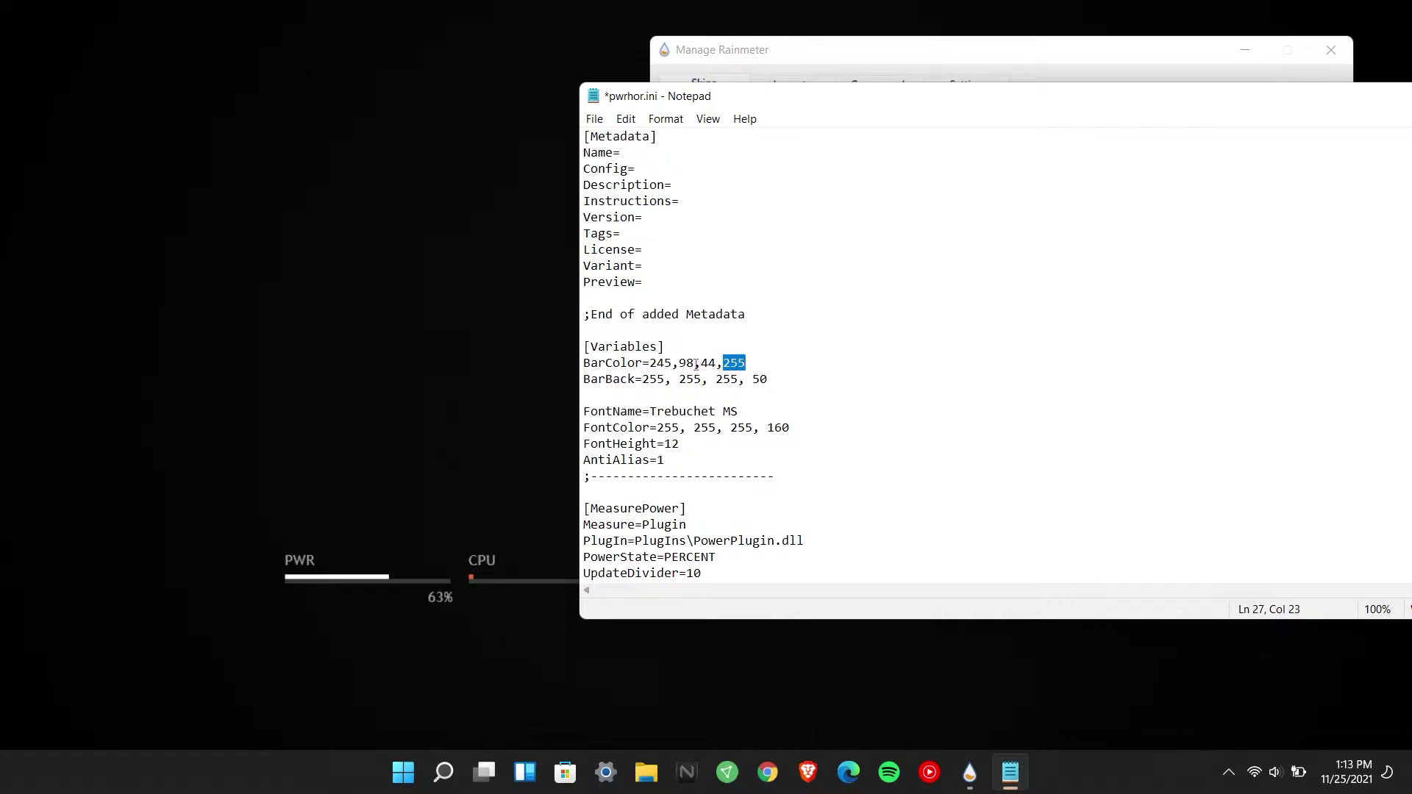
# Step: Save and close pwrhor.ini, and refresh the Battery skin in Rainmeter
pyautogui.hotkey('ctrl', 's')
pyautogui.moveTo(1237, 103); pyautogui.dragTo(1190, 101)
pyautogui.click(547, 116)
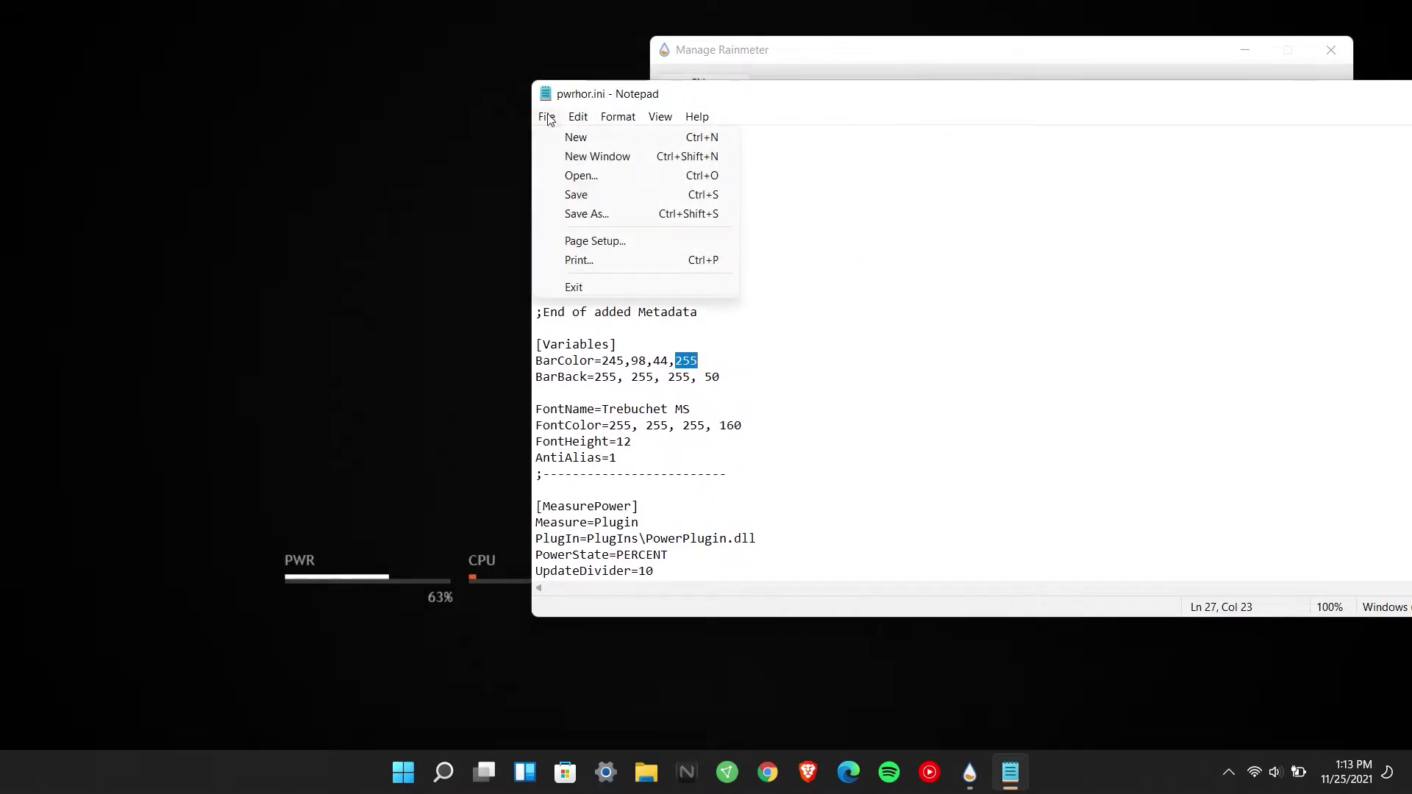
pyautogui.click(578, 195)
pyautogui.moveTo(851, 88); pyautogui.dragTo(540, 128)
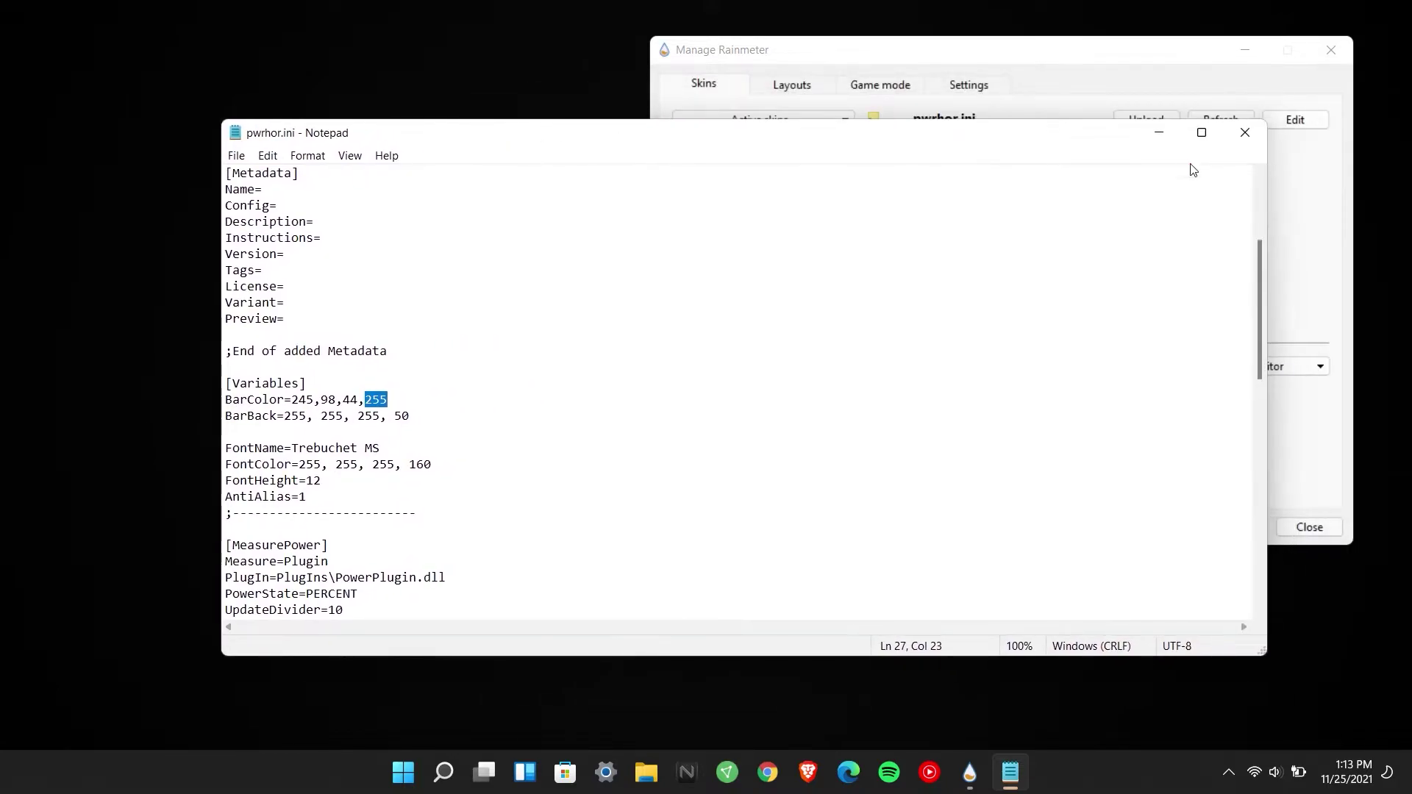
pyautogui.click(1234, 140)
pyautogui.click(1225, 123)
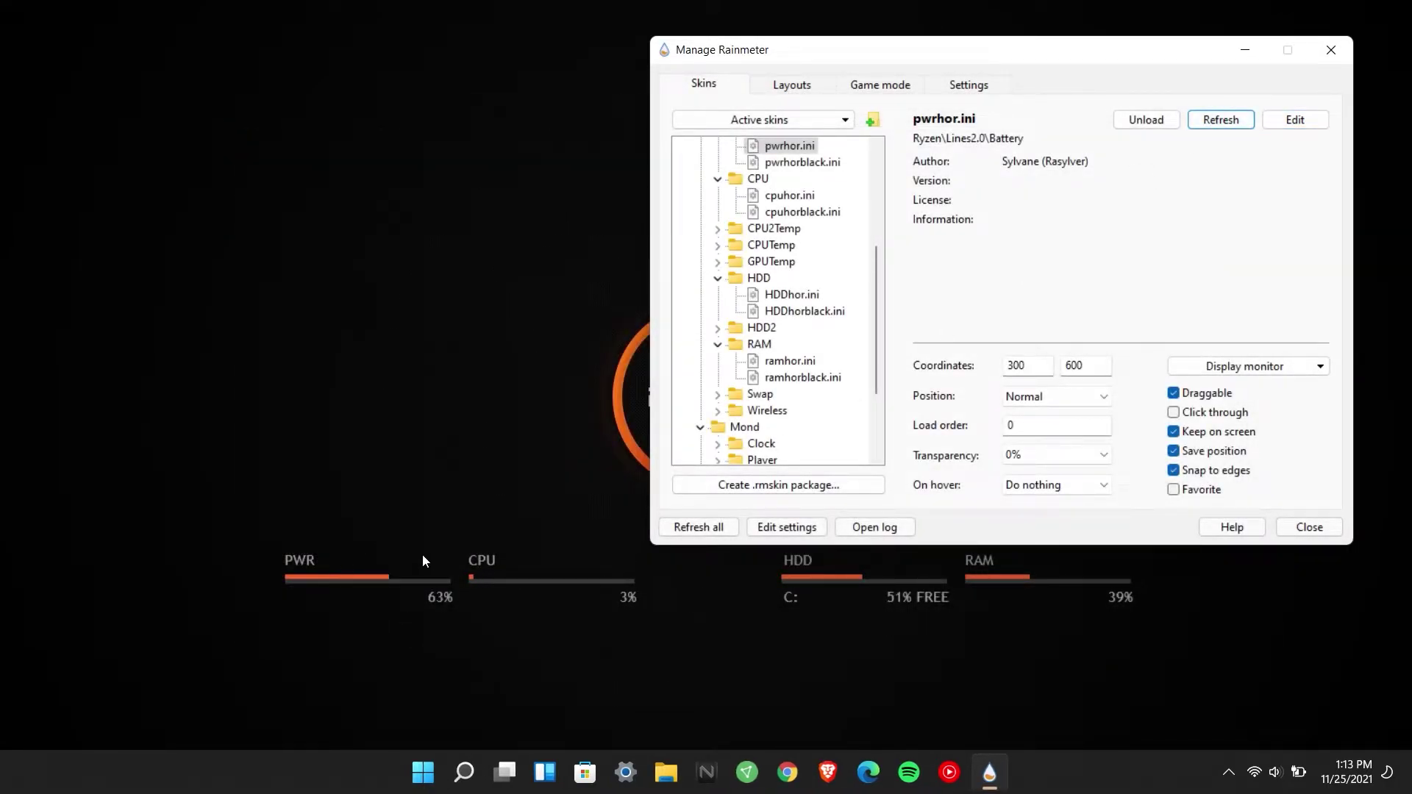
# Step: Load the Clock.ini skin from the Mond Clock folder
pyautogui.scroll(-3, 842, 310)
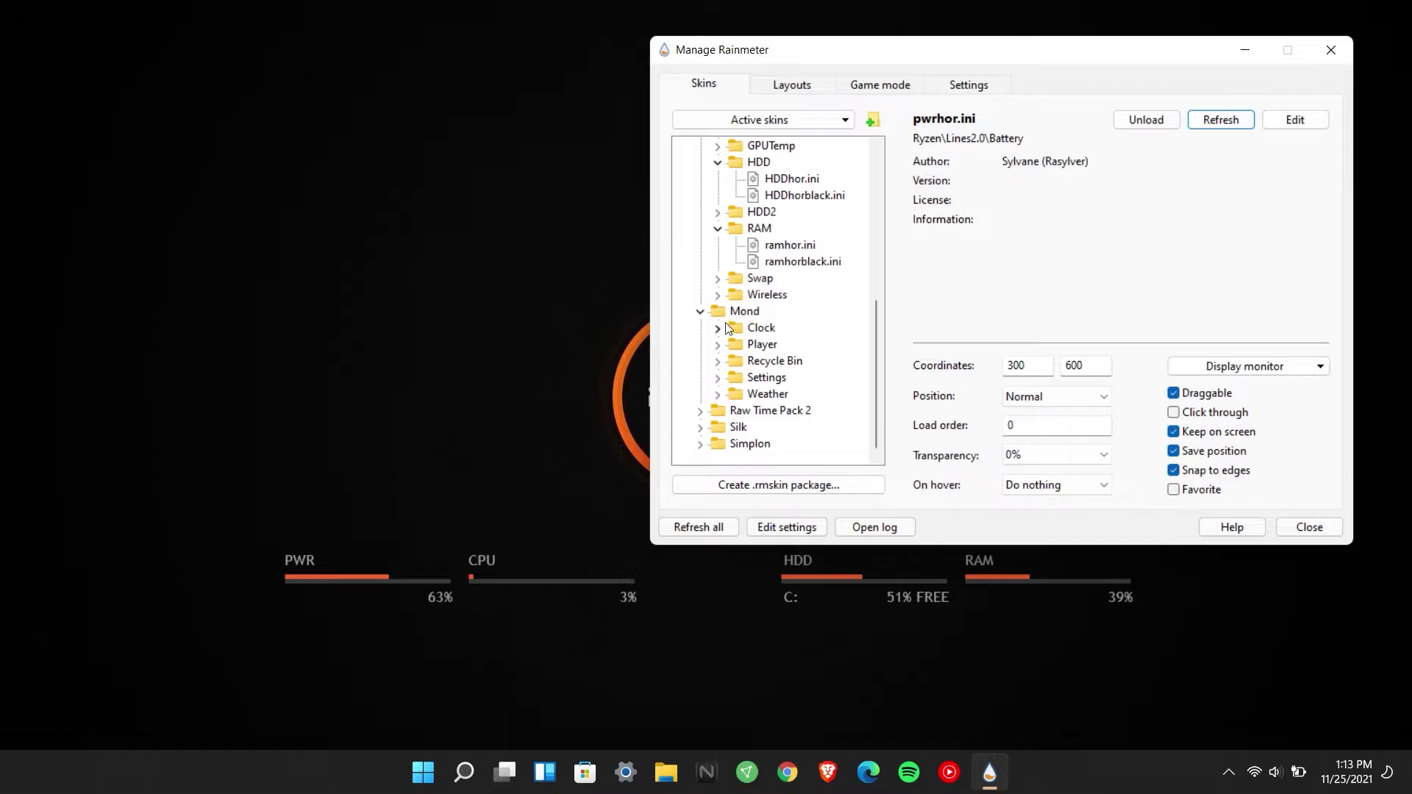
pyautogui.click(719, 330)
pyautogui.click(781, 345)
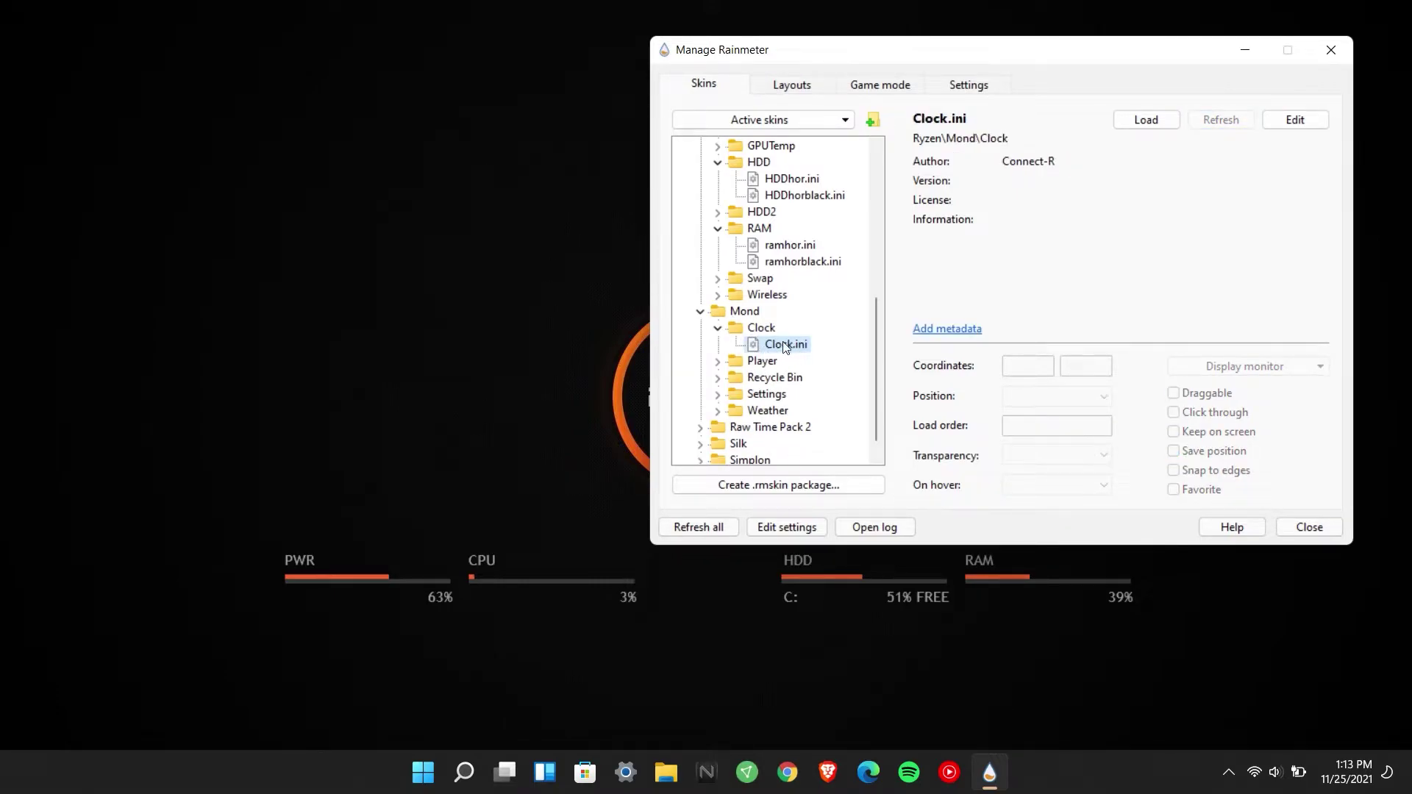
pyautogui.click(1146, 120)
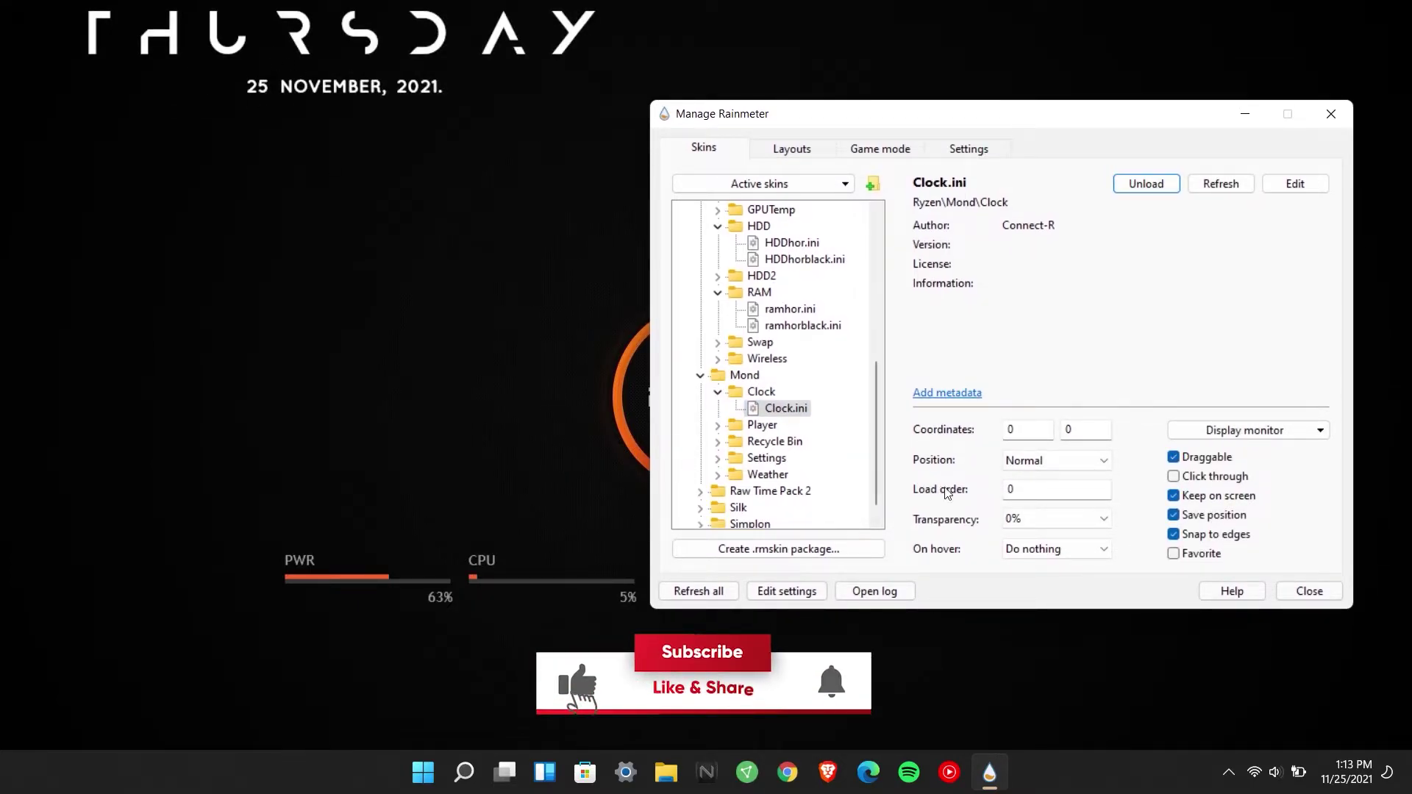
# Step: Set the coordinates of the Mond Clock.ini skin to 385, 150
pyautogui.moveTo(966, 130); pyautogui.dragTo(1001, 240)
pyautogui.write('200')
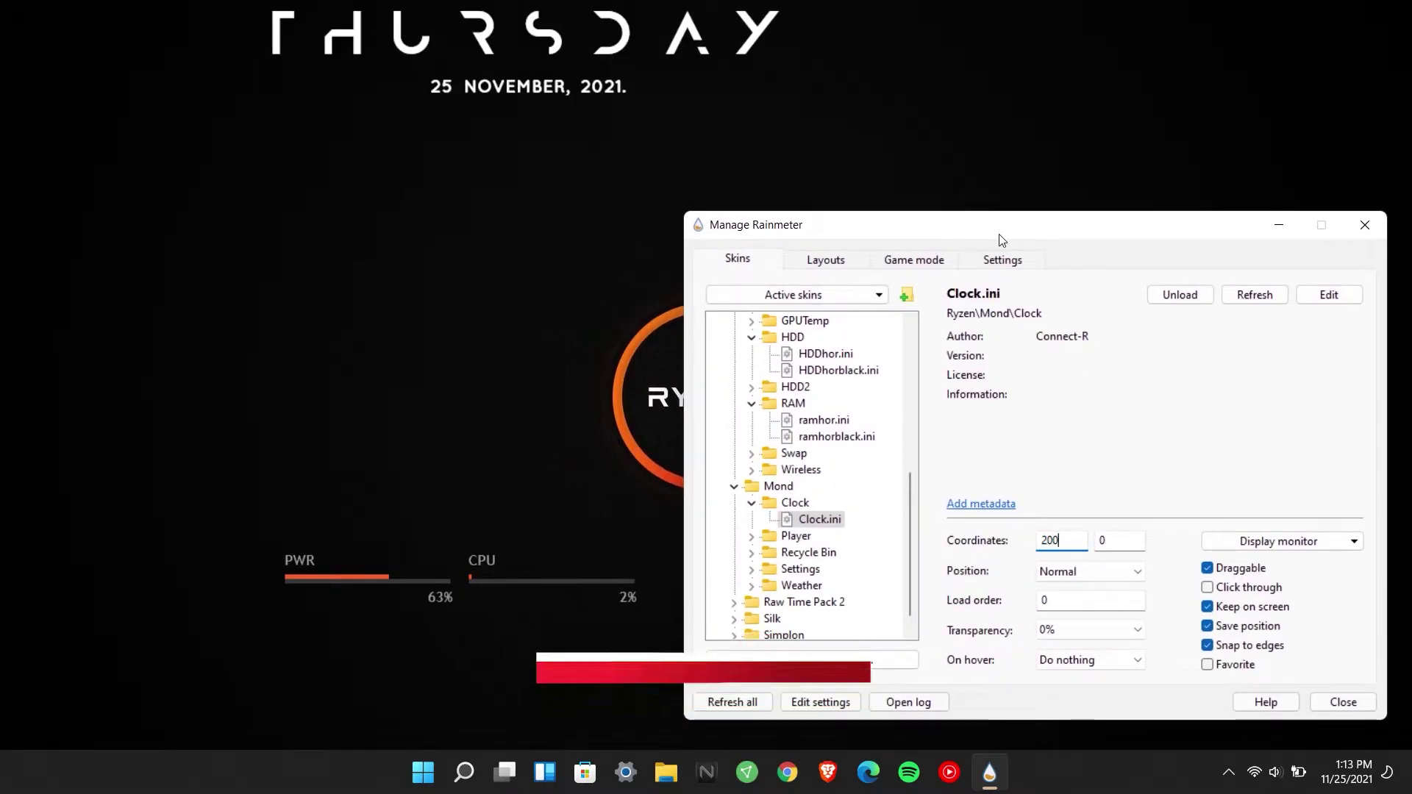
pyautogui.press('BackSpace')
pyautogui.press('BackSpace')
pyautogui.press('BackSpace')
pyautogui.write('380')
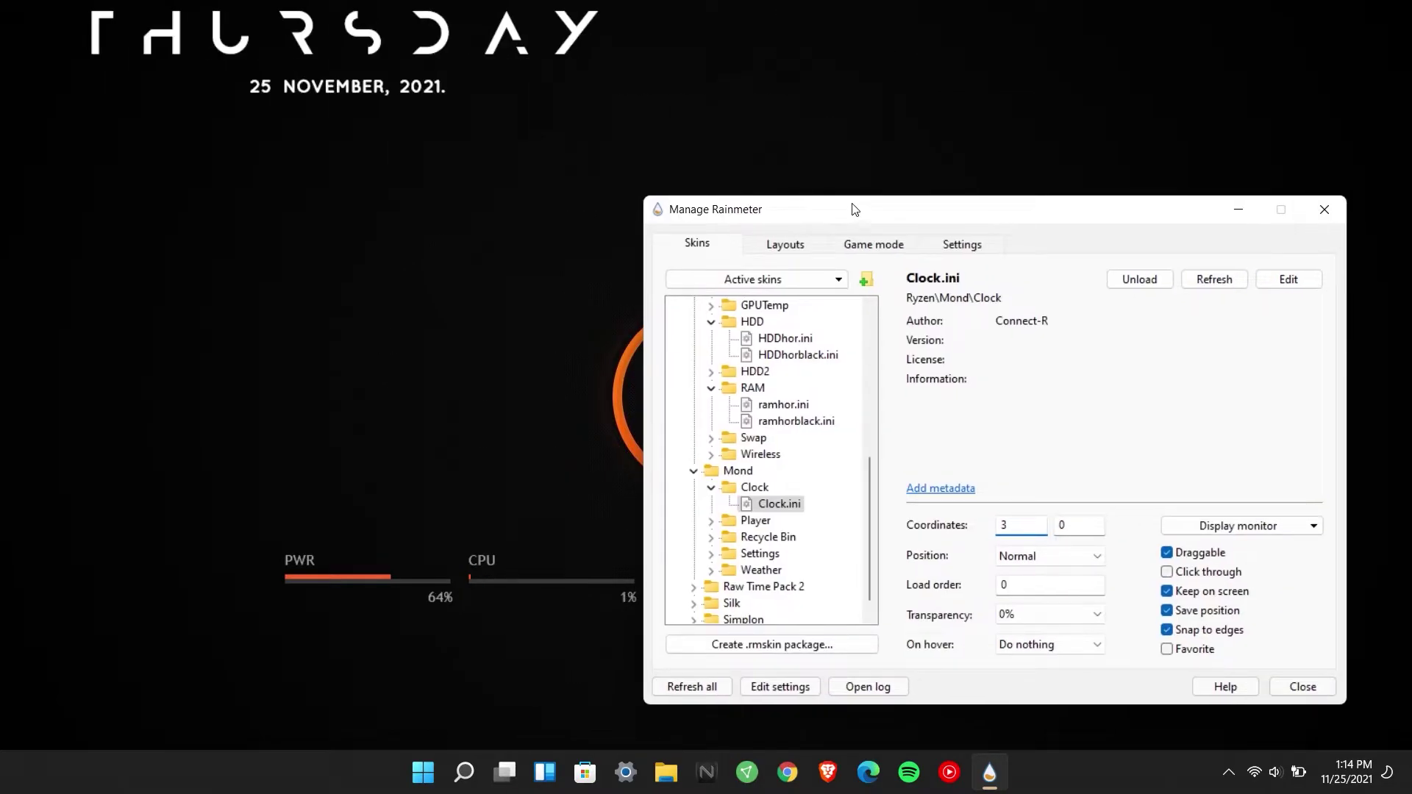
pyautogui.press('BackSpace')
pyautogui.write('5')
pyautogui.press('Tab')
pyautogui.write('20')
pyautogui.press('BackSpace')
pyautogui.press('BackSpace')
pyautogui.write('150')
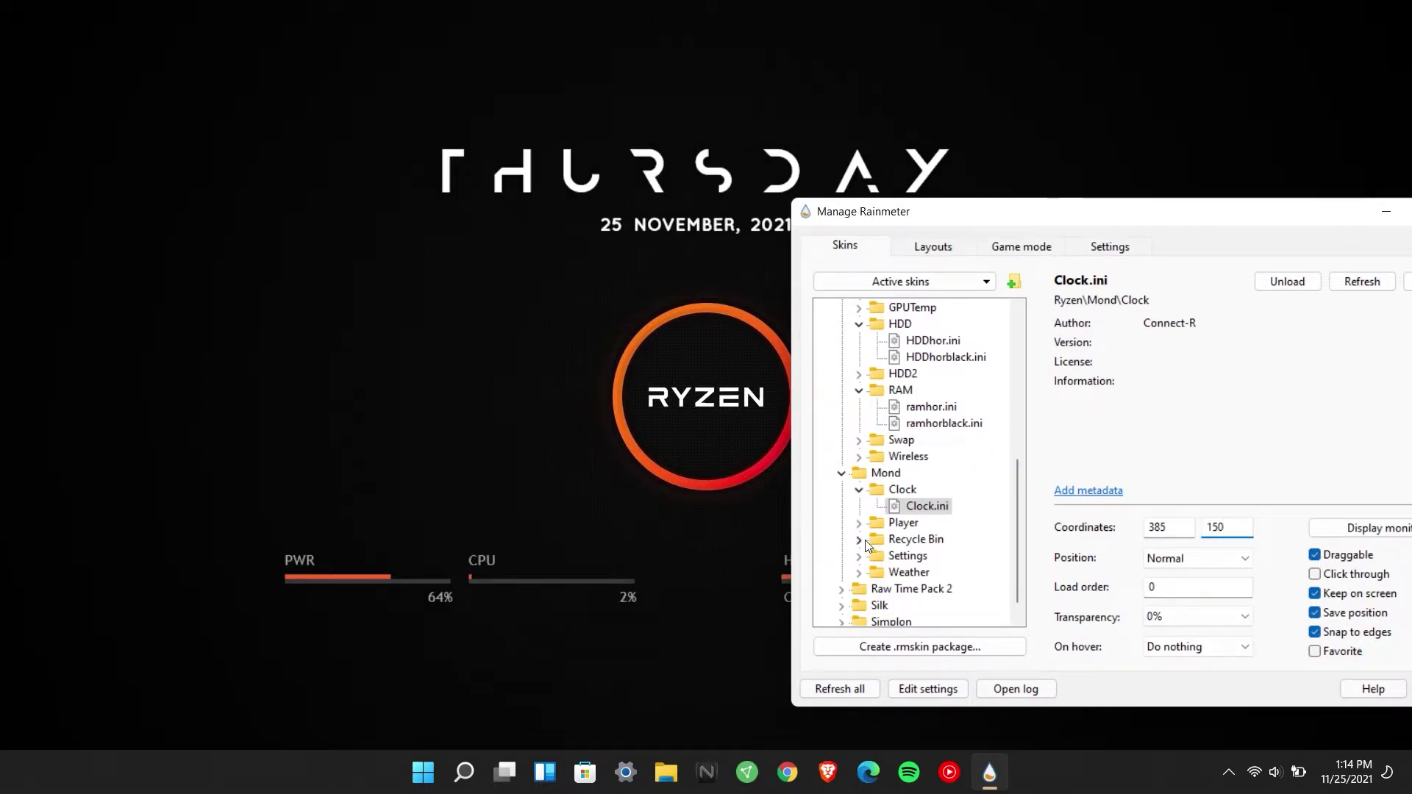
# Step: Load the Raw Time 1.ini skin from the Raw Time Pack 2 folder
pyautogui.scroll(-1, 859, 559)
pyautogui.click(841, 573)
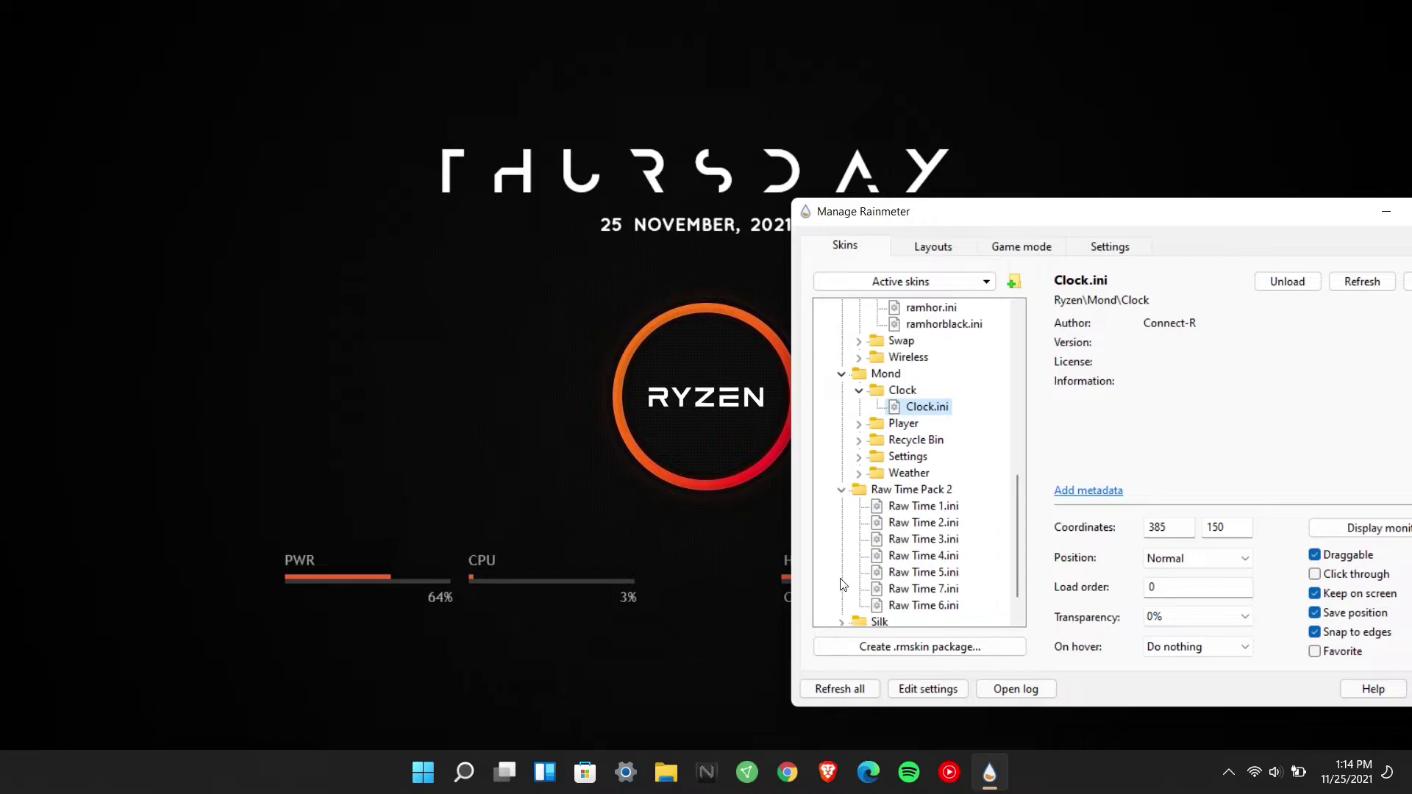
pyautogui.click(916, 508)
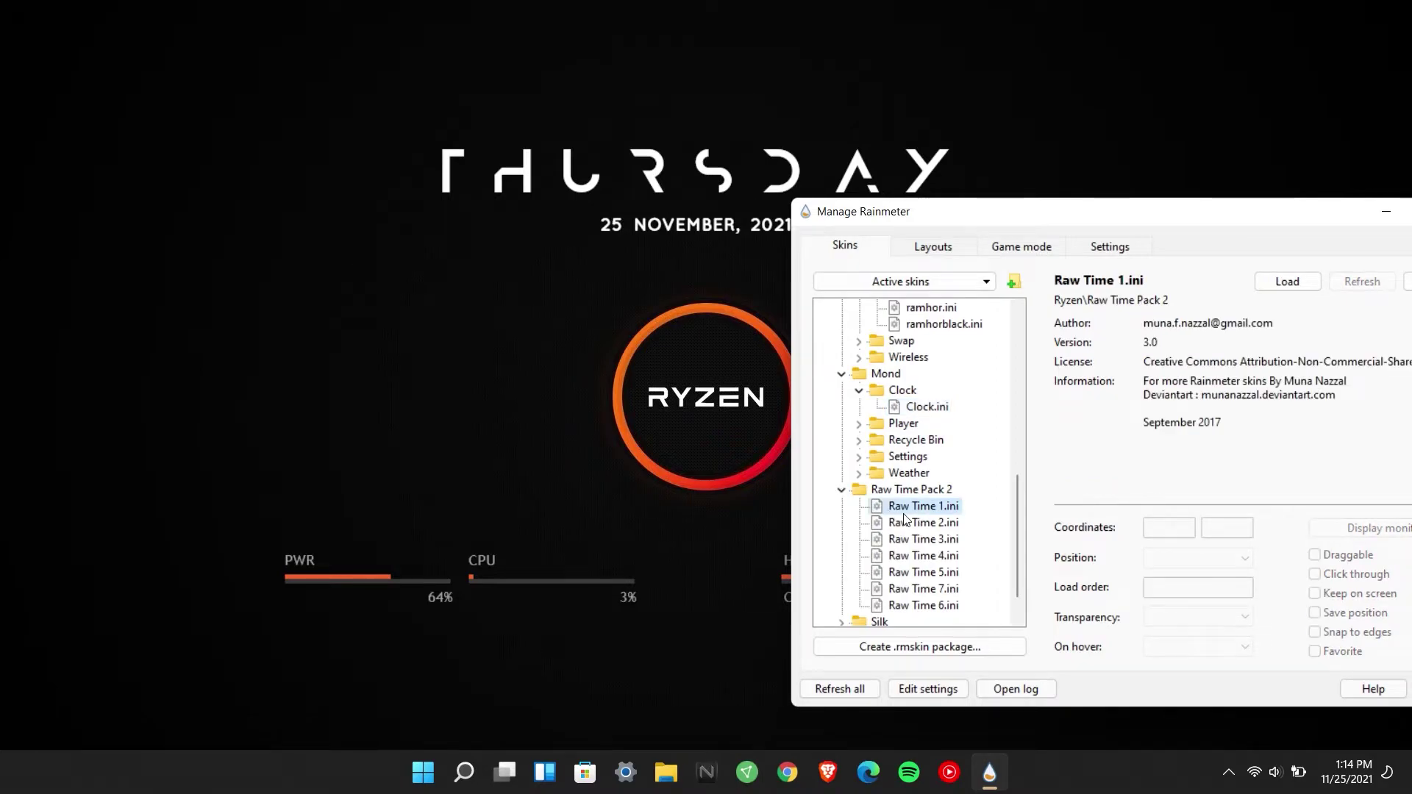
pyautogui.click(1280, 283)
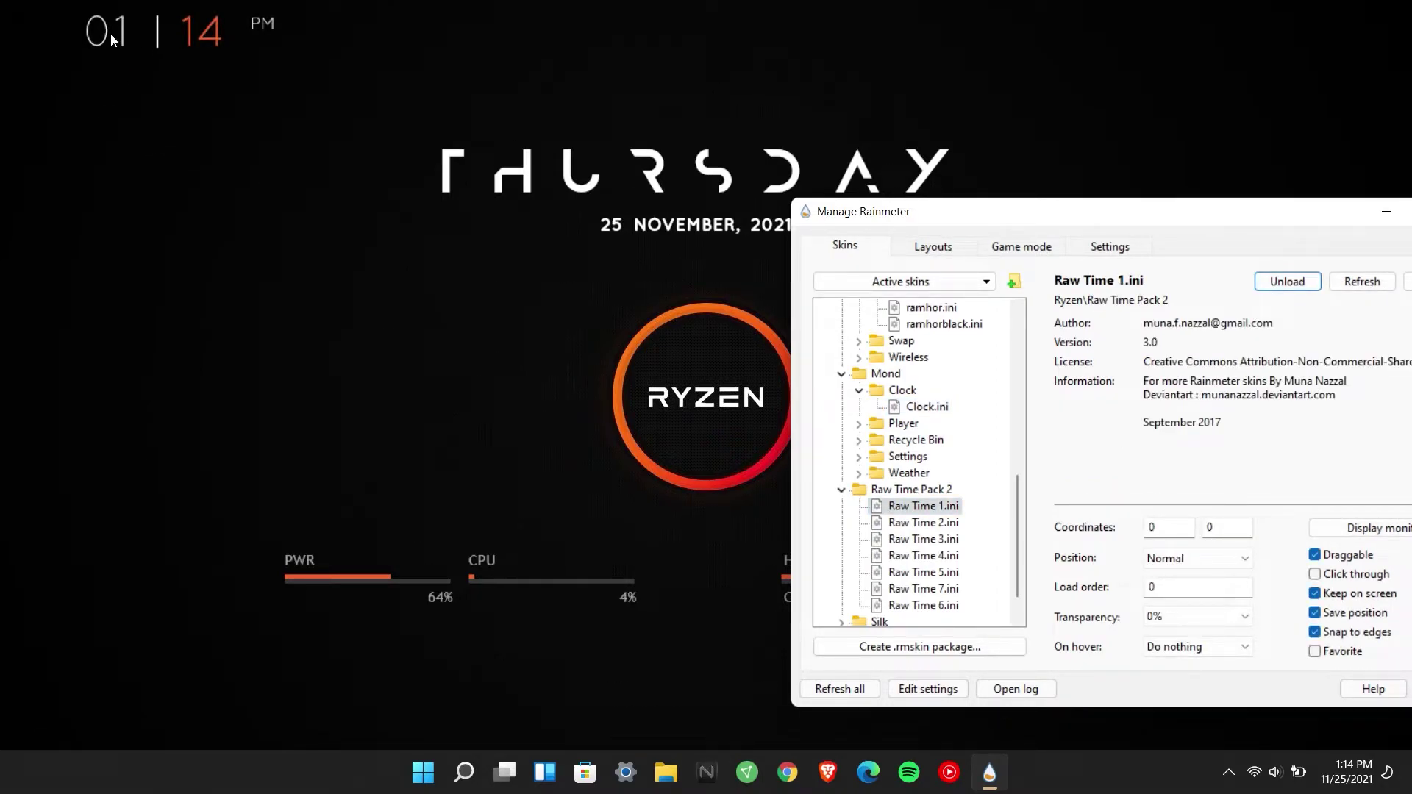
# Step: Set the coordinates of the Raw Time 1.ini skin to 580, 90 to place the time above the weekday
pyautogui.doubleClick(1221, 528)
pyautogui.write('20')
pyautogui.press('BackSpace')
pyautogui.press('BackSpace')
pyautogui.write('100')
pyautogui.press('BackSpace')
pyautogui.press('BackSpace')
pyautogui.press('BackSpace')
pyautogui.write('90')
pyautogui.doubleClick(1170, 527)
pyautogui.write('100')
pyautogui.press('BackSpace')
pyautogui.press('BackSpace')
pyautogui.press('BackSpace')
pyautogui.write('100')
pyautogui.press('BackSpace')
pyautogui.press('BackSpace')
pyautogui.press('BackSpace')
pyautogui.write('580')
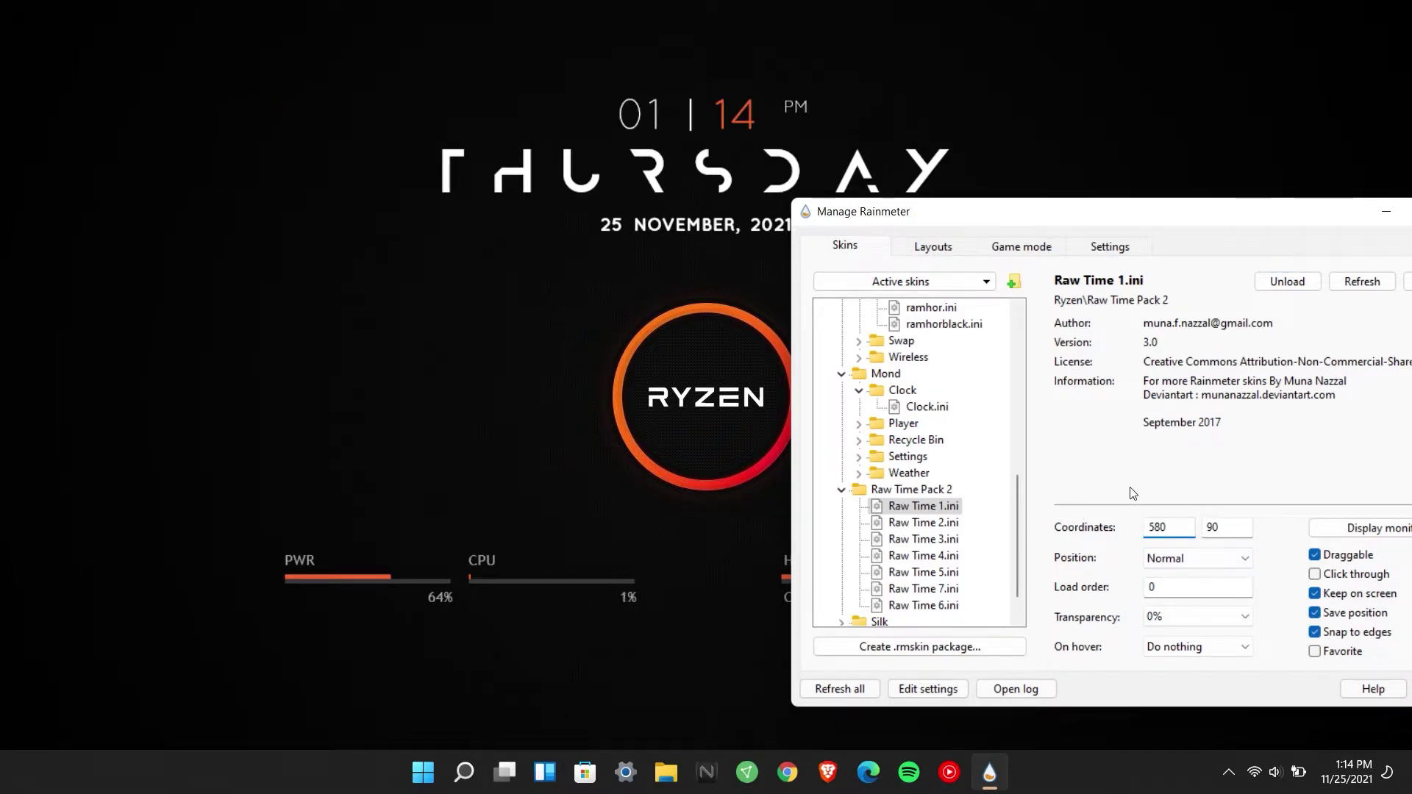
# Step: Set the vertical coordinate of the Raw Time 1.ini skin to 82
pyautogui.press('Tab')
pyautogui.write('9')
pyautogui.press('BackSpace')
pyautogui.write('82')
# Step: Set the coordinates of the Mond Clock.ini skin to 390, 150
pyautogui.click(685, 231)
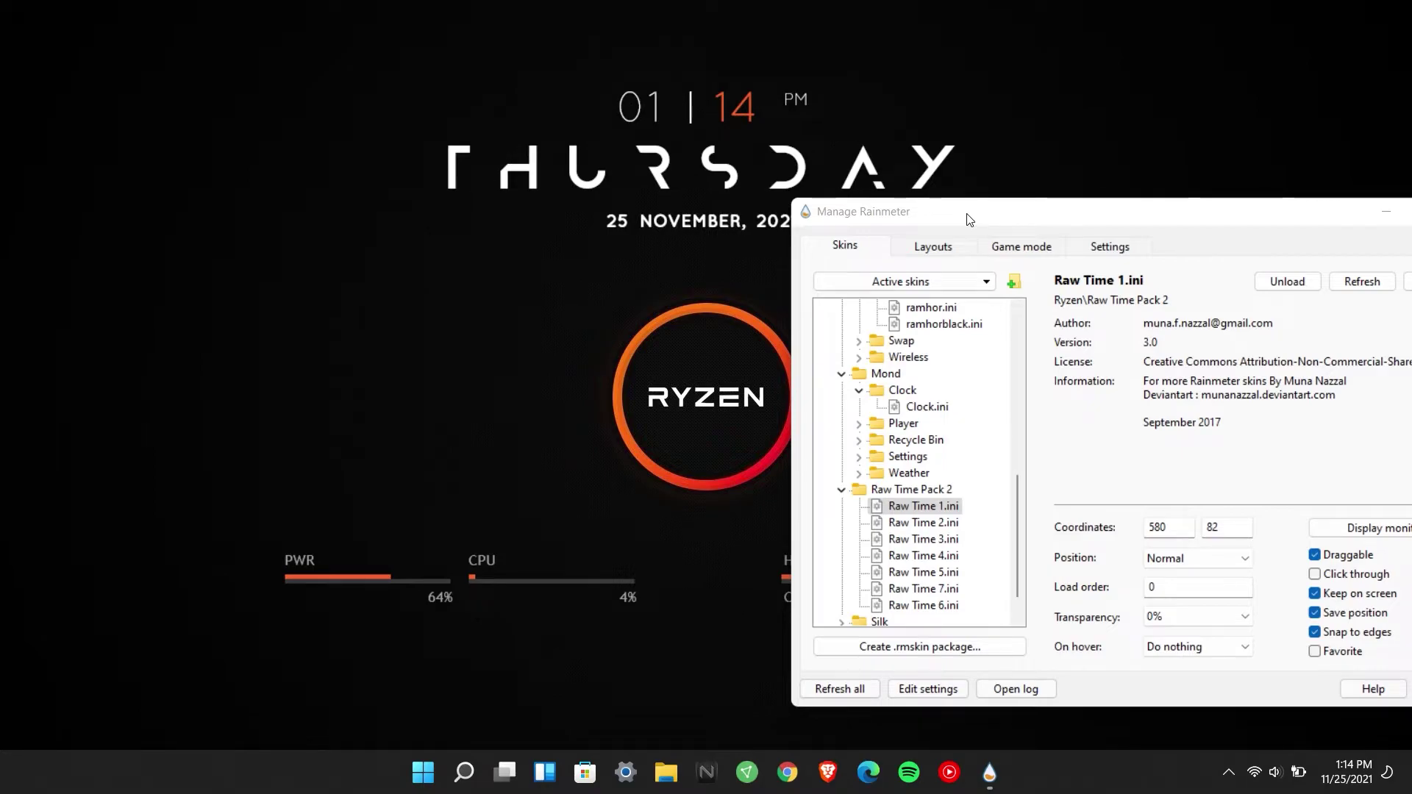
pyautogui.doubleClick(1225, 527)
pyautogui.write('150')
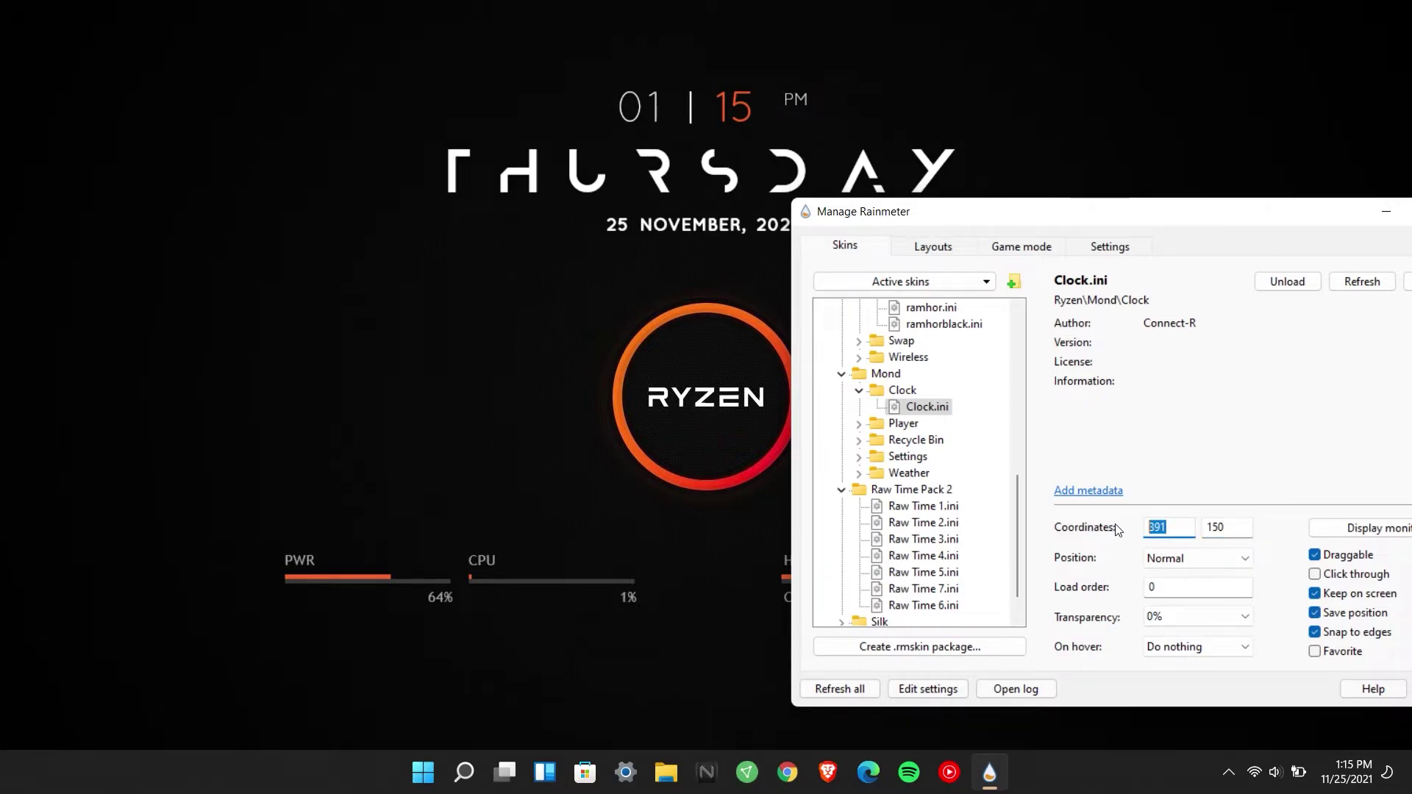
pyautogui.write('390')
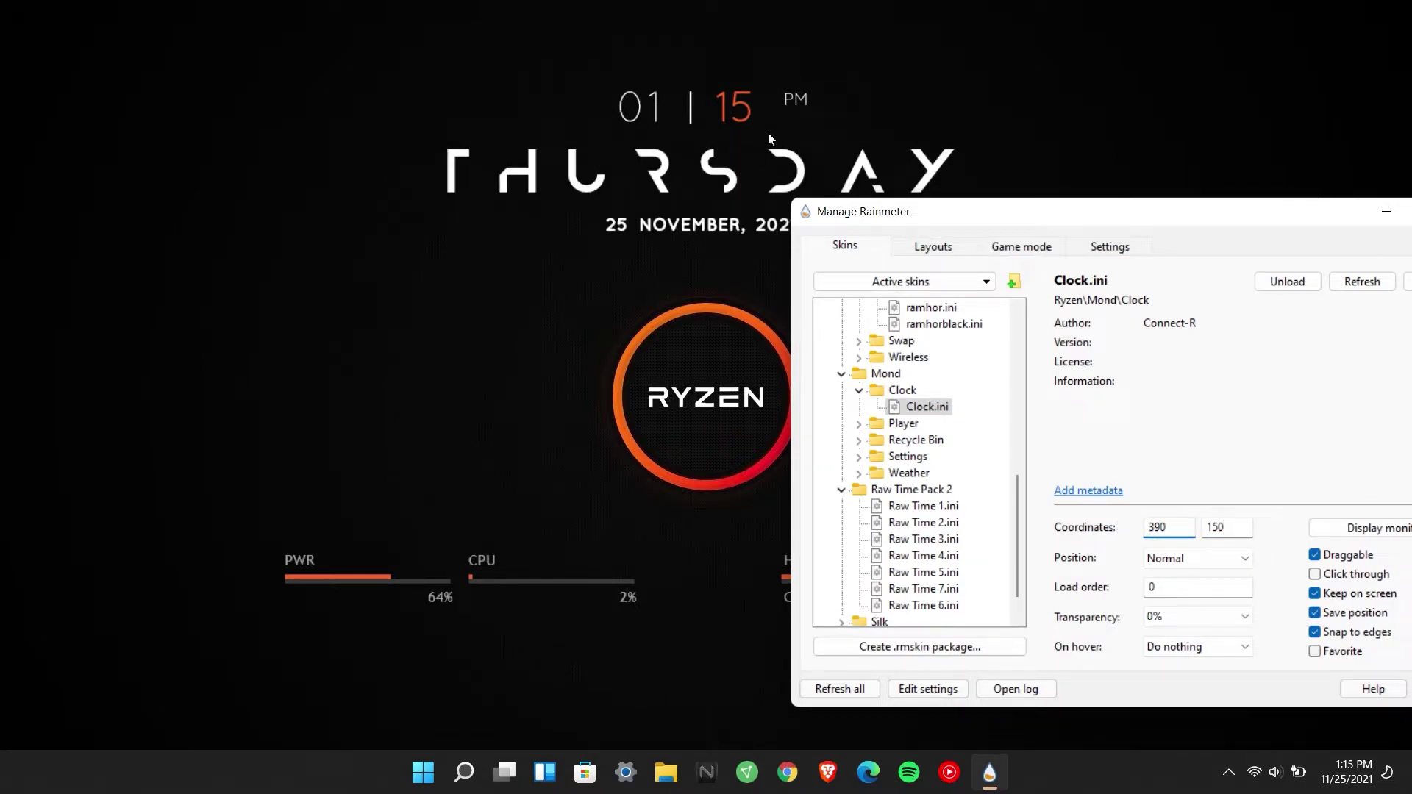
# Step: Turn off the Draggable option for the Clock.ini and Raw Time 1.ini skins
pyautogui.moveTo(1208, 232); pyautogui.dragTo(1049, 195)
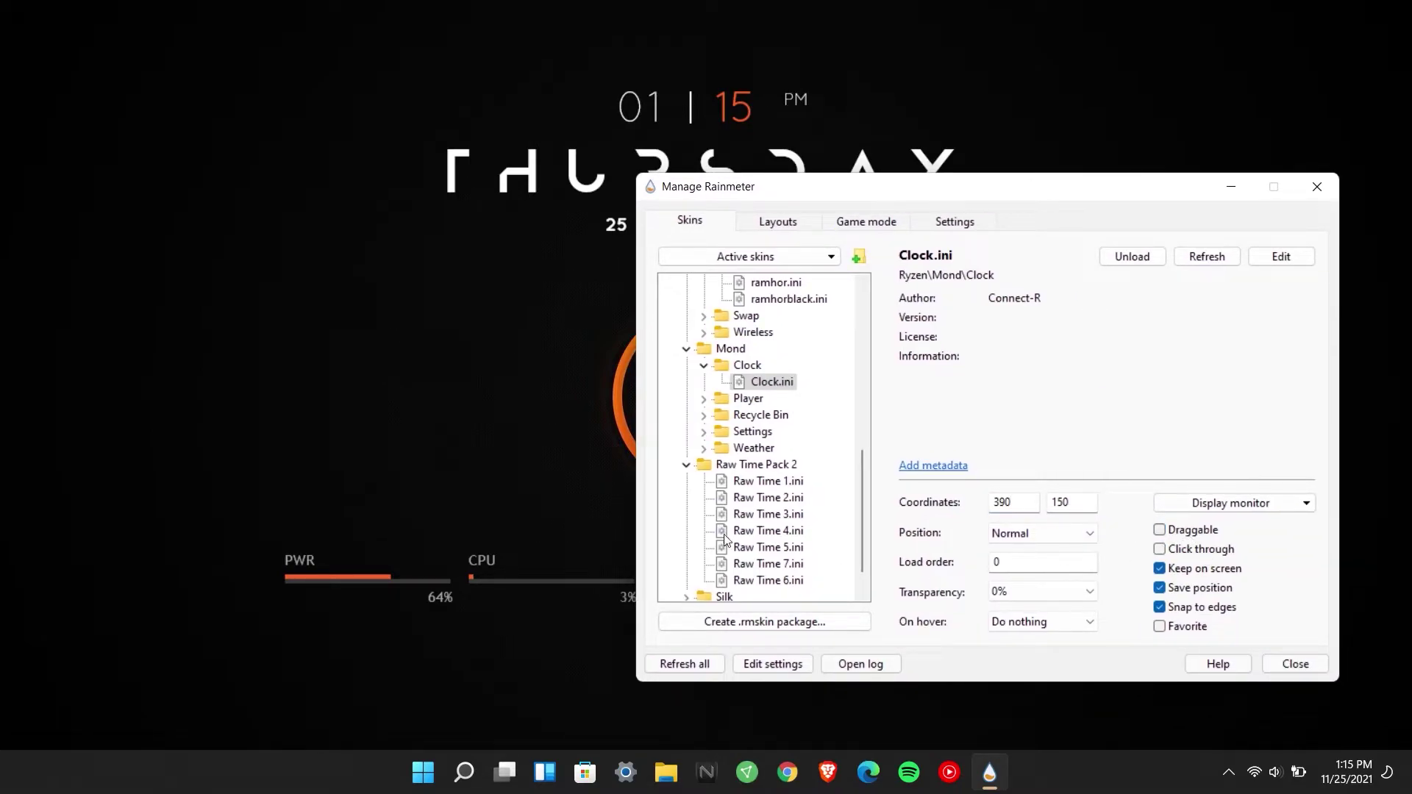
pyautogui.click(769, 486)
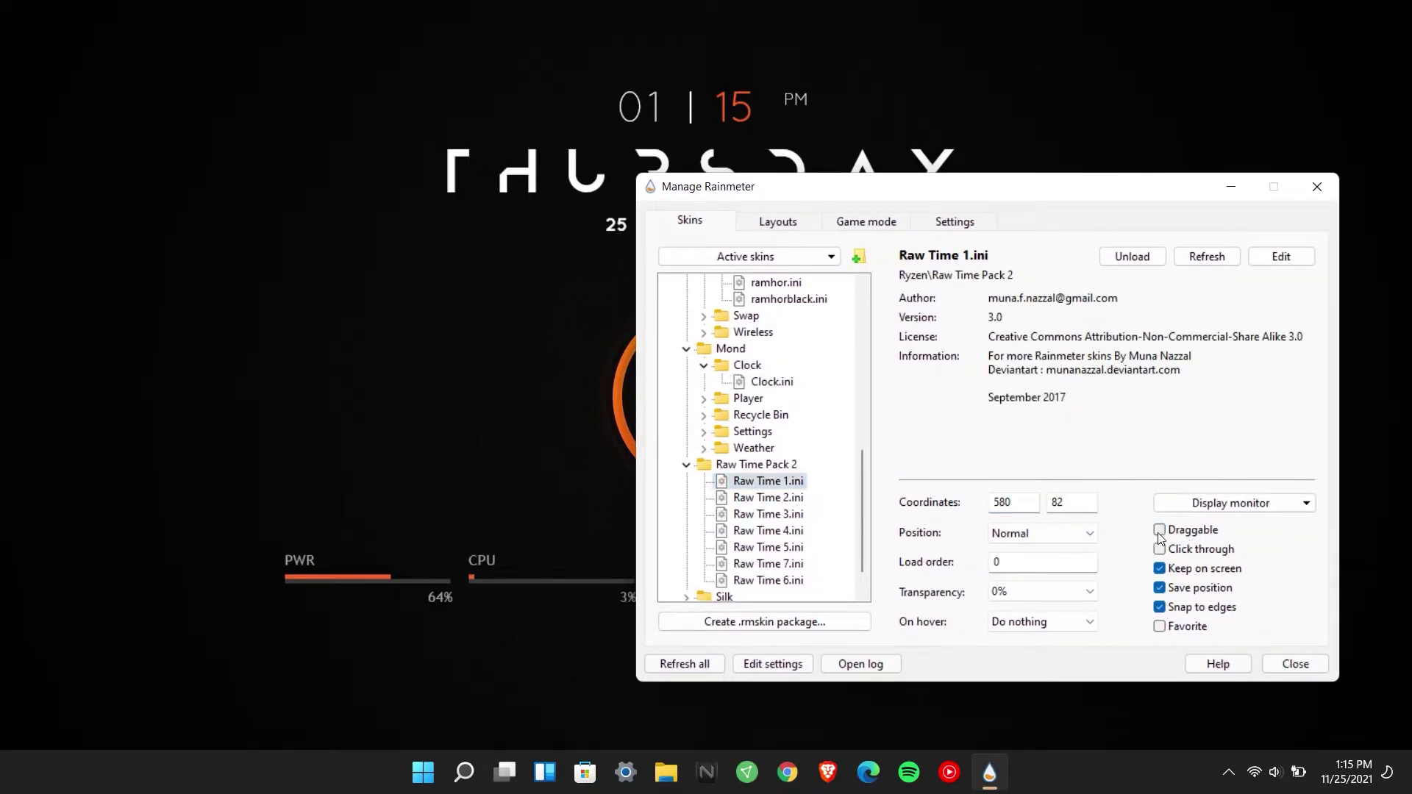
# Step: Turn off the Draggable option for the pwrhor.ini, HDDhor.ini and ramhor.ini meter skins
pyautogui.scroll(6, 755, 524)
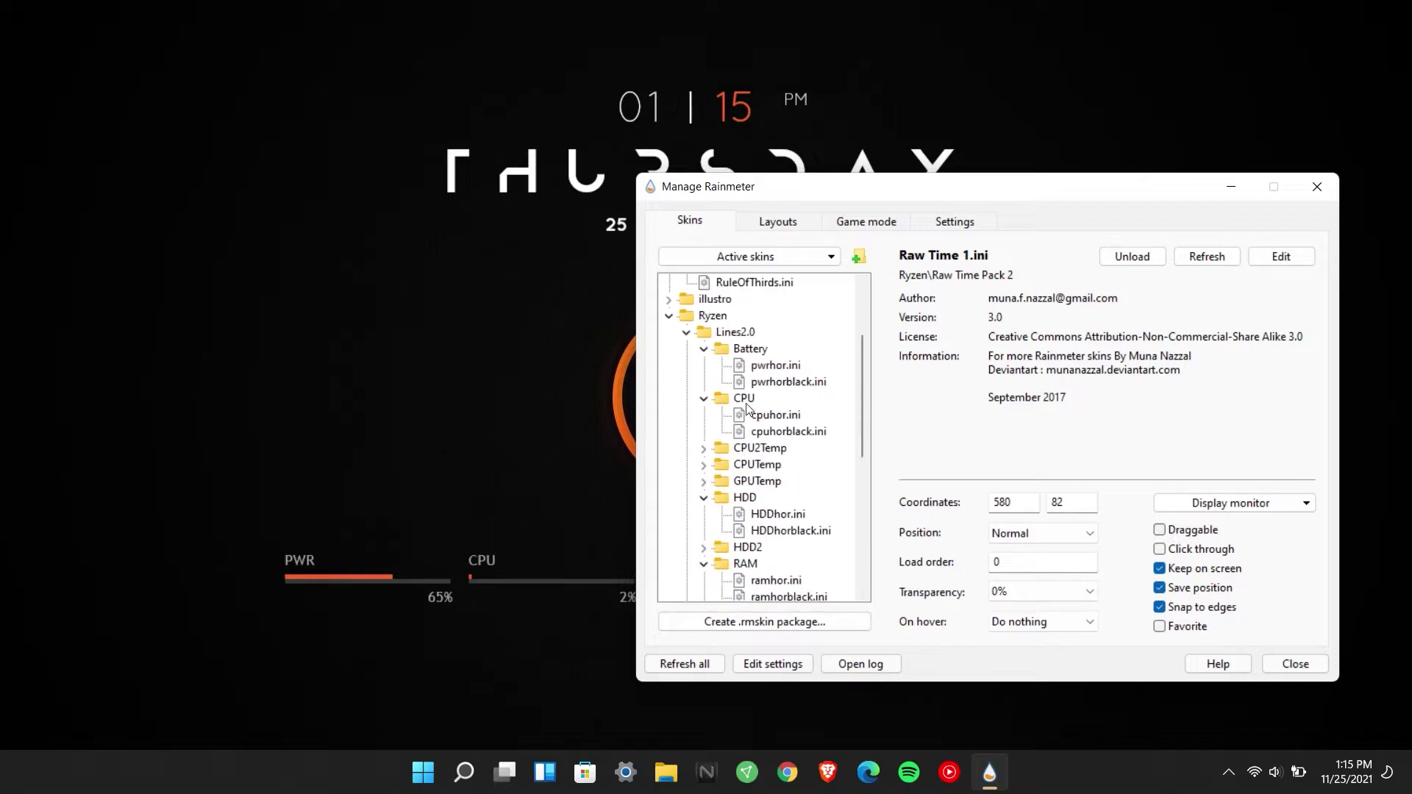
pyautogui.click(775, 367)
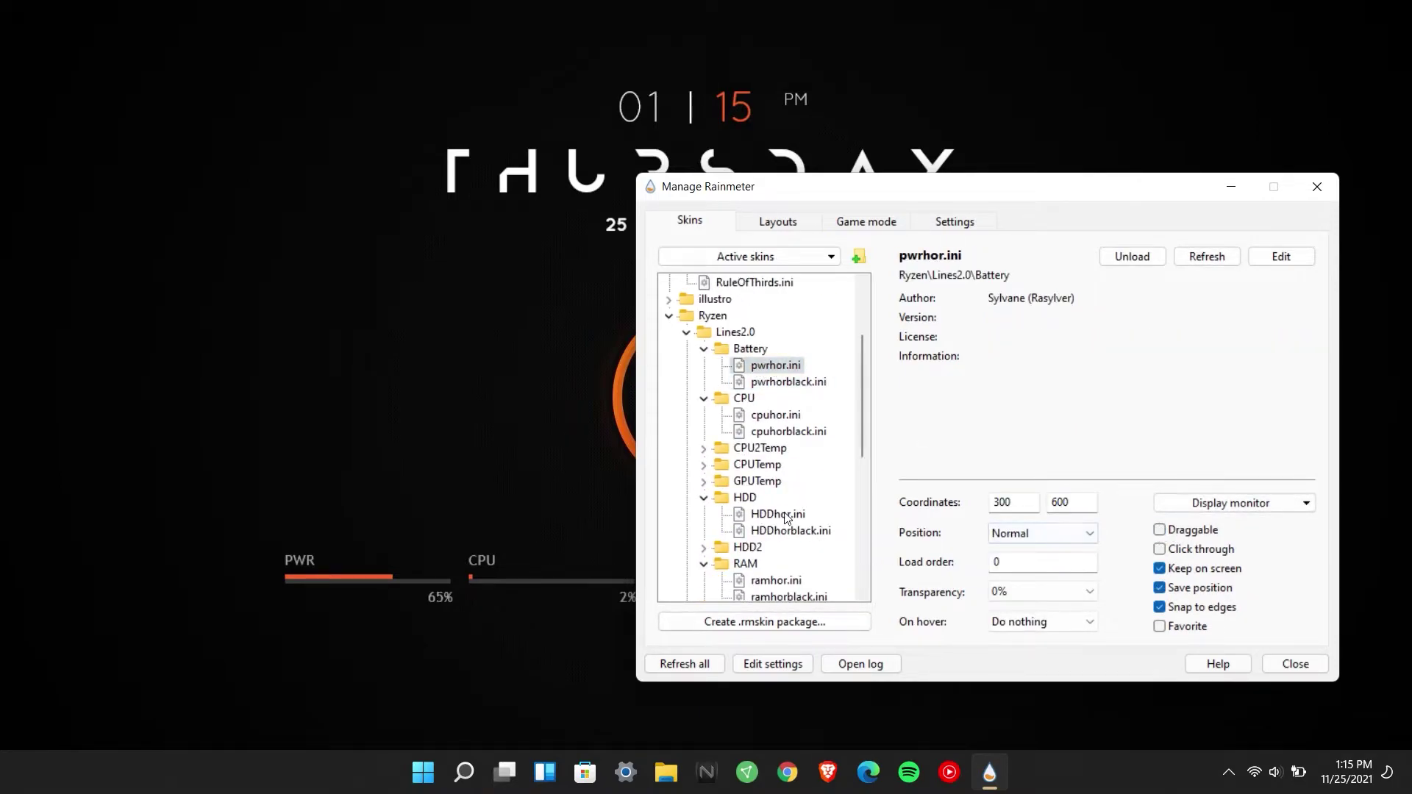
pyautogui.click(778, 514)
pyautogui.click(800, 582)
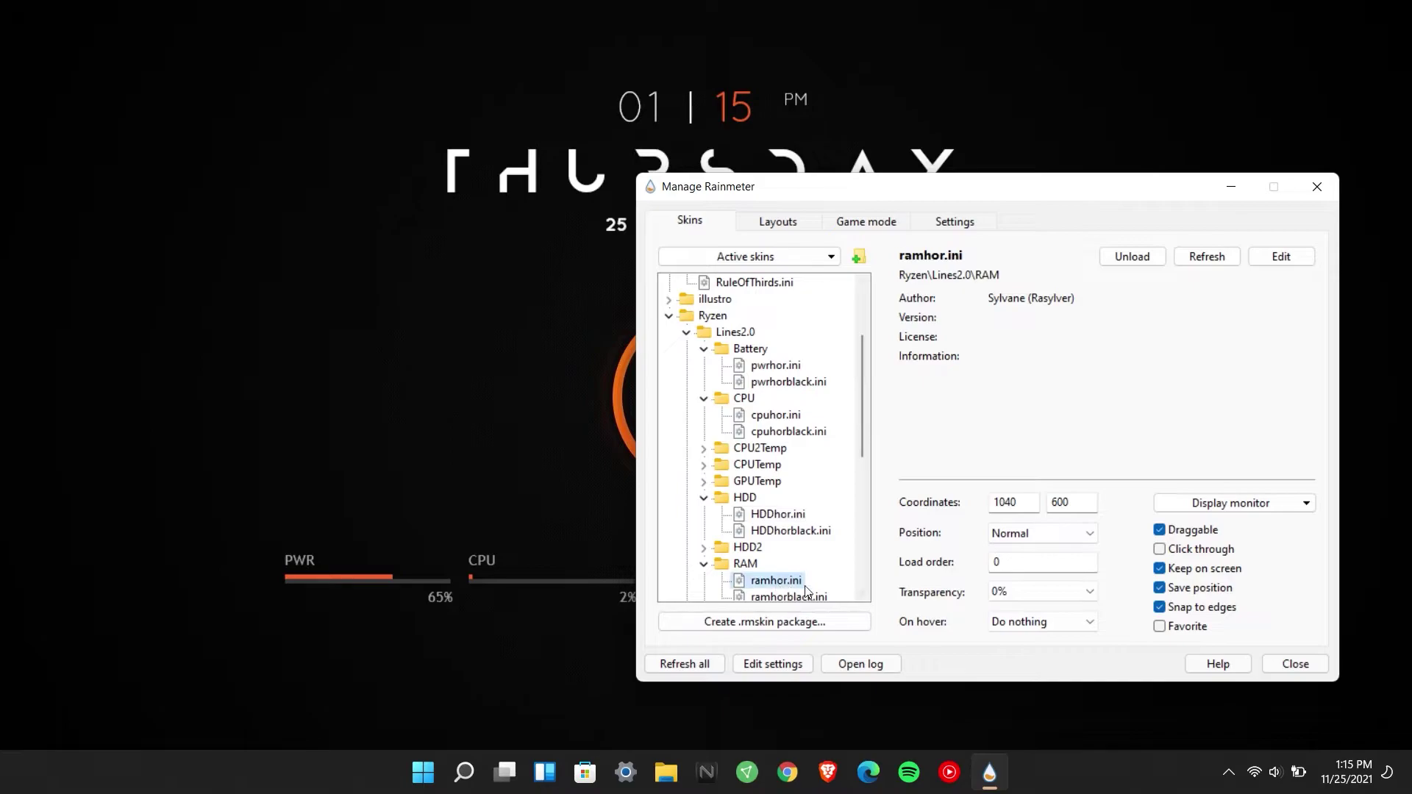
pyautogui.click(1192, 531)
pyautogui.scroll(-4, 770, 531)
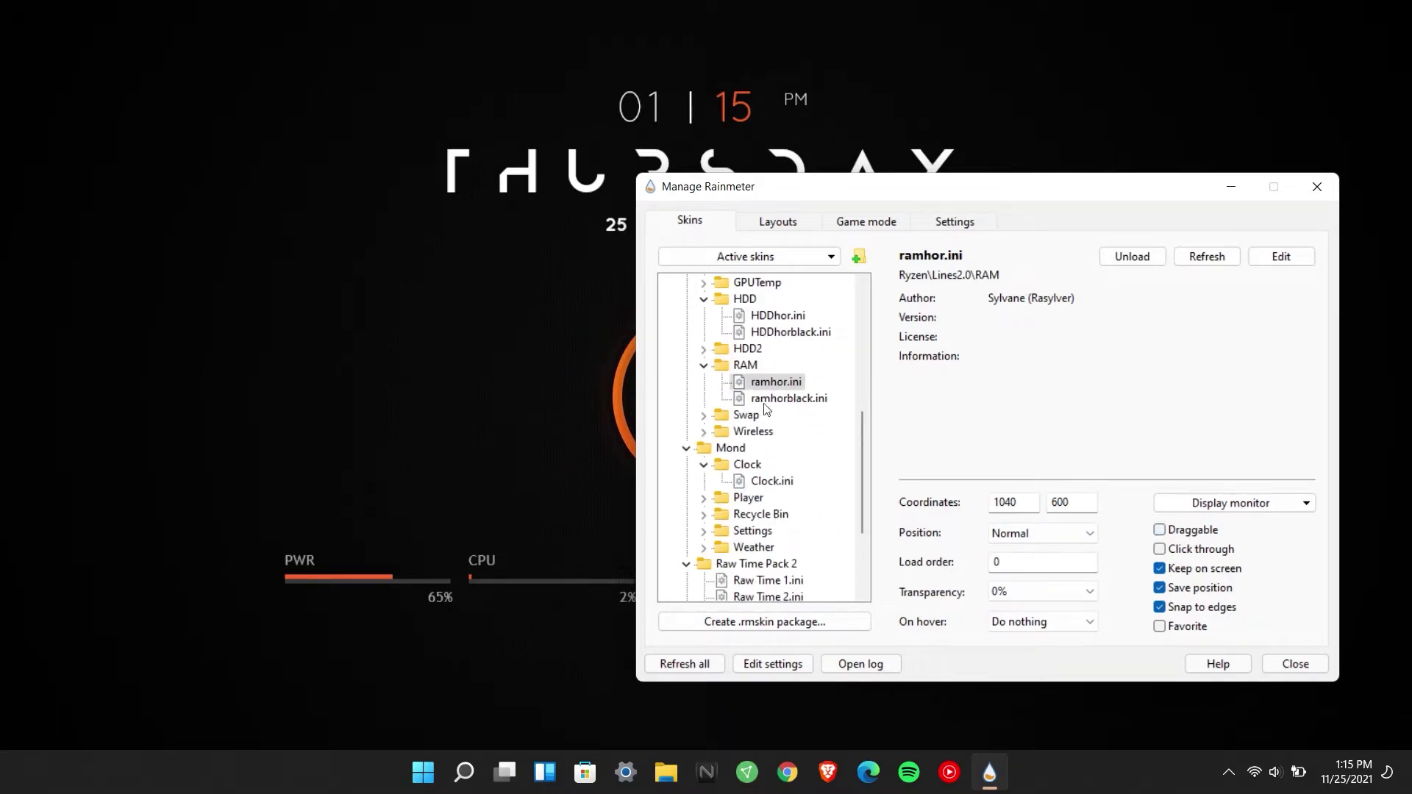
pyautogui.click(343, 575)
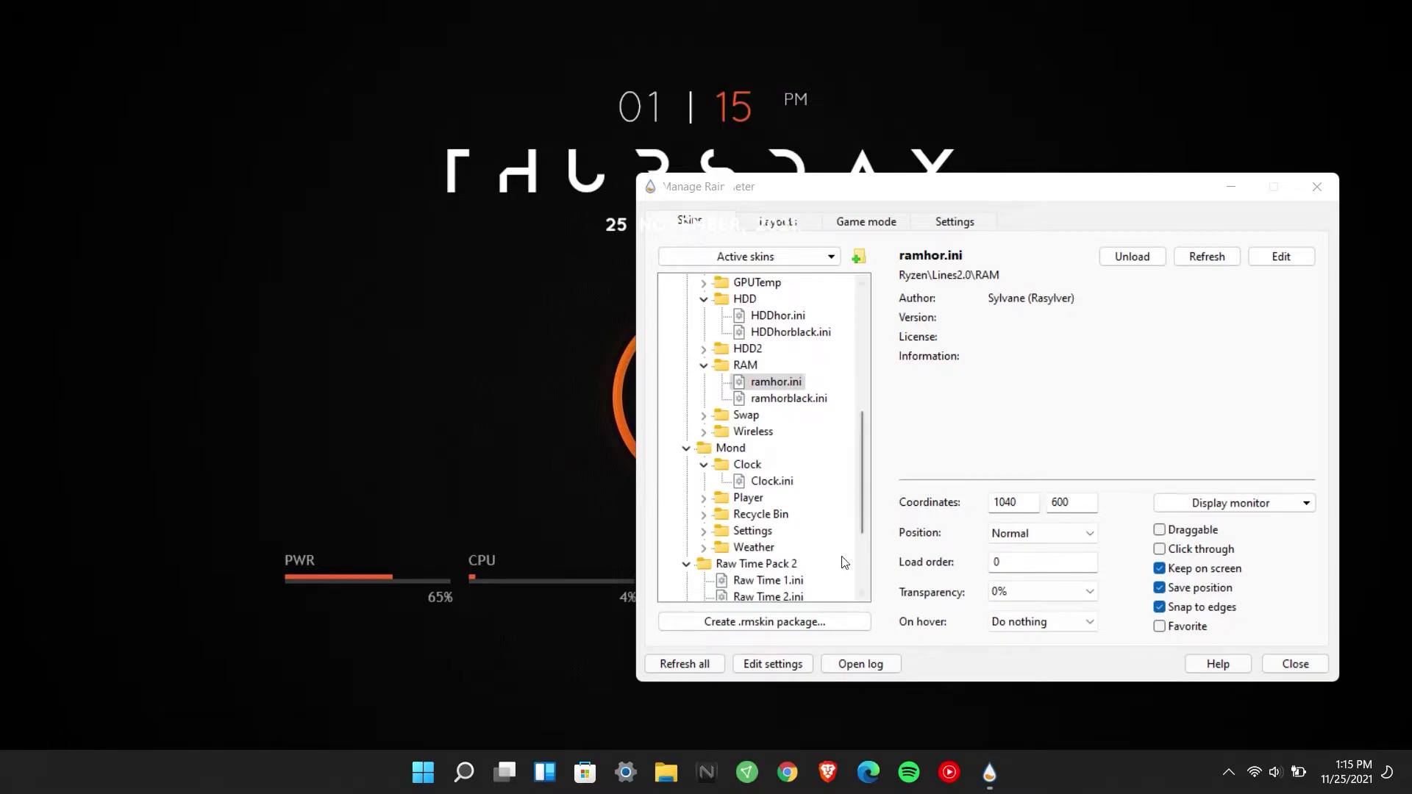
# Step: Load the bin.ini skin from the Silk folder and shift the skin manager aside to uncover the desktop
pyautogui.scroll(-3, 816, 574)
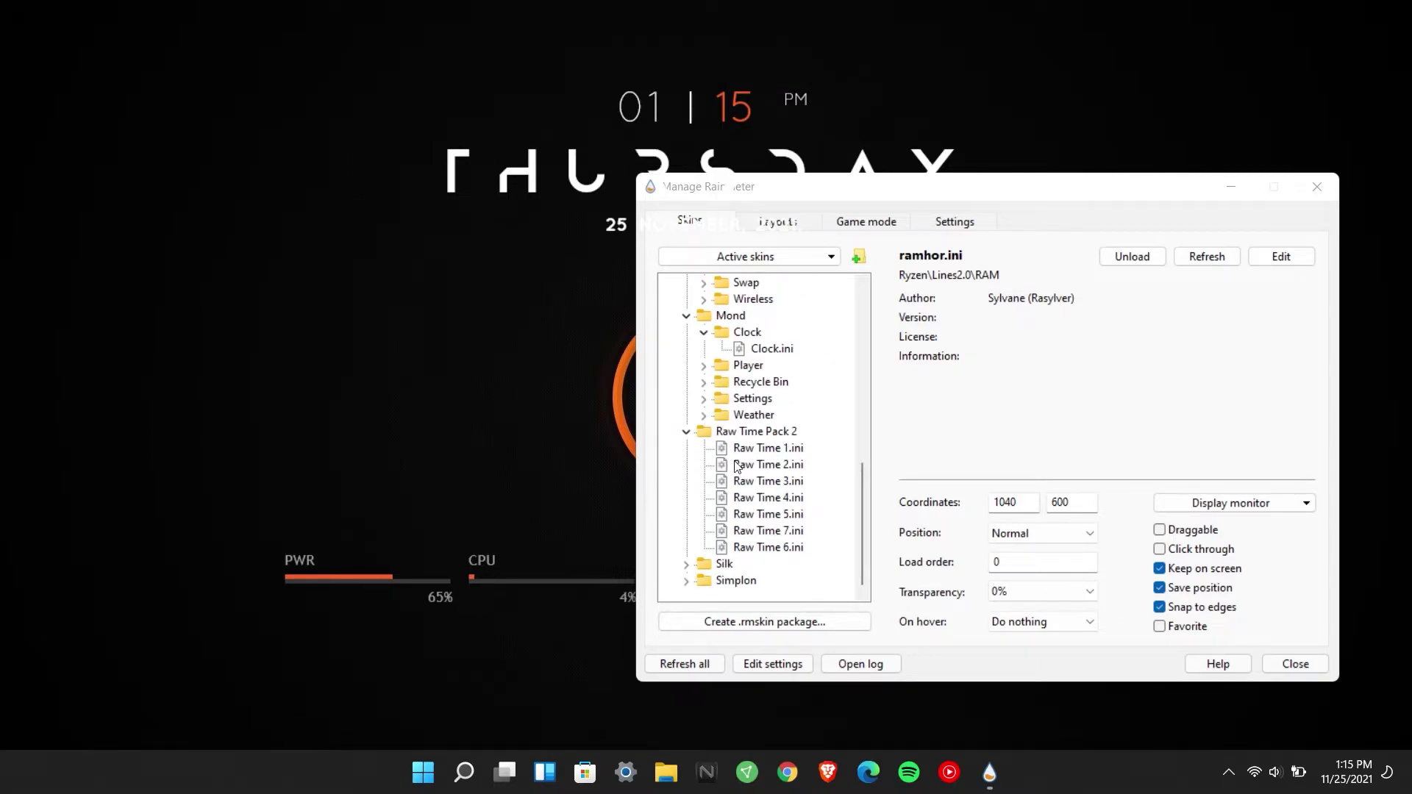
pyautogui.click(687, 565)
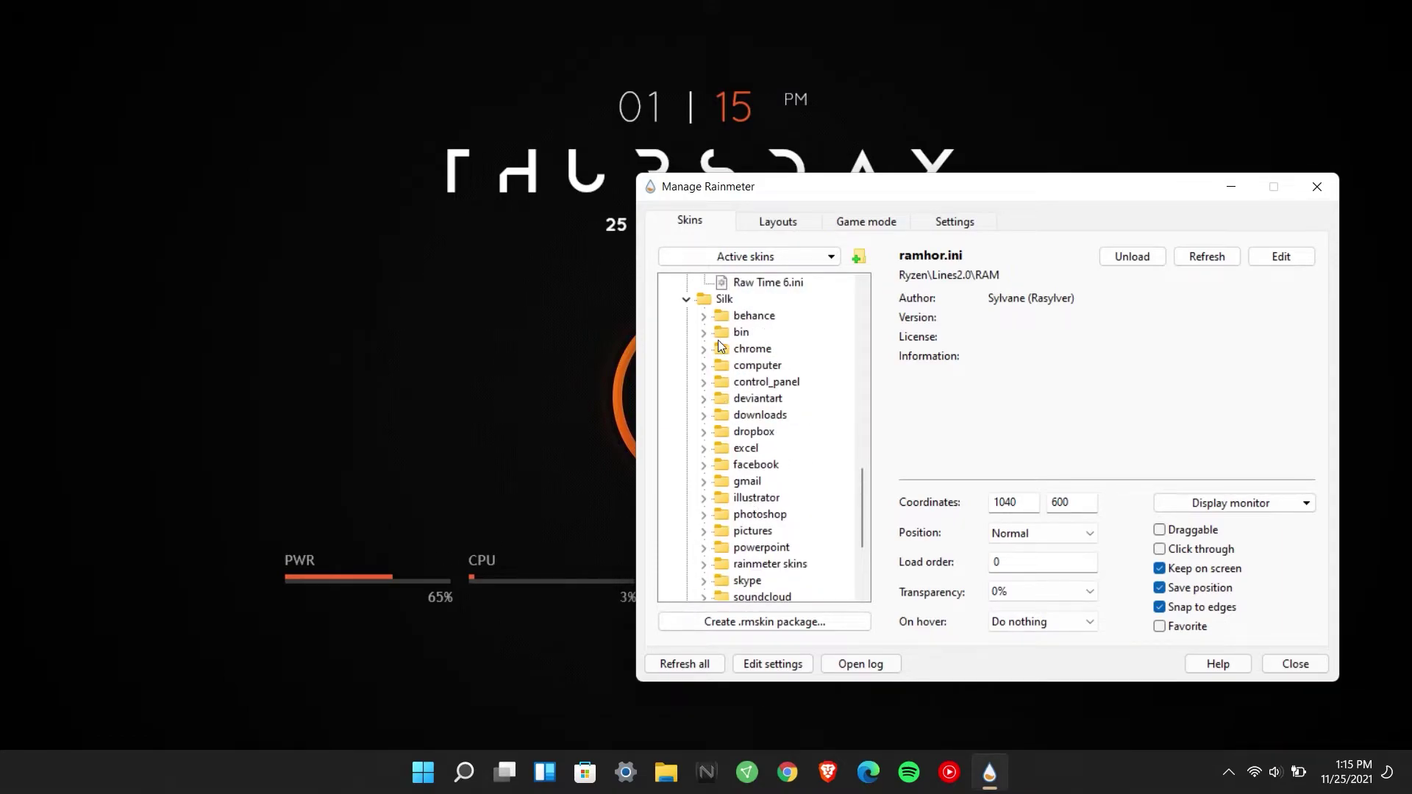
pyautogui.moveTo(839, 193); pyautogui.dragTo(989, 145)
pyautogui.click(859, 282)
pyautogui.click(921, 298)
pyautogui.click(1268, 211)
pyautogui.click(1287, 206)
pyautogui.click(921, 298)
pyautogui.click(1287, 206)
# Step: Set the coordinates of the bin.ini skin to 690, 590 to place it between the CPU and HDD meters
pyautogui.click(1226, 451)
pyautogui.write('590')
pyautogui.click(1170, 451)
pyautogui.write('1381')
pyautogui.press('BackSpace')
pyautogui.press('BackSpace')
pyautogui.press('BackSpace')
pyautogui.press('BackSpace')
pyautogui.write('690')
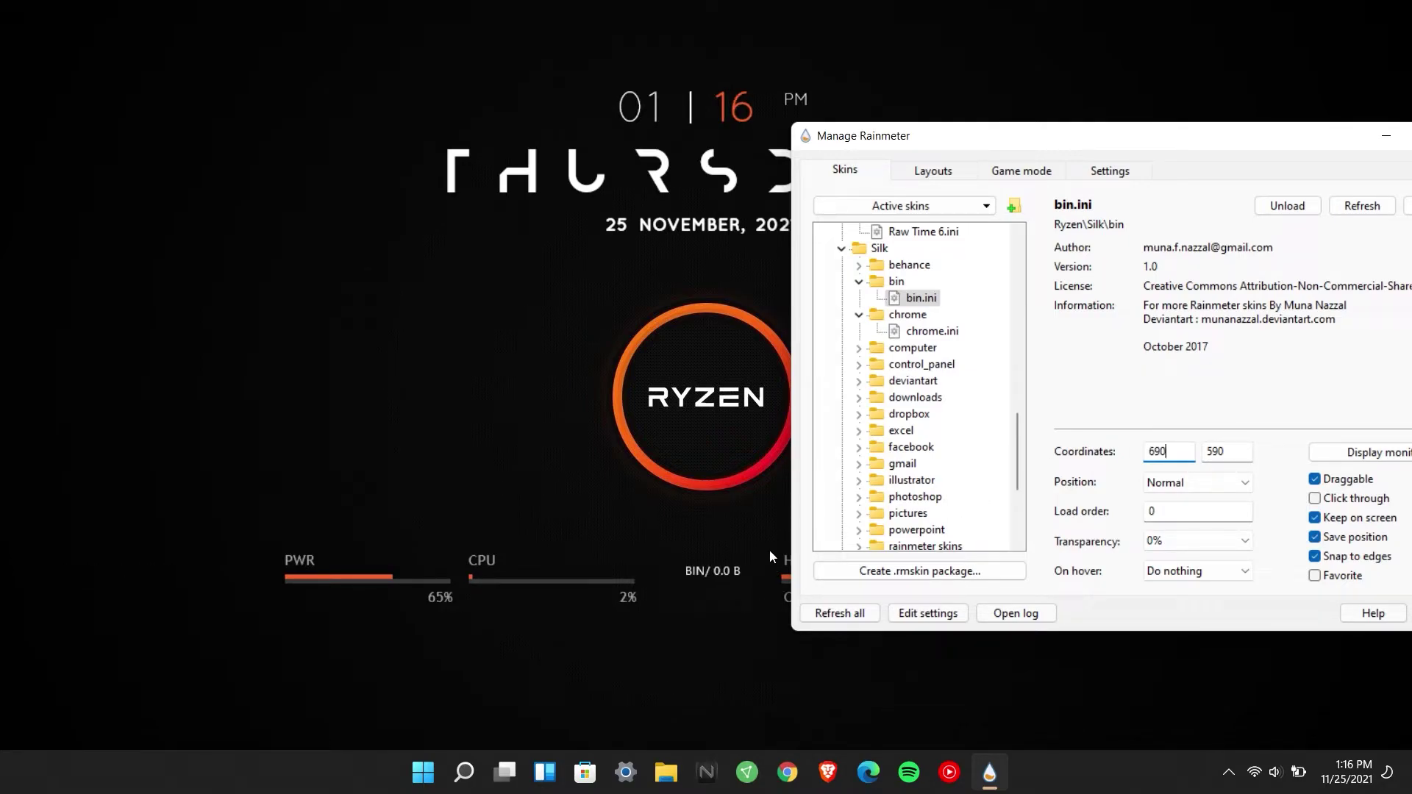
# Step: Load the Visualizer.ini skin from the Visualizer folder inside Simplon
pyautogui.scroll(-4, 936, 477)
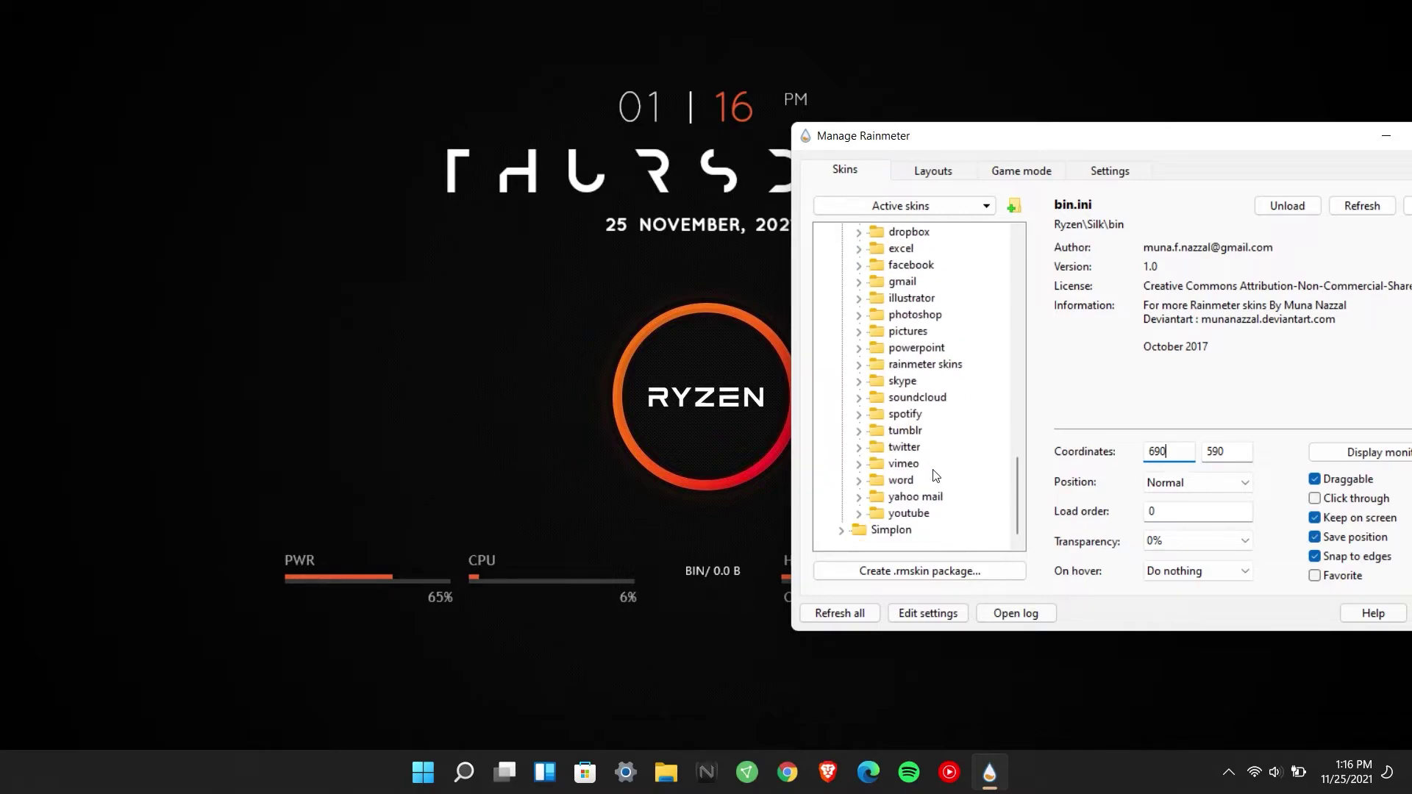
pyautogui.click(839, 531)
pyautogui.click(859, 513)
pyautogui.click(936, 529)
pyautogui.click(1311, 206)
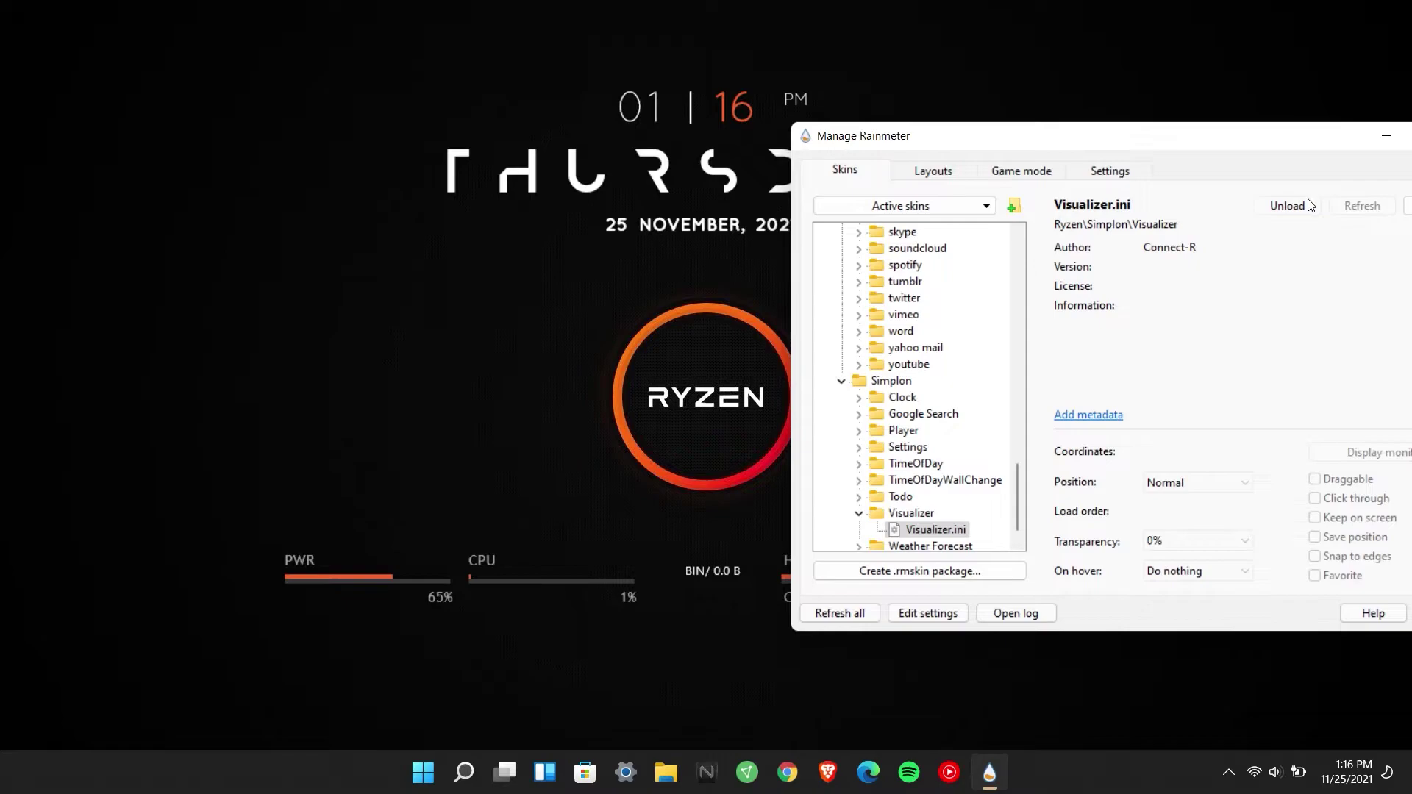
# Step: Place the Visualizer.ini skin centred just above the taskbar, at coordinates 407, 650
pyautogui.click(1152, 453)
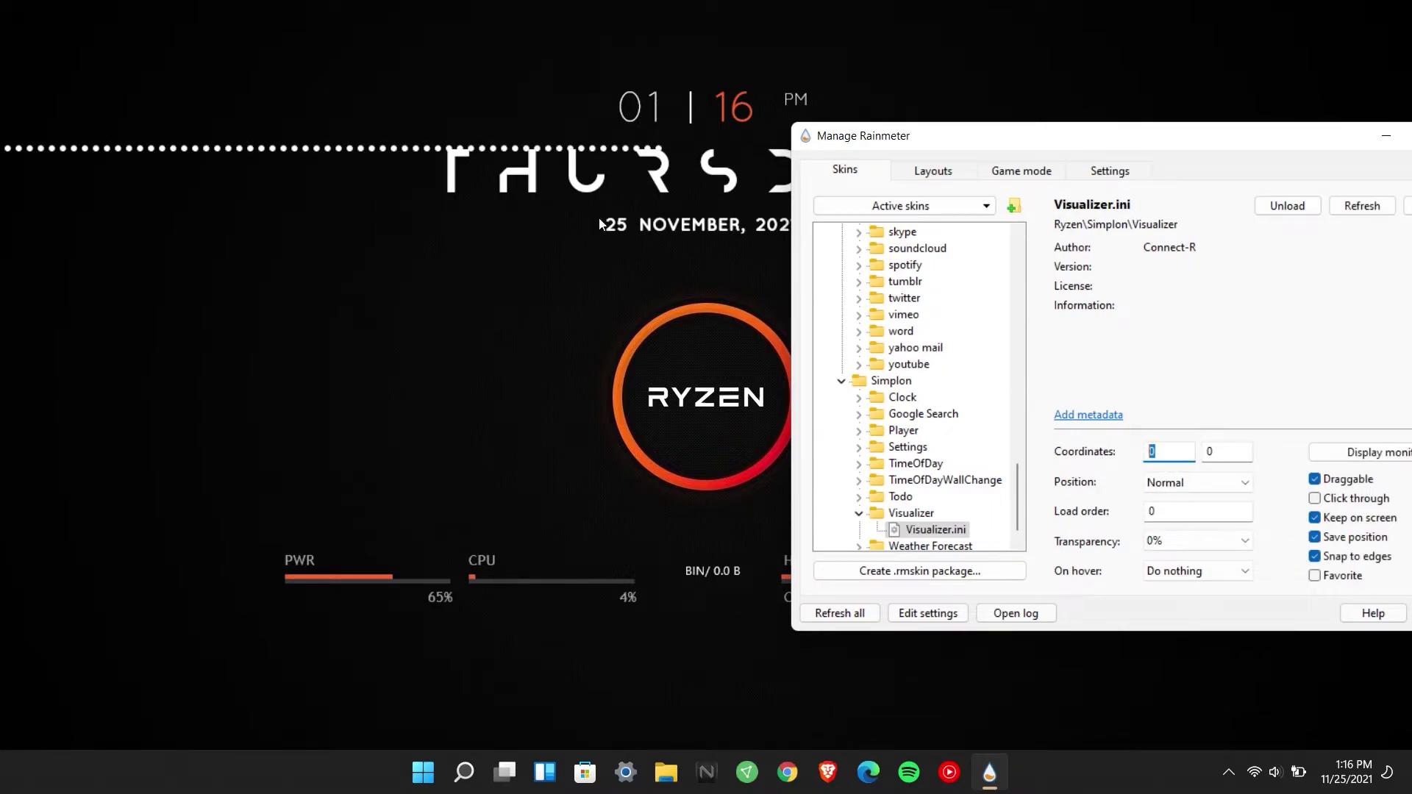
pyautogui.moveTo(323, 152); pyautogui.dragTo(705, 743)
pyautogui.click(1226, 453)
pyautogui.press('BackSpace')
pyautogui.write('0')
pyautogui.hotkey('shift', 'Tab')
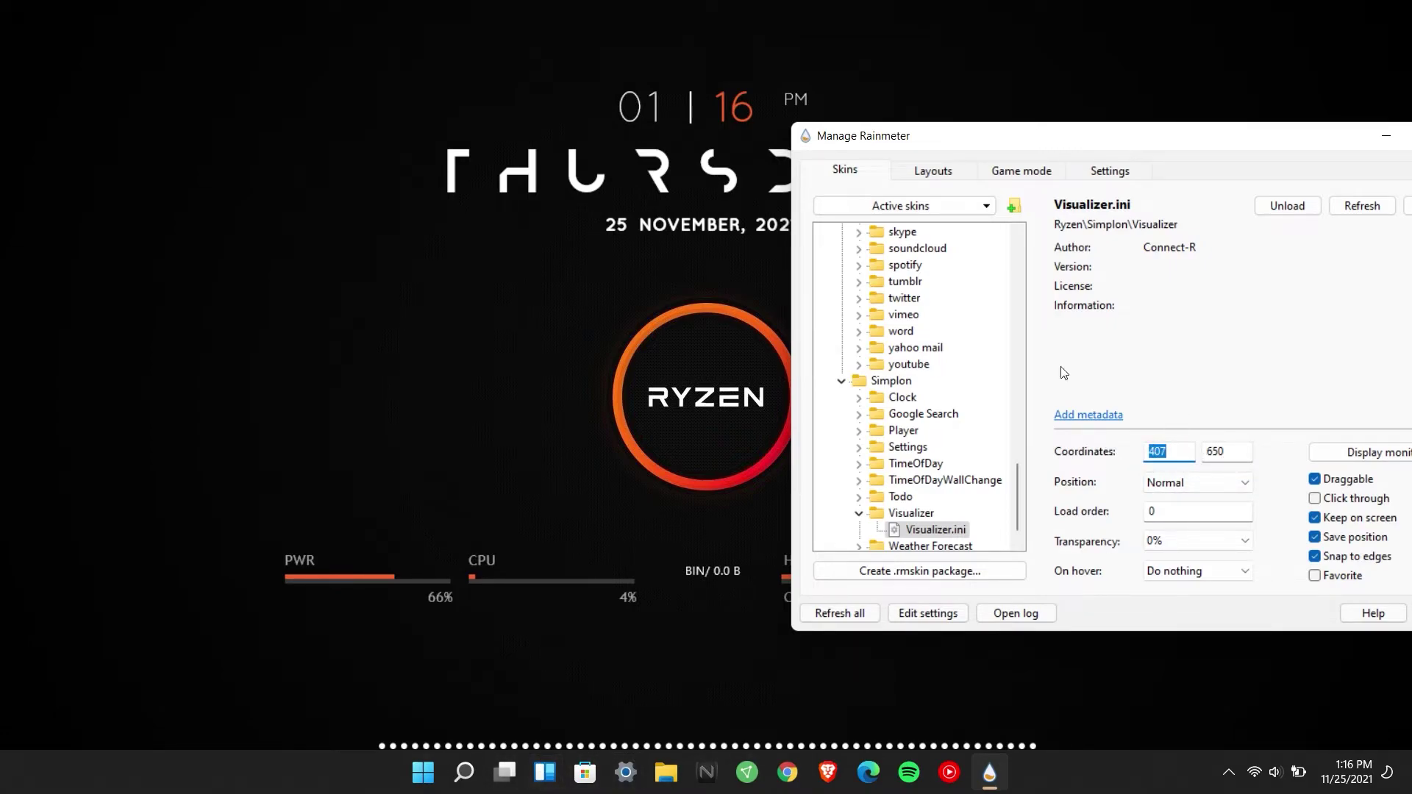
# Step: Turn off the Draggable option for the Visualizer.ini skin and bring up the settings of the bin.ini skin
pyautogui.click(1330, 482)
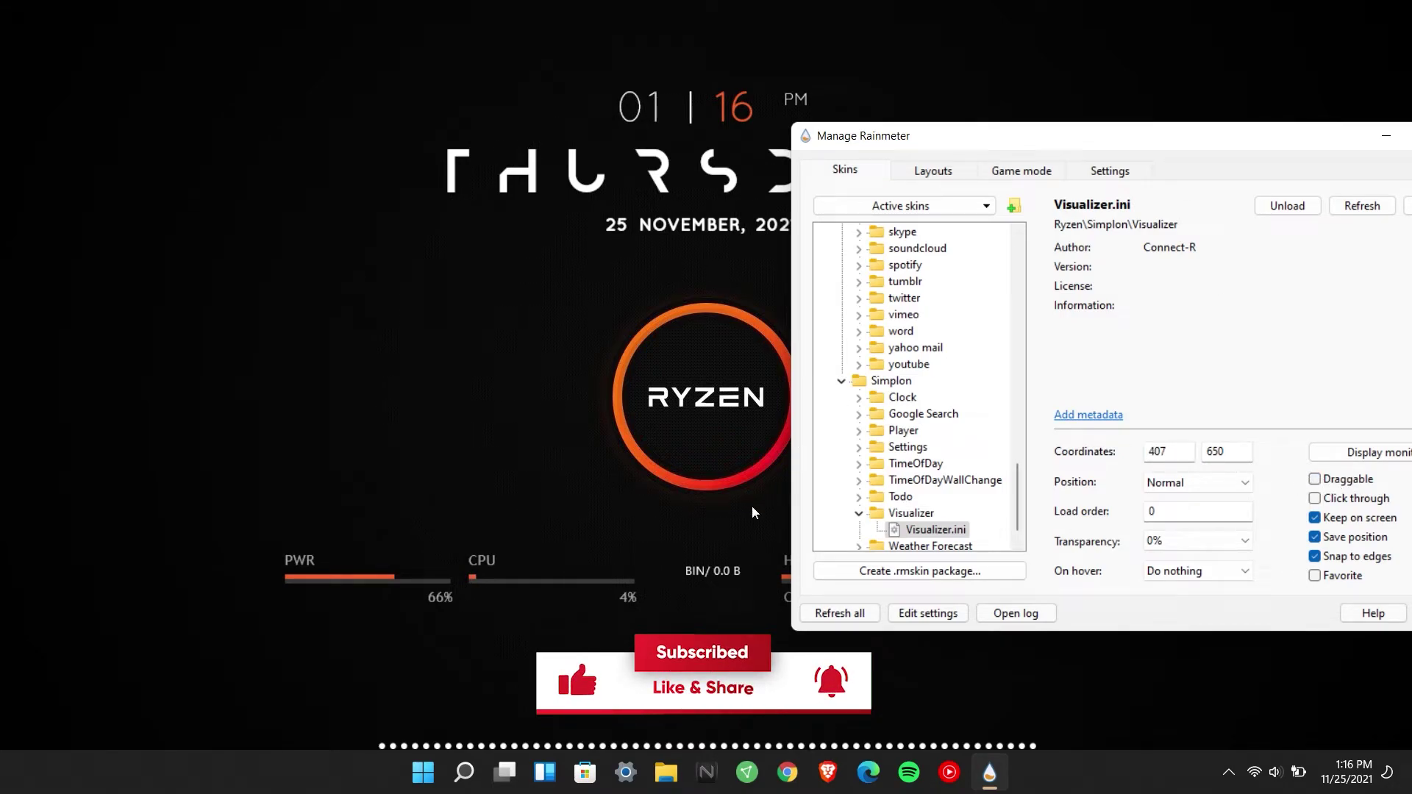
pyautogui.scroll(6, 912, 331)
pyautogui.click(912, 262)
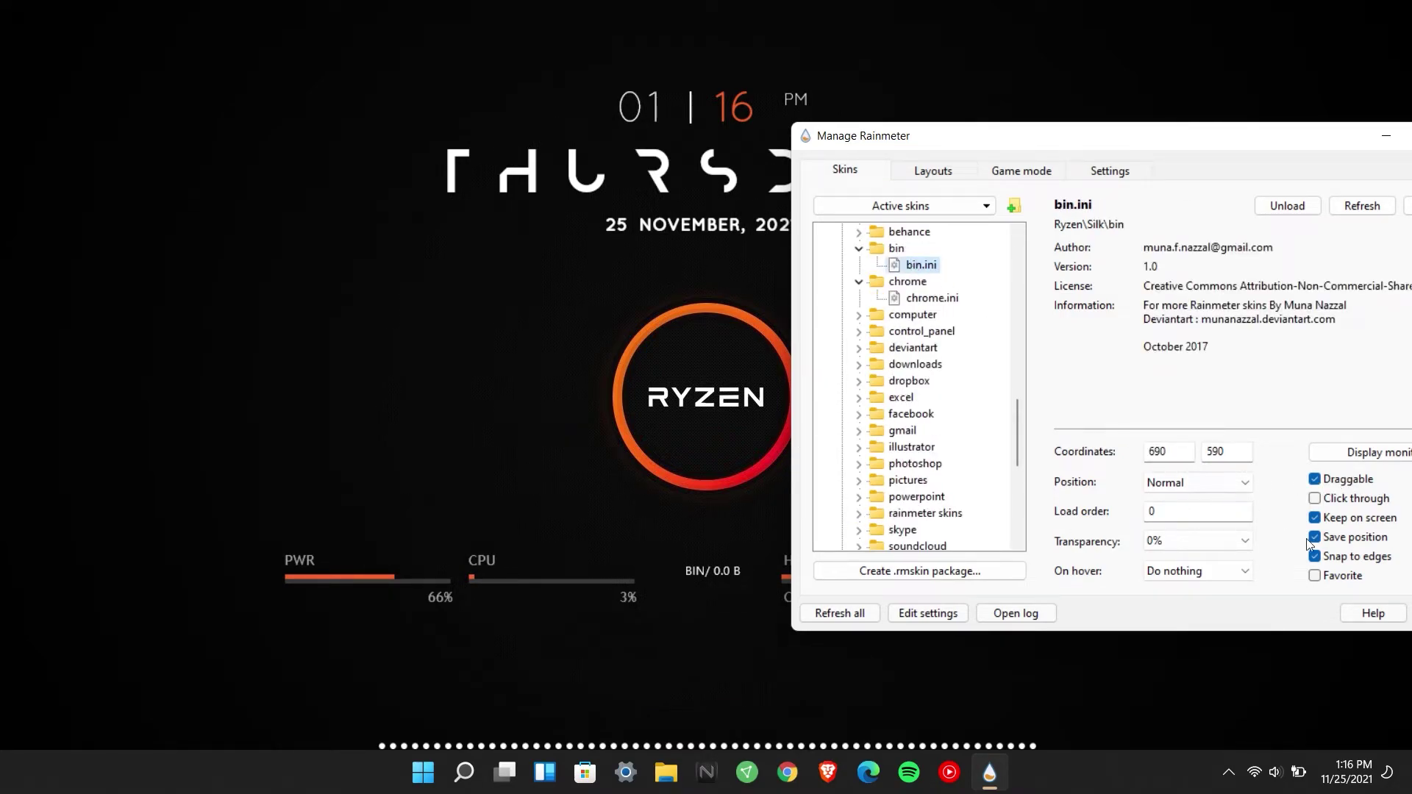
# Step: Close the Rainmeter skin manager and refresh the desktop
pyautogui.moveTo(1020, 154); pyautogui.dragTo(395, 281)
pyautogui.click(836, 263)
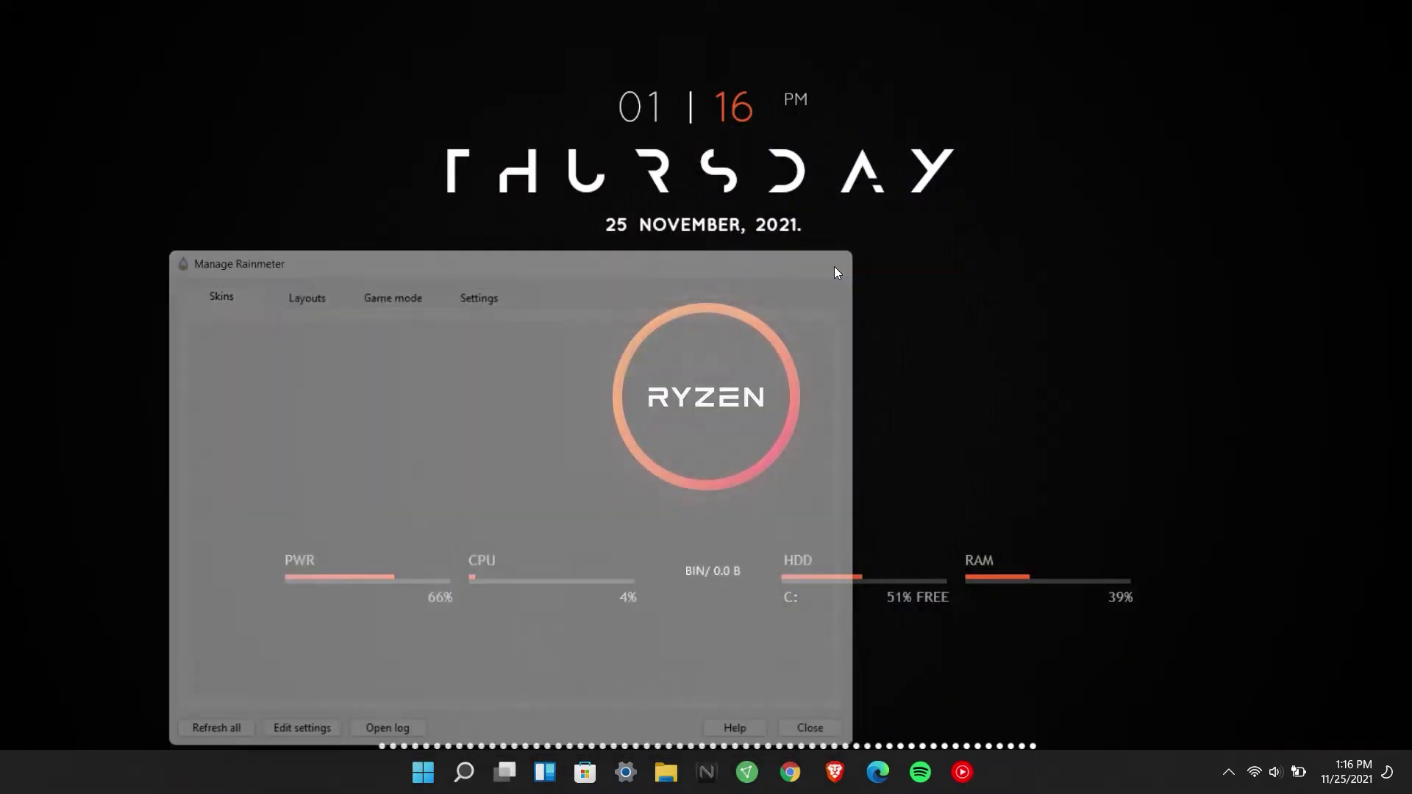
pyautogui.rightClick(349, 162)
pyautogui.click(394, 239)
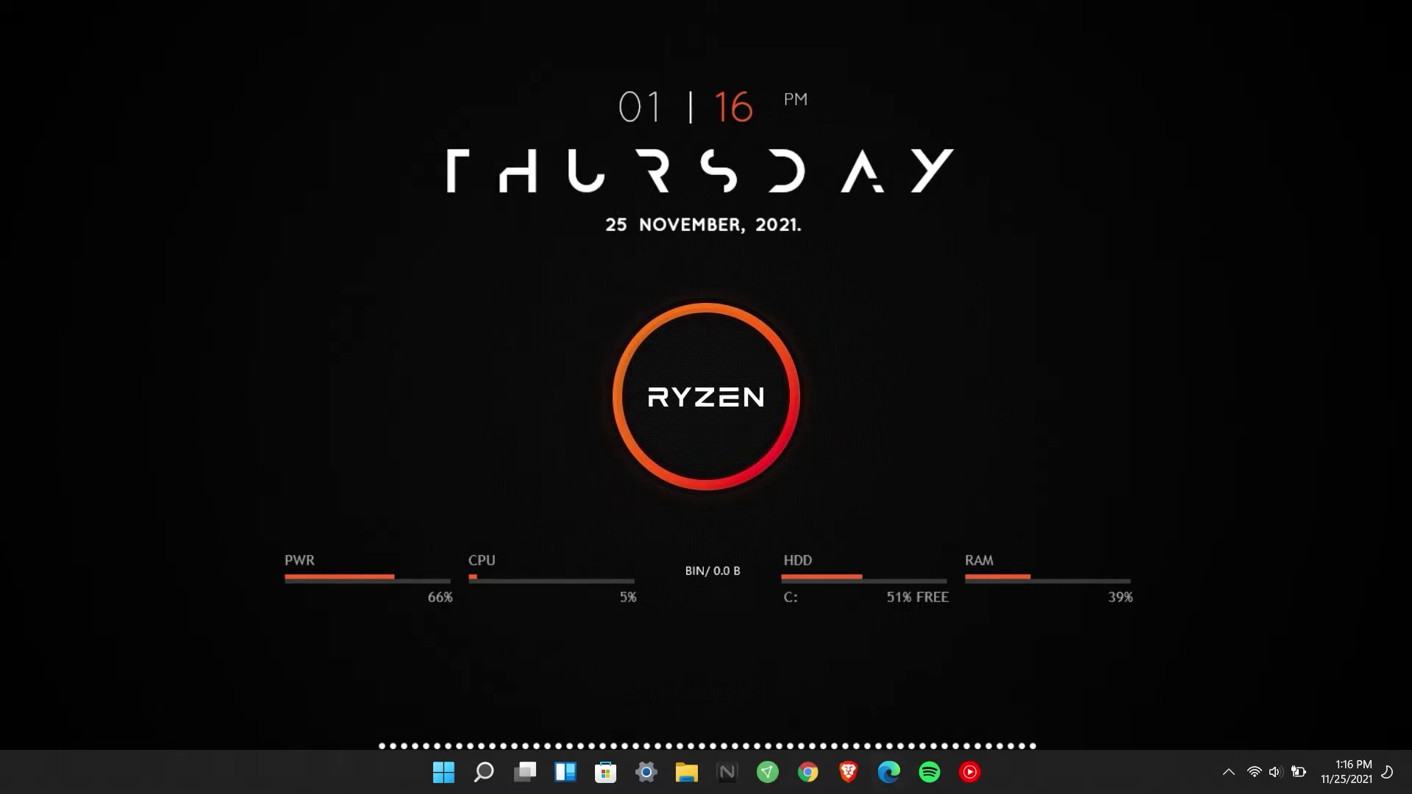
# Step: Open the visualizer skin's configuration file for editing and locate its Color variable
pyautogui.rightClick(701, 747)
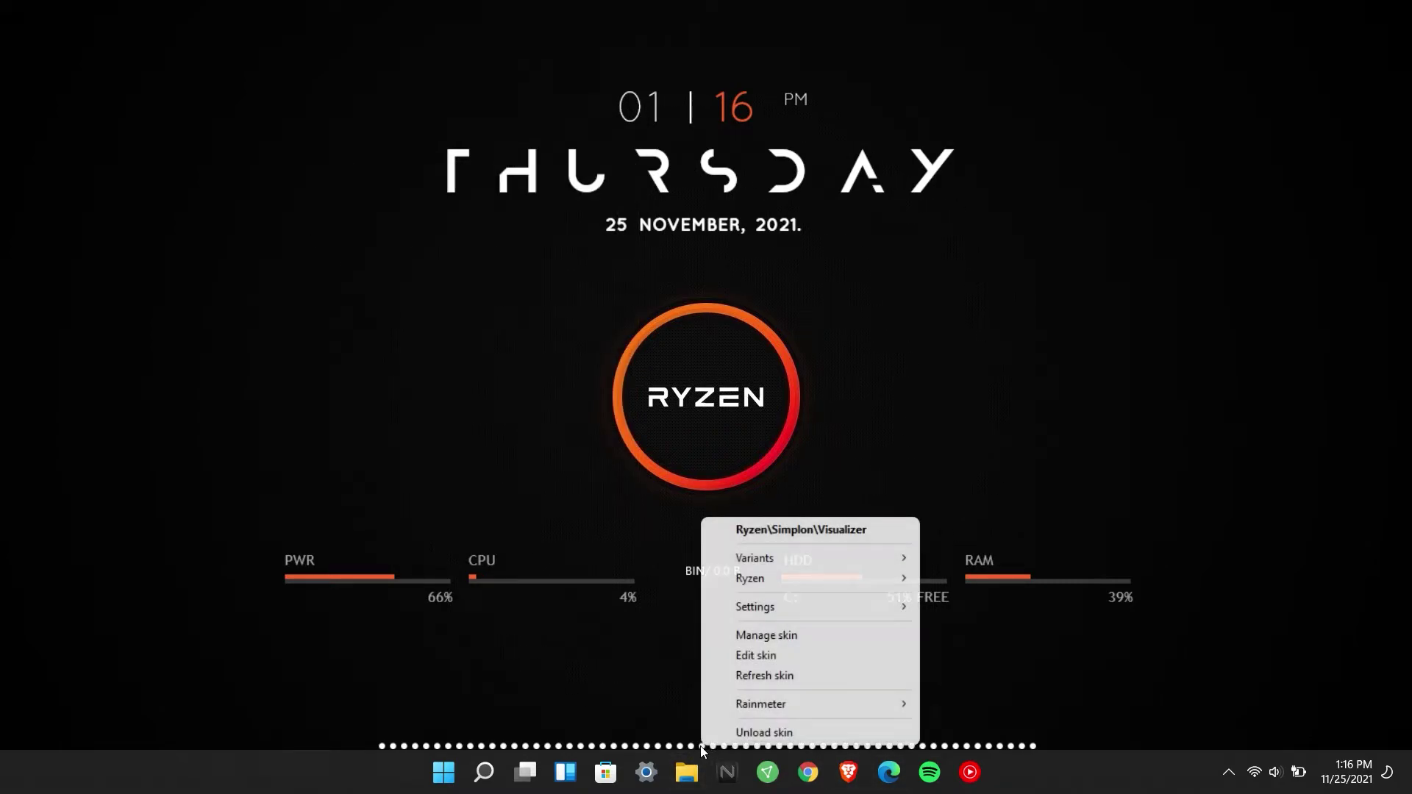
pyautogui.click(752, 662)
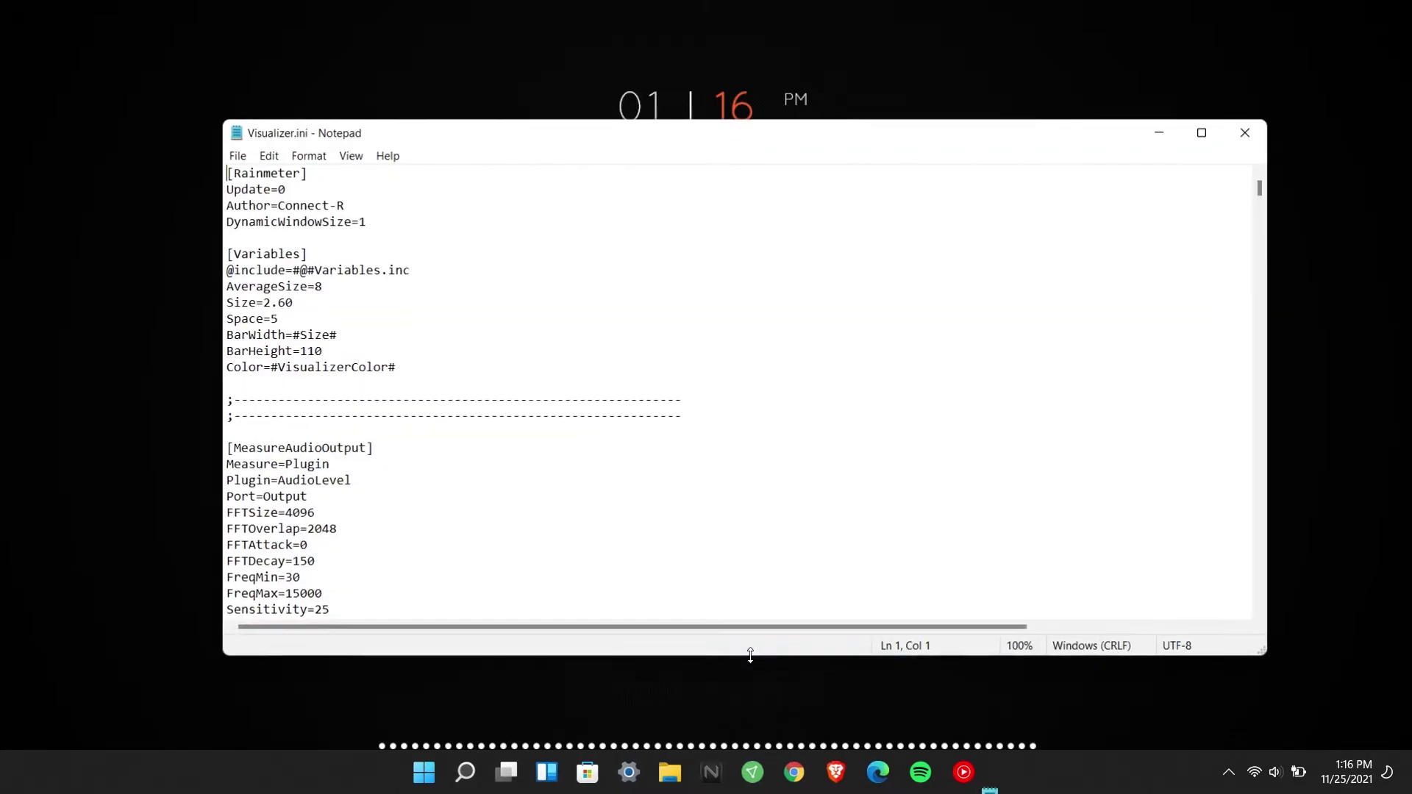
pyautogui.moveTo(343, 125); pyautogui.dragTo(801, 125)
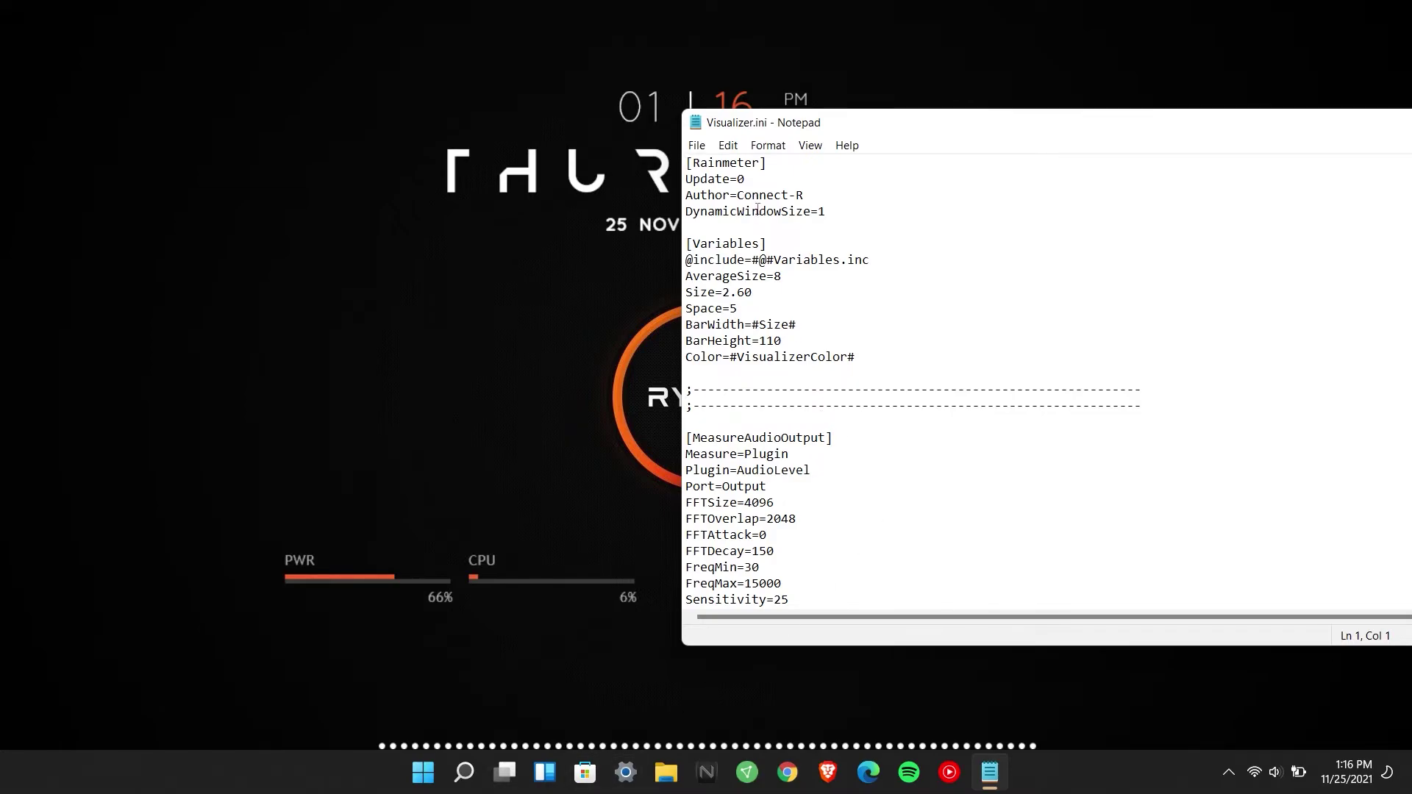
pyautogui.scroll(-5, 757, 210)
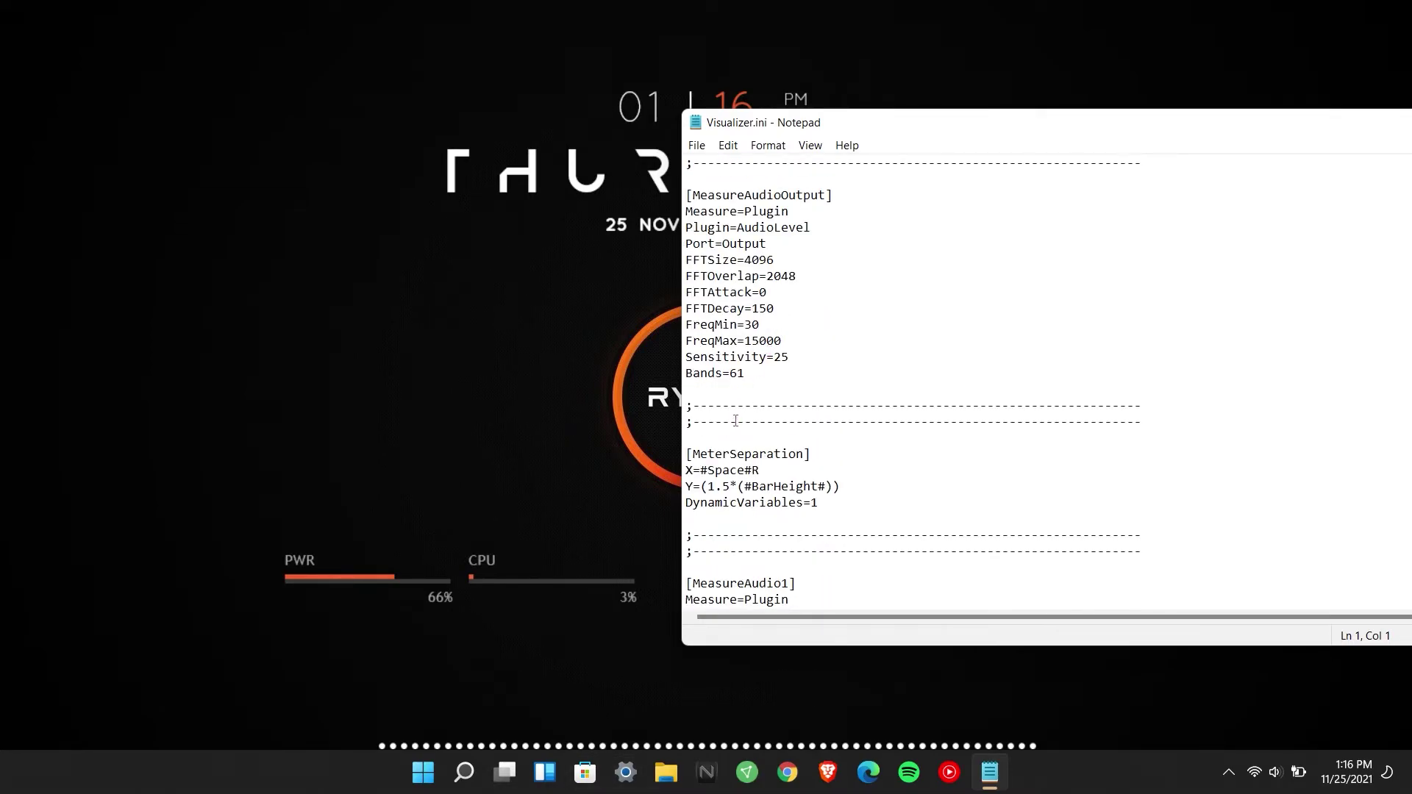
pyautogui.scroll(-3, 761, 500)
pyautogui.scroll(7, 751, 396)
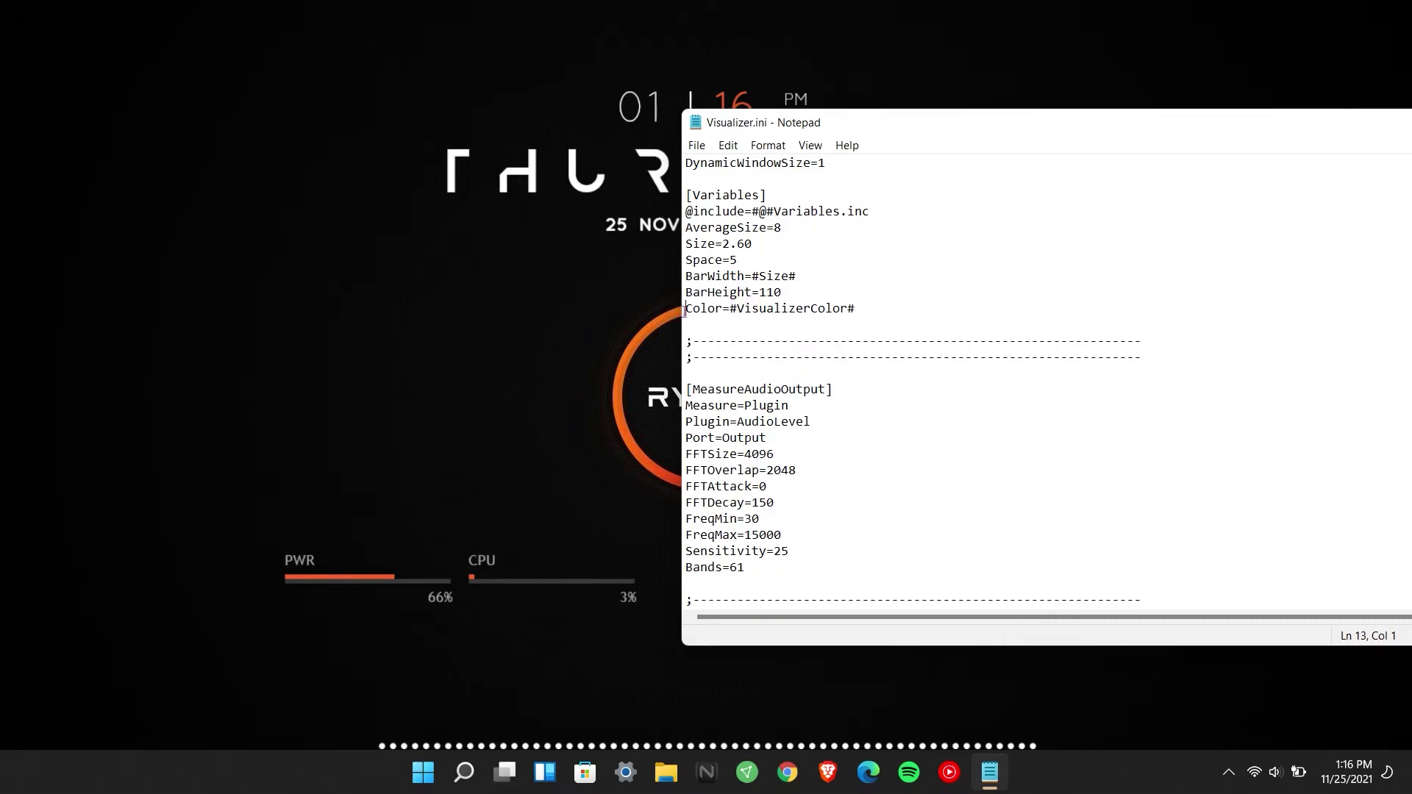
# Step: Replace the Color value in the Variables section of Visualizer.ini with the copied colour 245,98,44,255
pyautogui.click(707, 309)
pyautogui.moveTo(727, 309); pyautogui.dragTo(959, 312)
pyautogui.press('super+v')
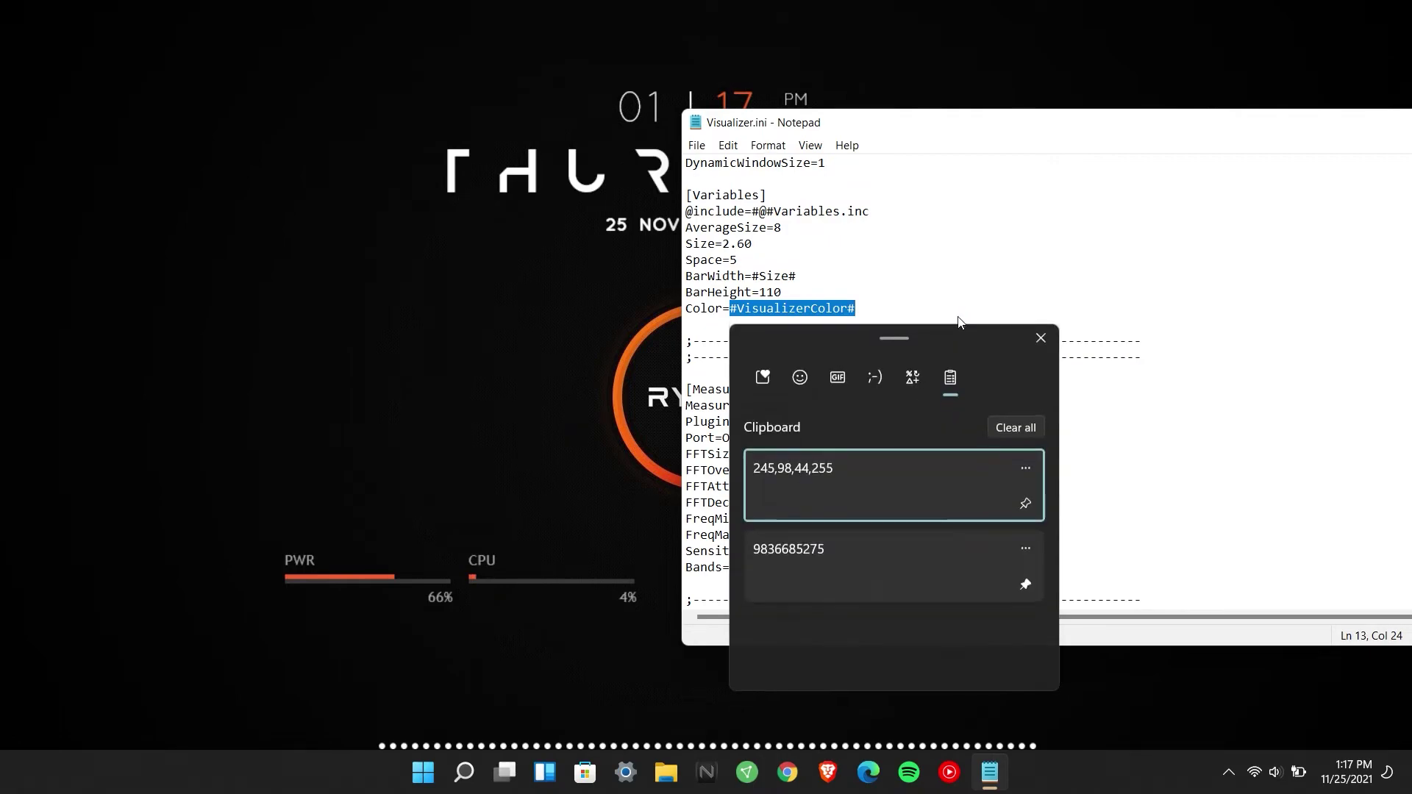
pyautogui.click(885, 472)
pyautogui.moveTo(727, 313)
pyautogui.mouseDown()
pyautogui.moveTo(853, 312)
pyautogui.moveTo(730, 309)
pyautogui.mouseUp()
pyautogui.press('super+c')
pyautogui.click(831, 309)
pyautogui.click(730, 309)
pyautogui.click(844, 309)
pyautogui.click(737, 309)
# Step: Save and close Visualizer.ini, and refresh the visualizer skin to apply the new colour
pyautogui.click(696, 145)
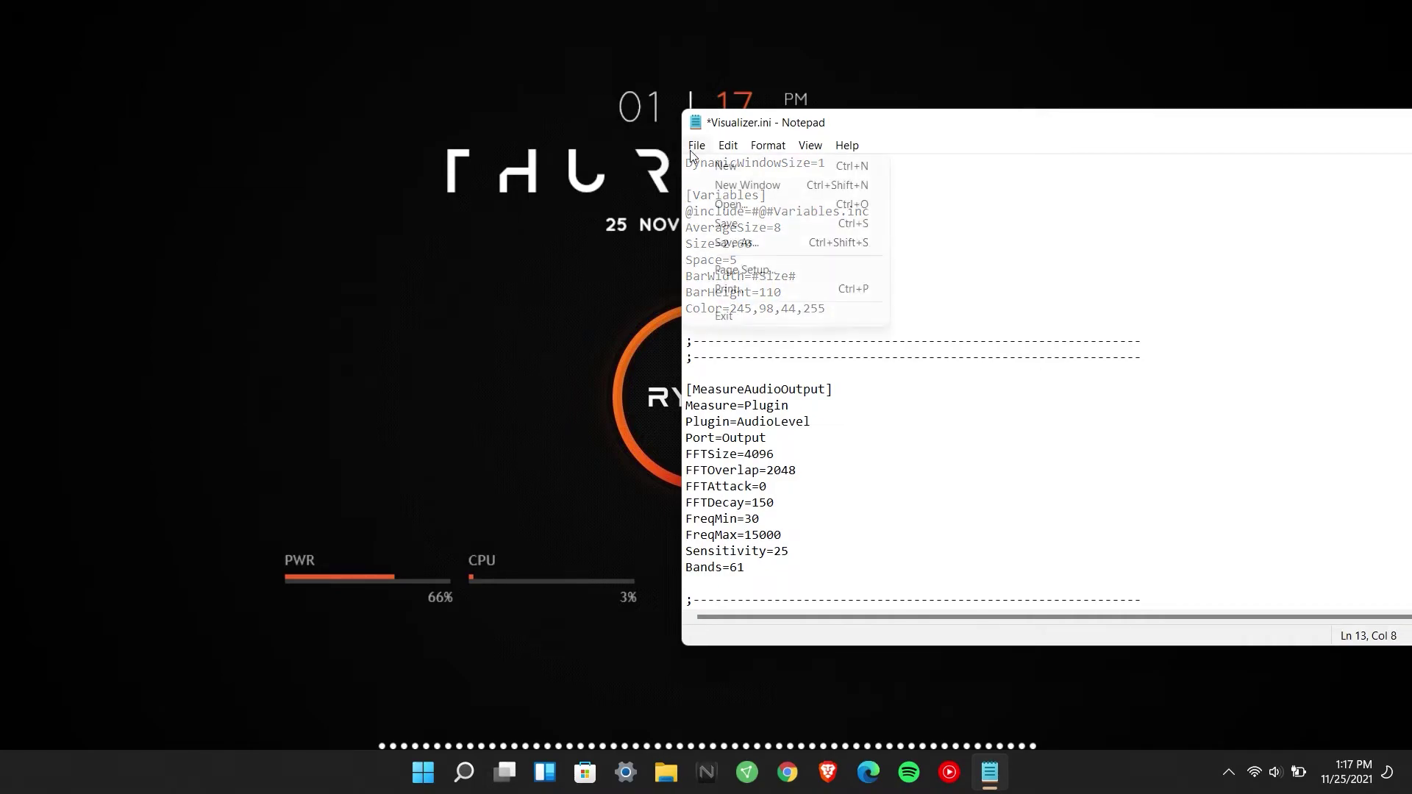
pyautogui.click(726, 223)
pyautogui.click(697, 145)
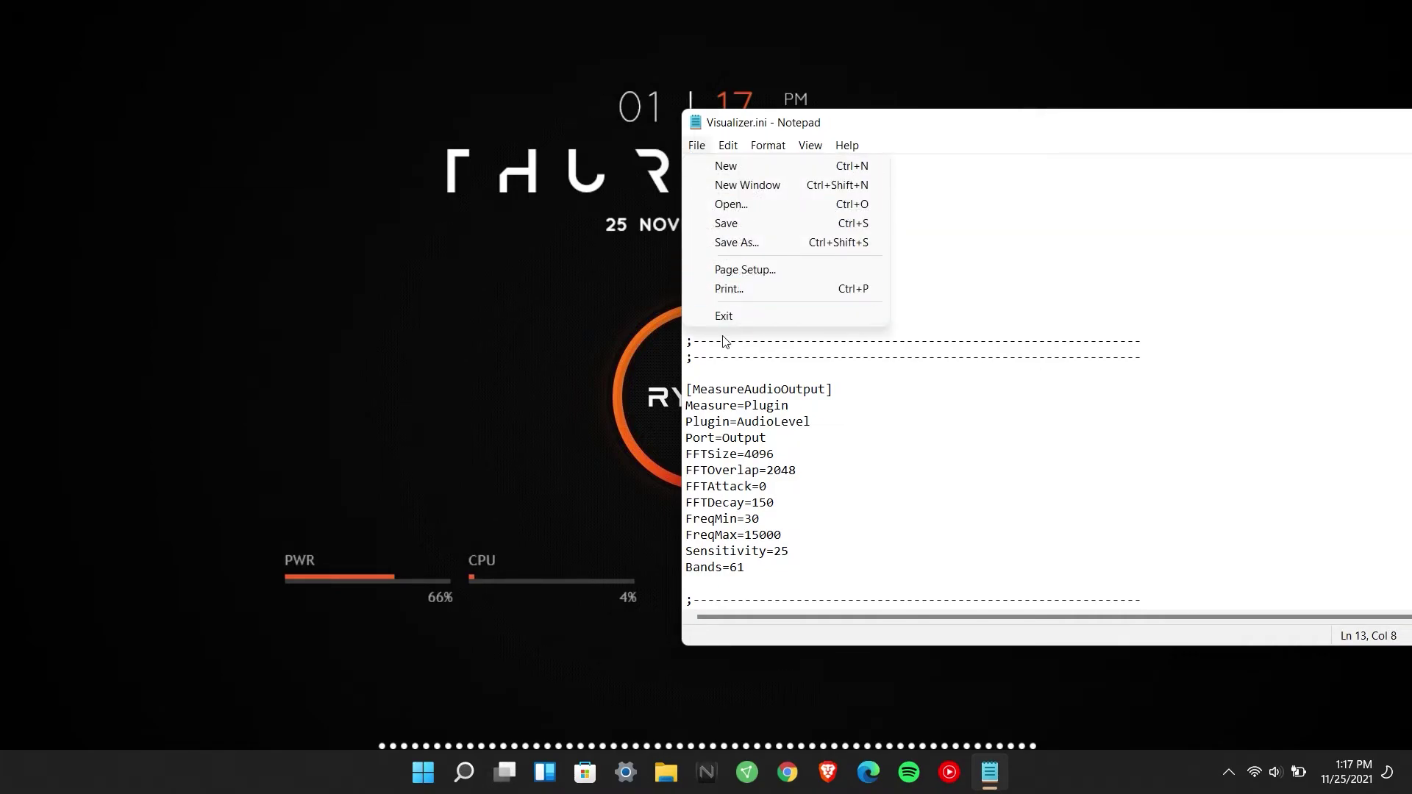
pyautogui.click(703, 317)
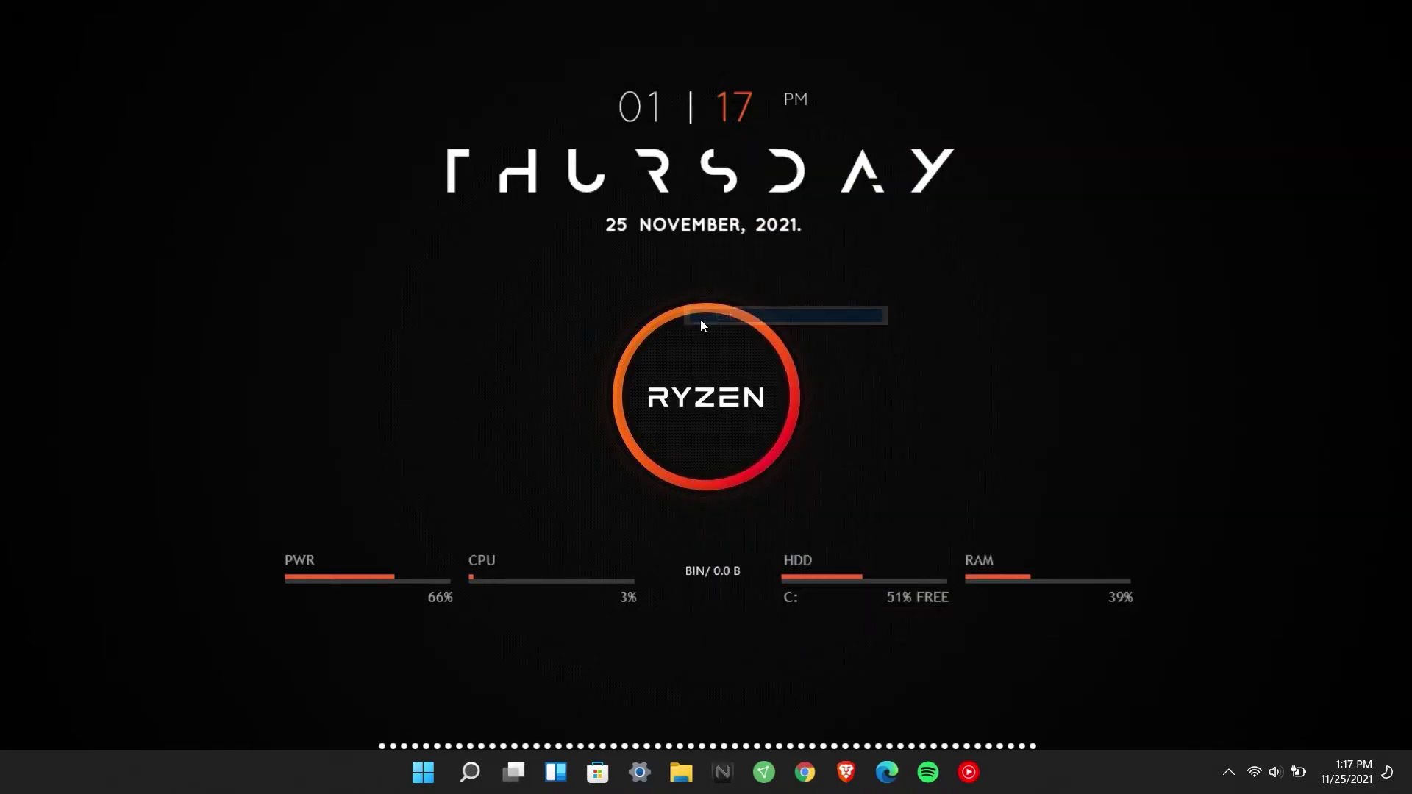
pyautogui.rightClick(748, 740)
pyautogui.rightClick(737, 747)
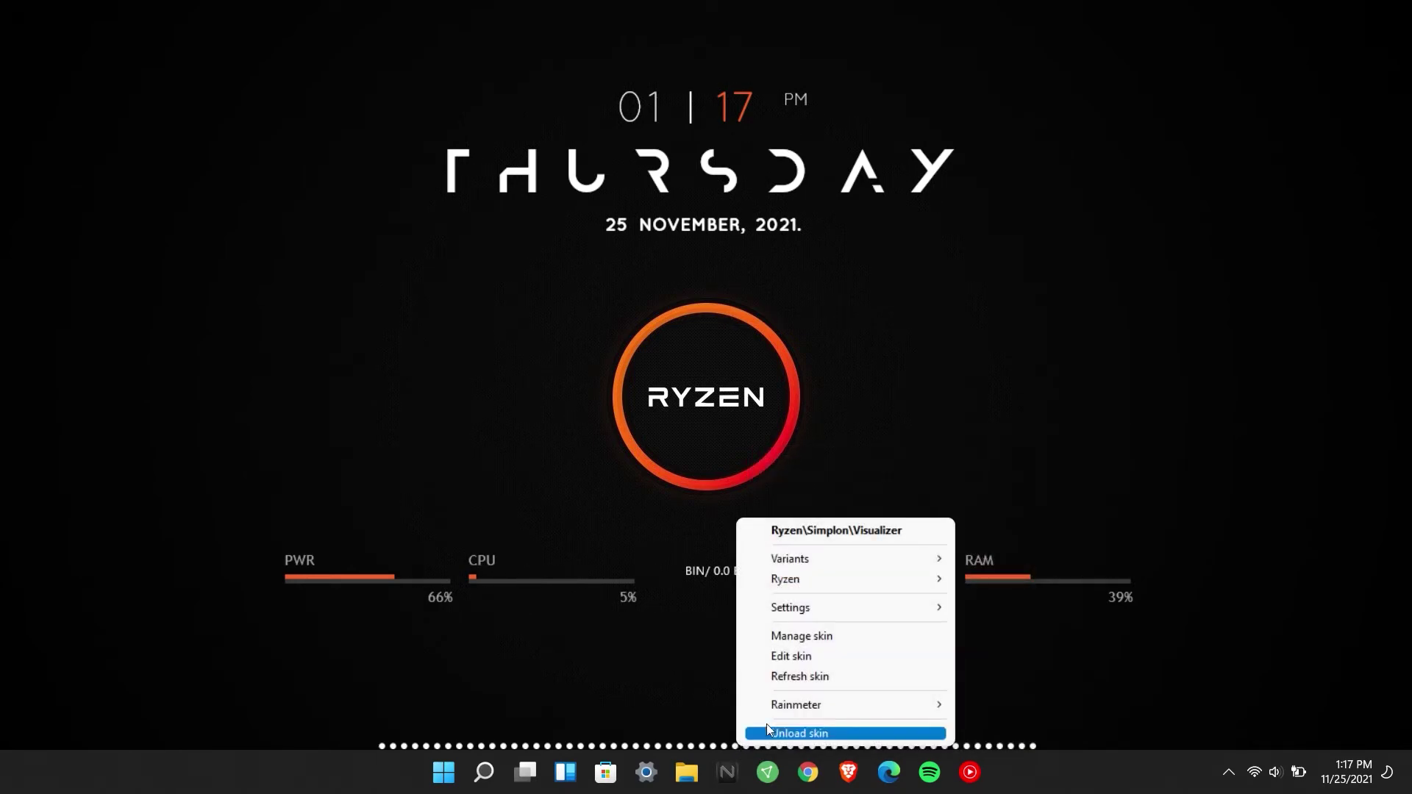
pyautogui.click(799, 676)
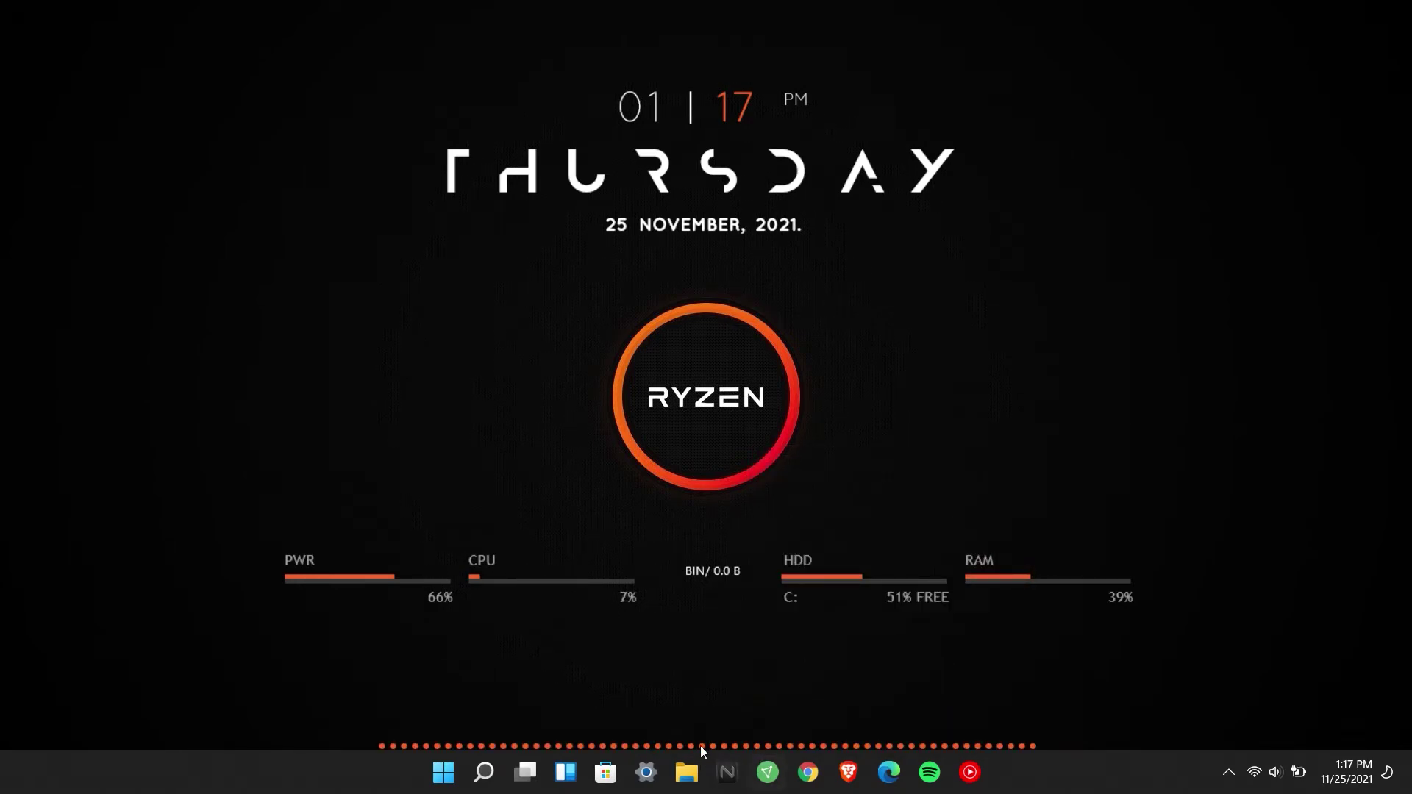
# Step: Open the Mond clock skin's Clock.ini file for editing and locate its MeterDate section
pyautogui.rightClick(749, 189)
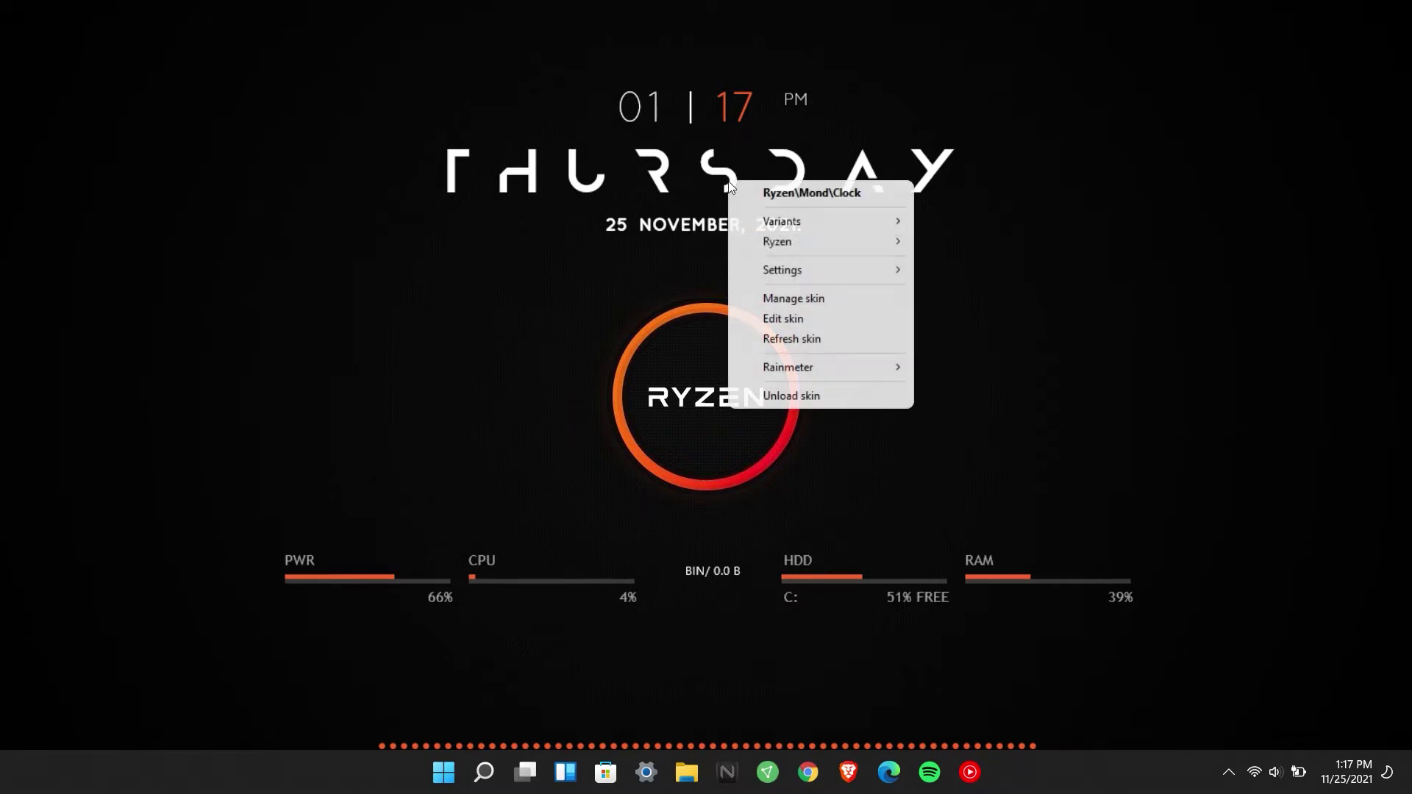
pyautogui.click(786, 315)
pyautogui.scroll(-10, 802, 382)
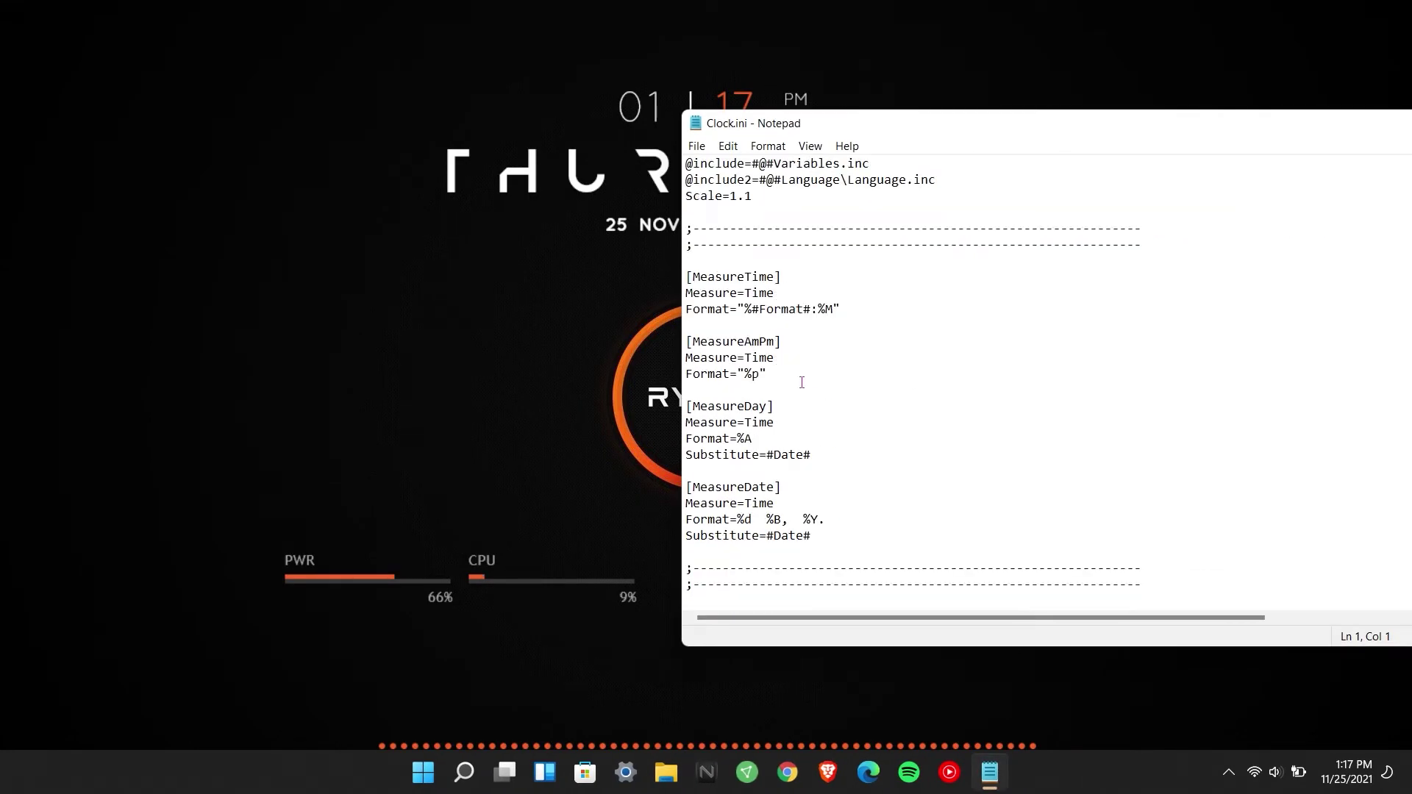
pyautogui.scroll(-3, 735, 370)
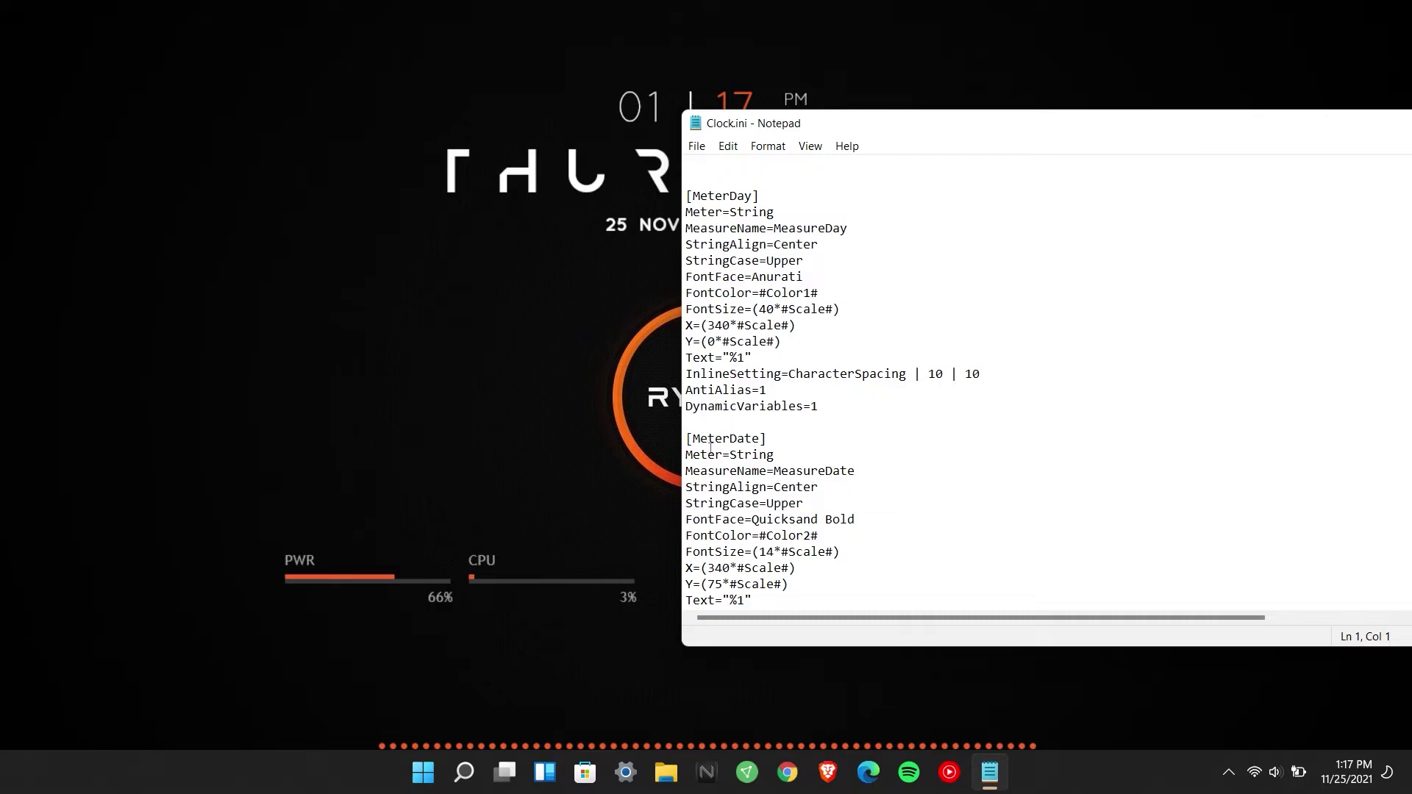
pyautogui.moveTo(694, 437); pyautogui.dragTo(729, 435)
pyautogui.scroll(-1, 760, 437)
# Step: Replace the FontColor value in the MeterDate section of Clock.ini with the copied colour 245,98,44,255
pyautogui.click(738, 536)
pyautogui.click(818, 504)
pyautogui.moveTo(759, 503); pyautogui.dragTo(814, 506)
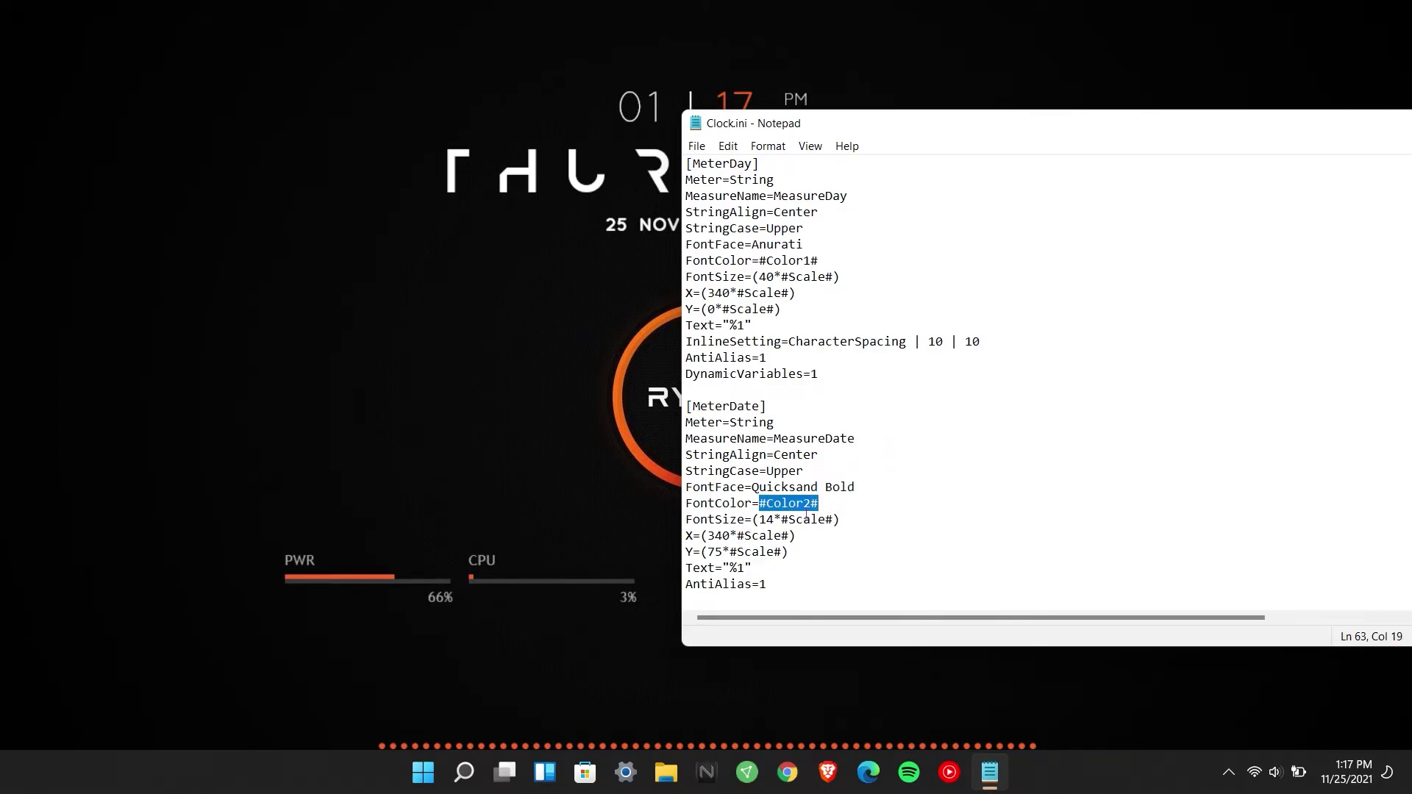
pyautogui.press('super+v')
pyautogui.click(887, 315)
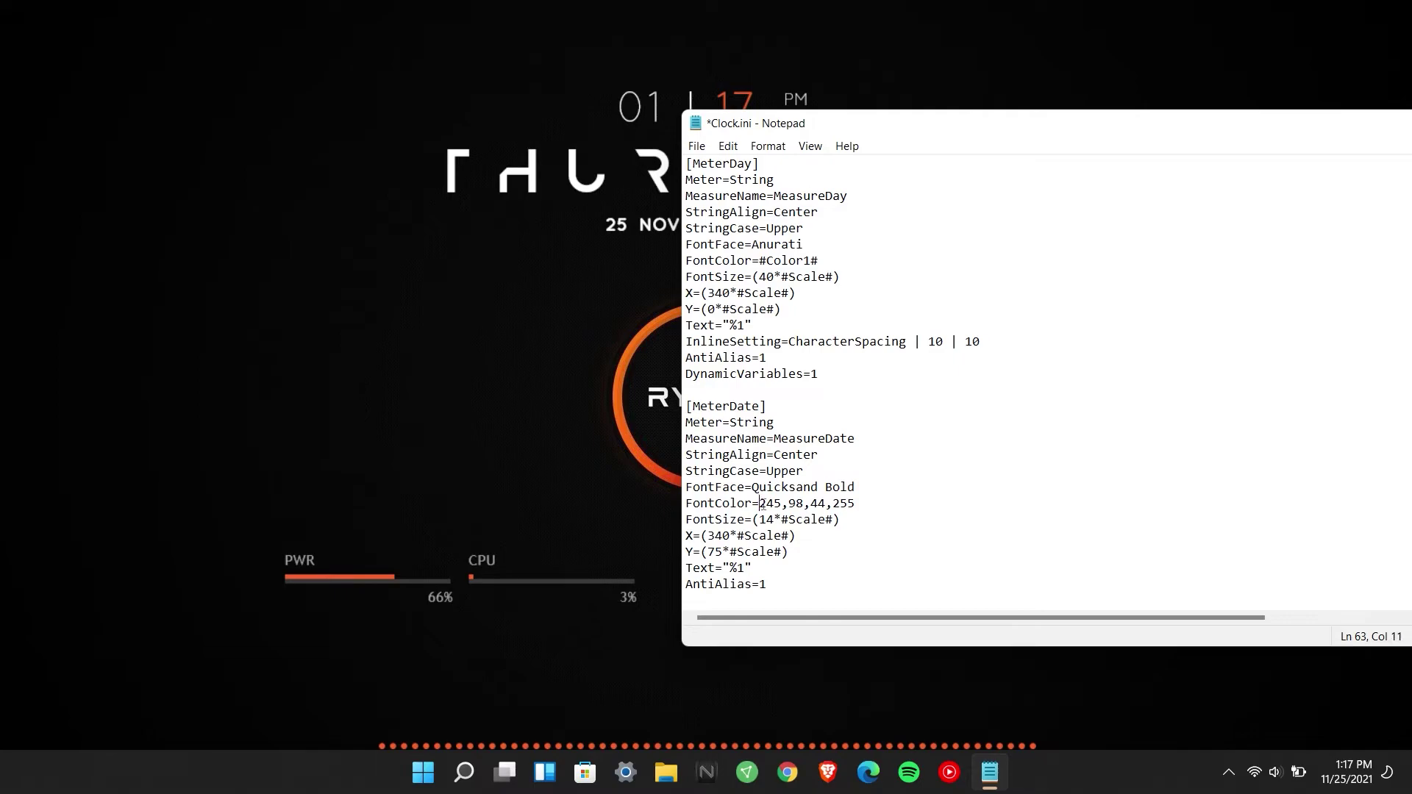
pyautogui.moveTo(760, 503); pyautogui.dragTo(839, 520)
pyautogui.click(745, 505)
pyautogui.moveTo(686, 487); pyautogui.dragTo(855, 506)
pyautogui.moveTo(686, 406); pyautogui.dragTo(818, 455)
pyautogui.click(806, 470)
# Step: Save and close Clock.ini, and refresh the Mond clock skin to recolour the date
pyautogui.hotkey('ctrl', 's')
pyautogui.click(699, 147)
pyautogui.click(726, 224)
pyautogui.click(697, 146)
pyautogui.click(720, 318)
pyautogui.rightClick(663, 228)
pyautogui.click(722, 390)
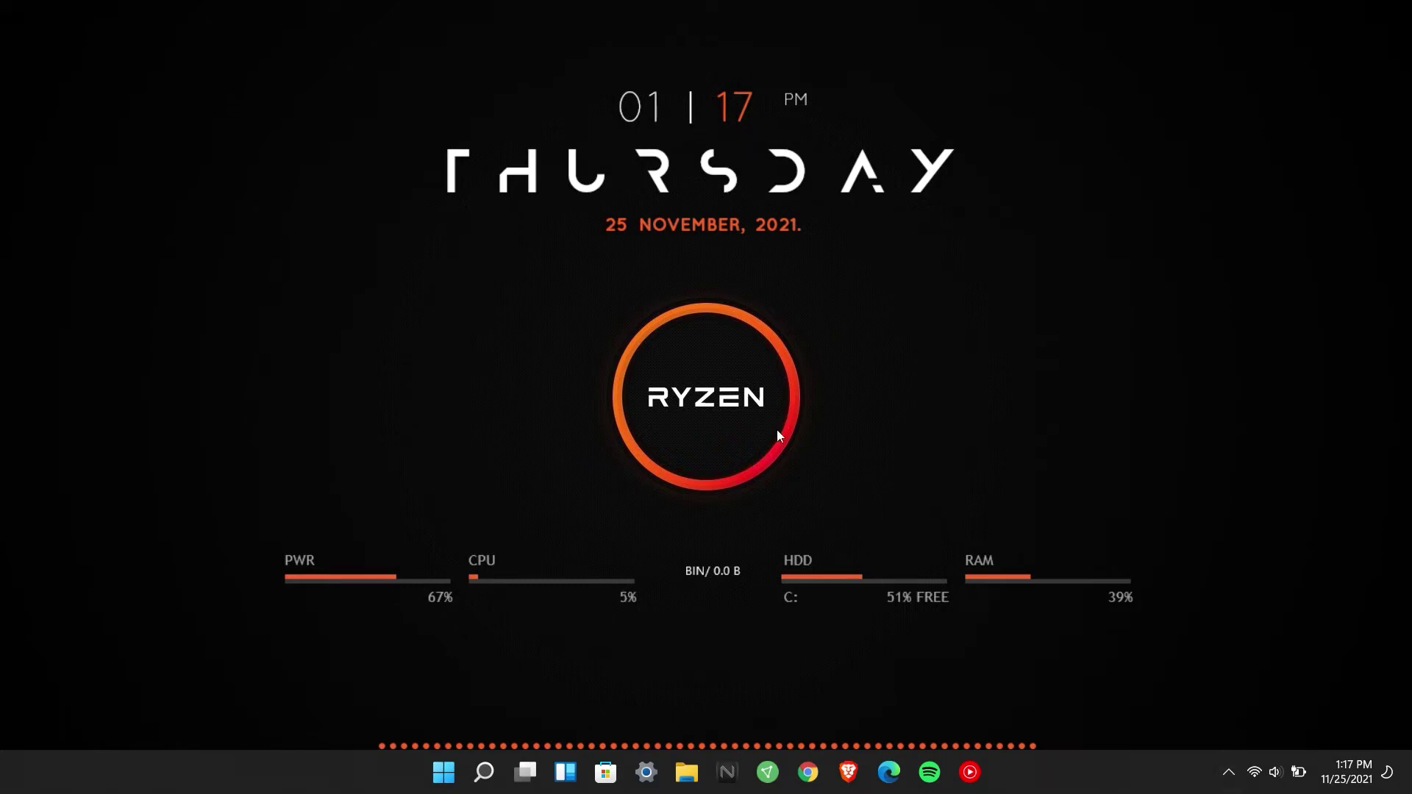
# Step: Turn on automatic hiding of the taskbar in the taskbar behaviors settings and close Settings
pyautogui.rightClick(1014, 769)
pyautogui.click(1071, 734)
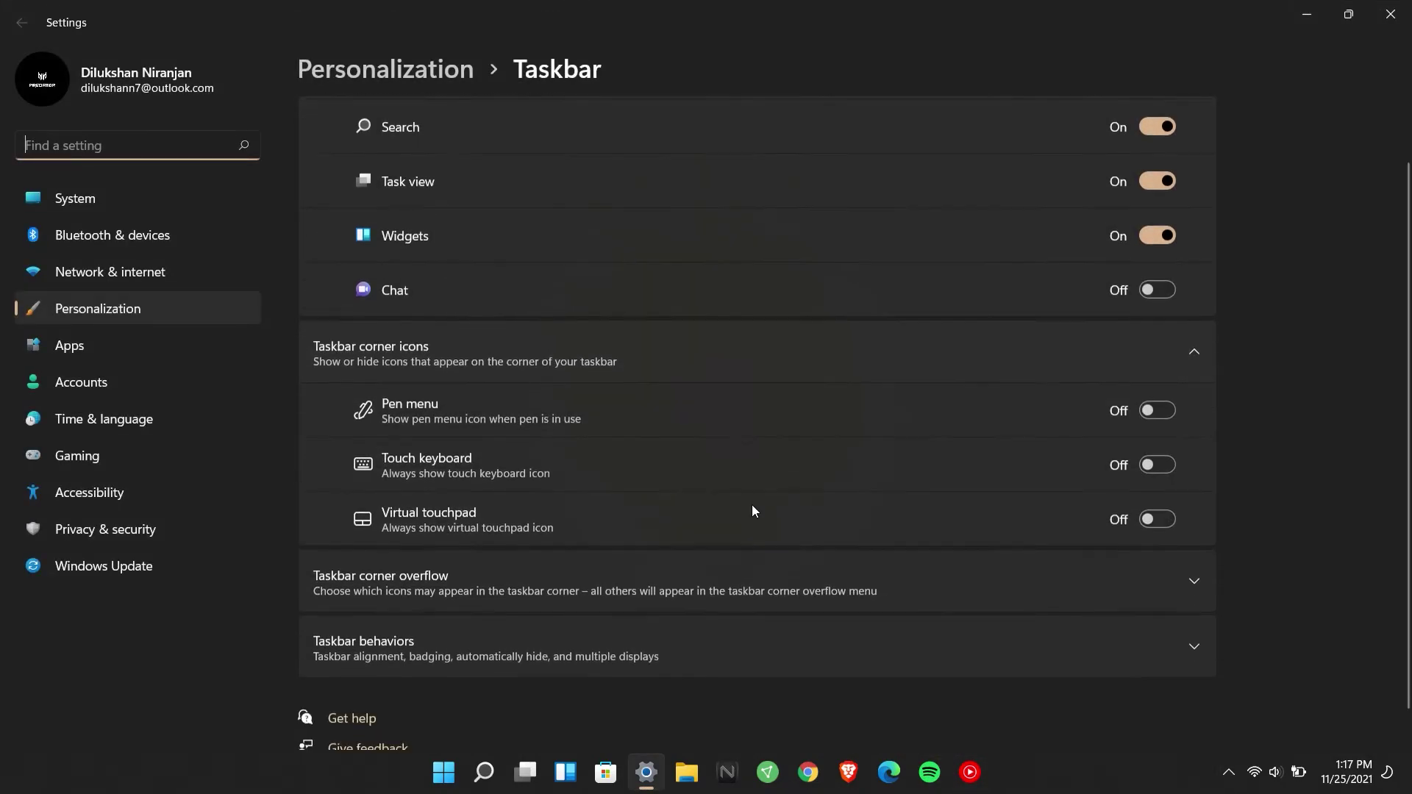
pyautogui.scroll(-2, 752, 504)
pyautogui.click(649, 634)
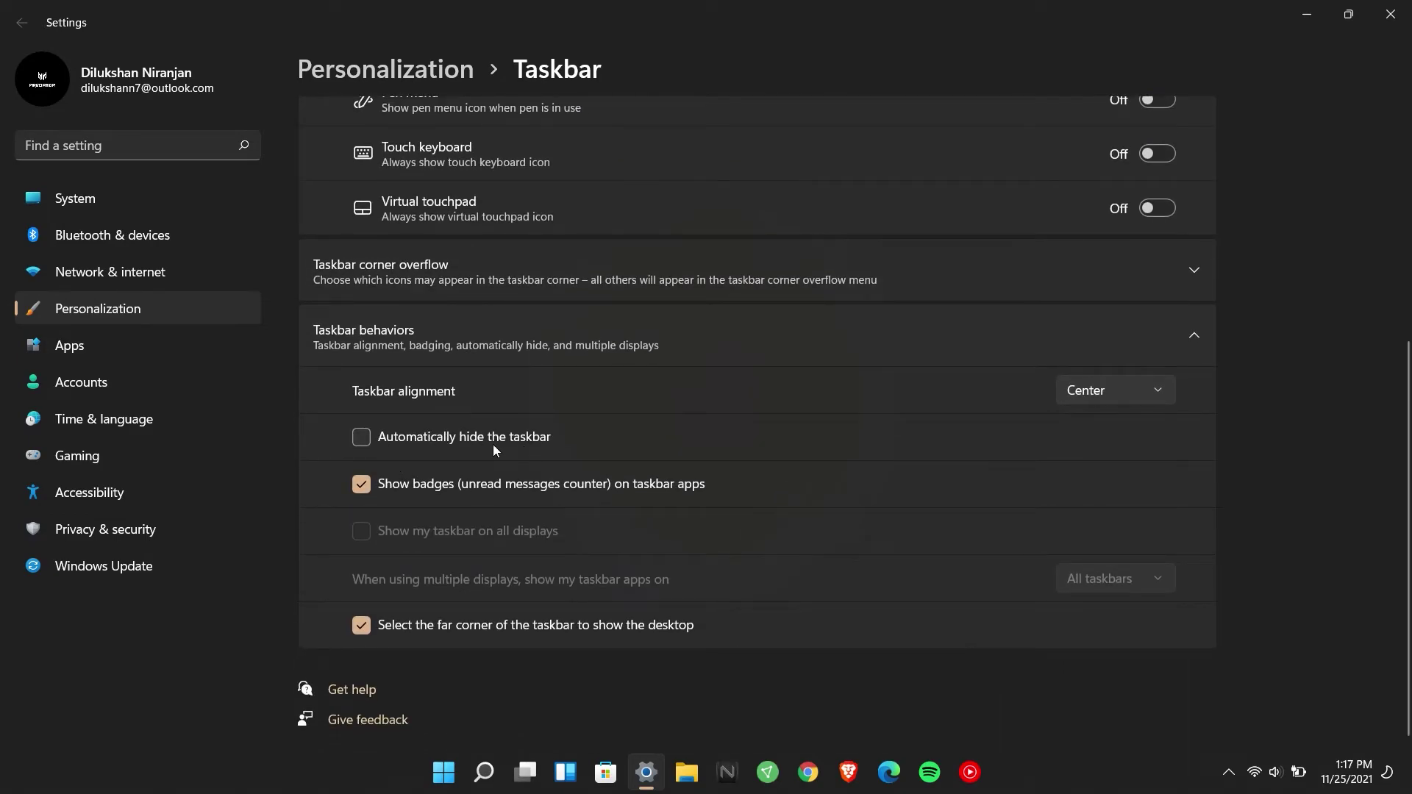
pyautogui.click(466, 442)
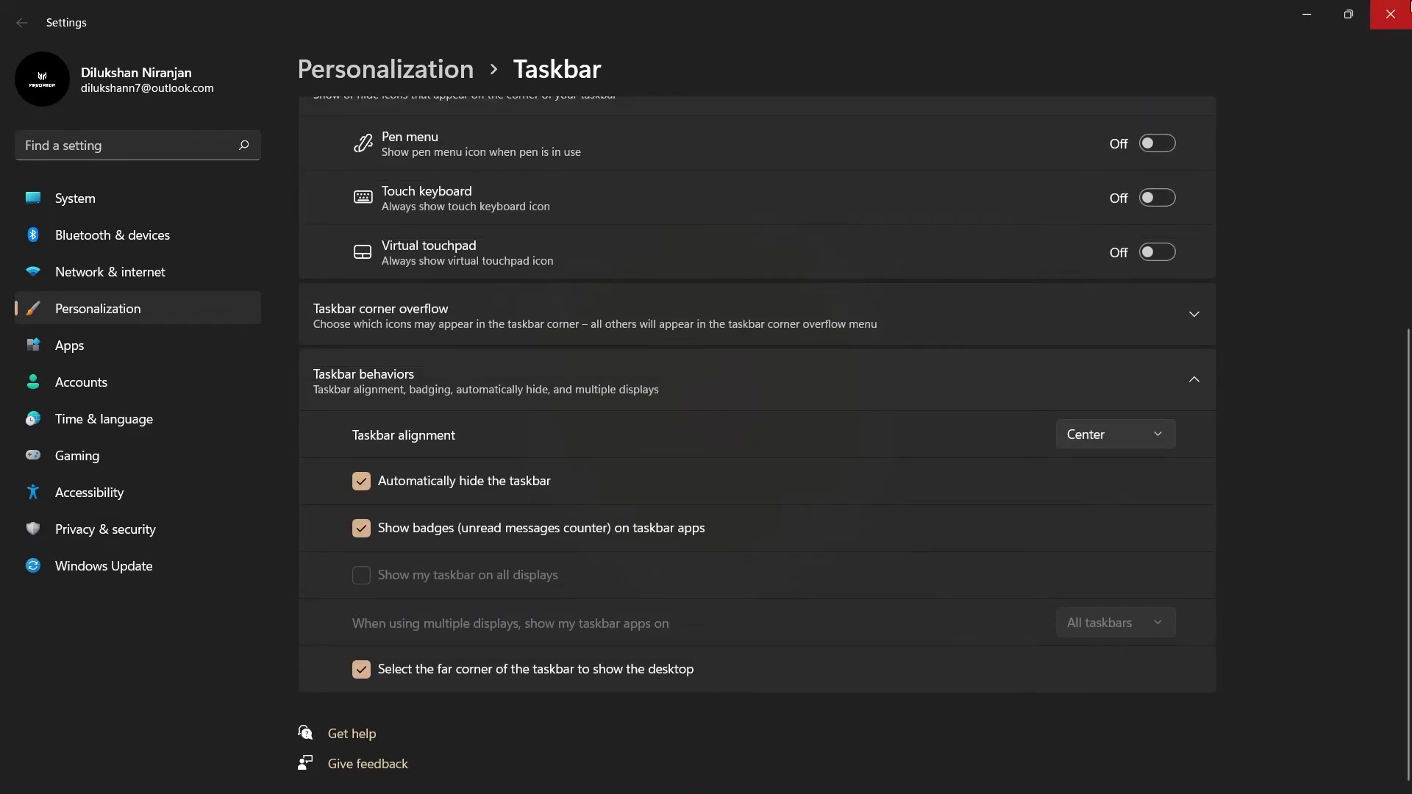
pyautogui.click(1390, 14)
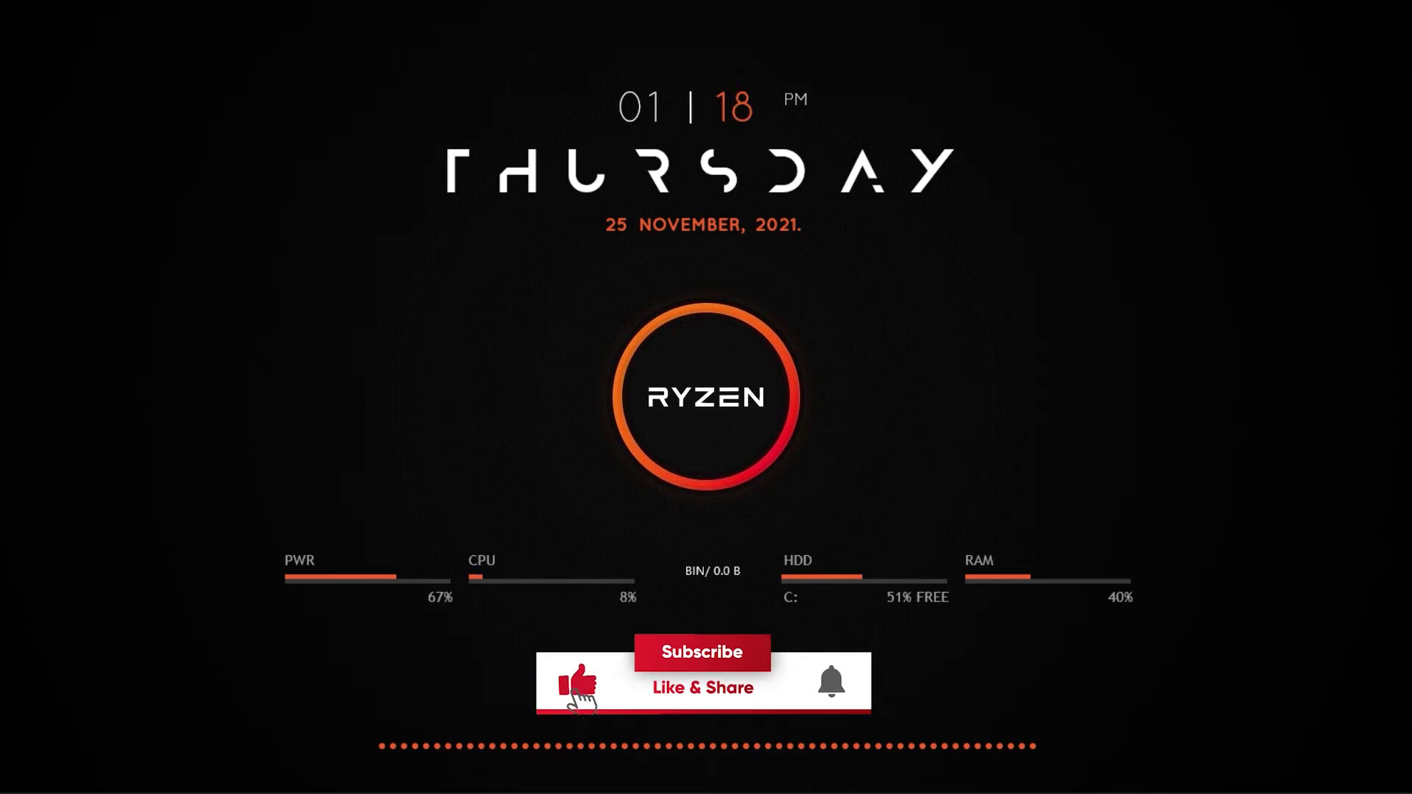
# Step: Switch to YouTube Music, play Crab Rave by Noisestorm from the listening history, and minimize the player to reveal the desktop visualizer
pyautogui.click(970, 771)
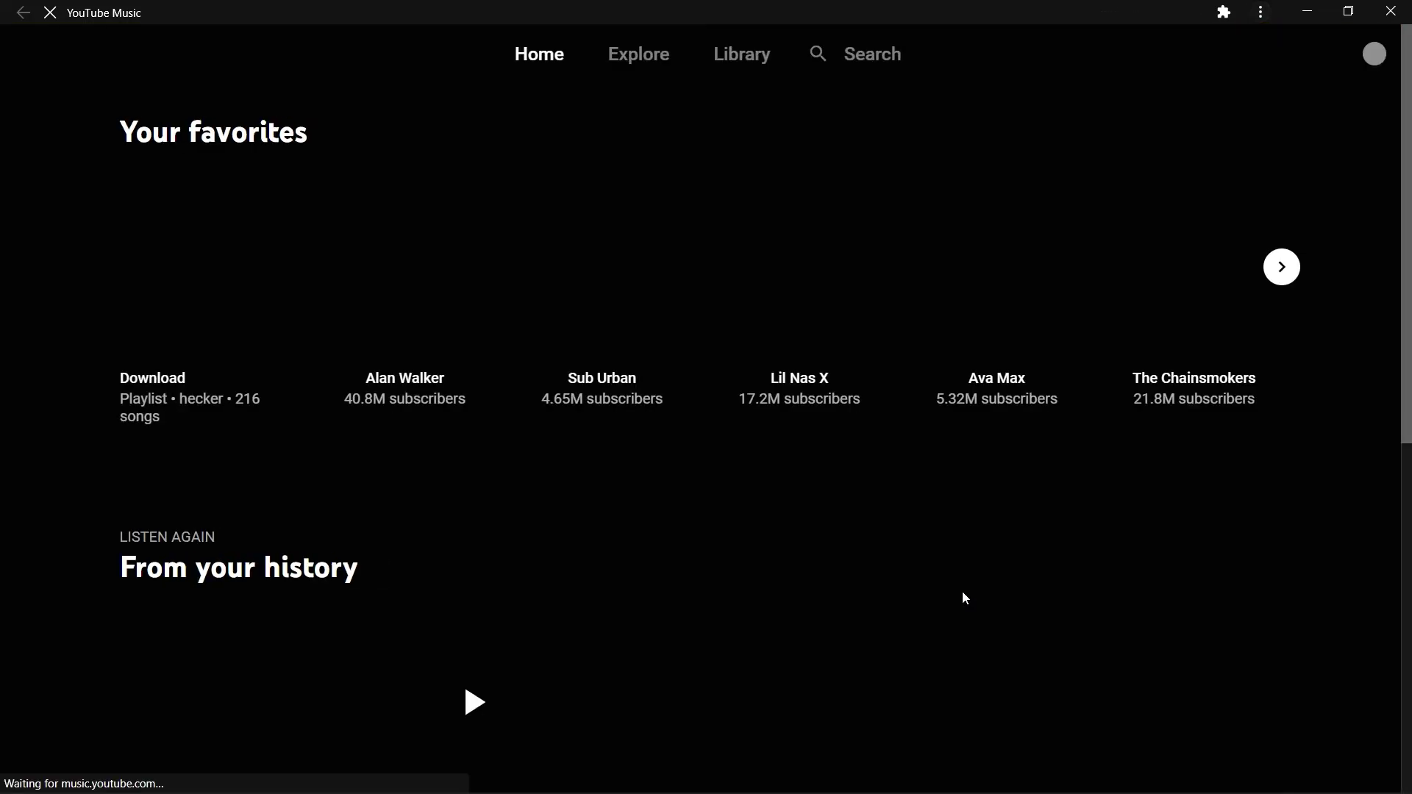
pyautogui.click(460, 708)
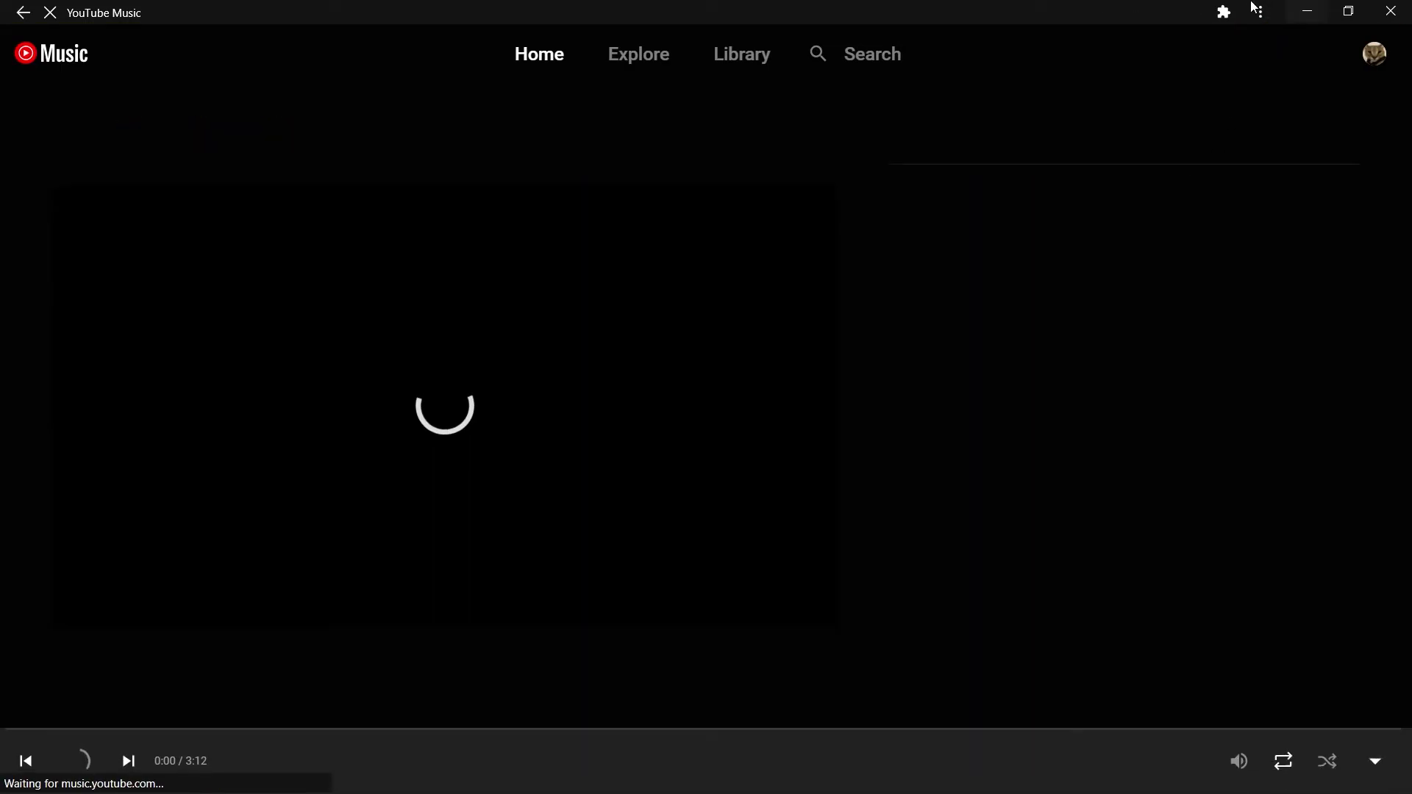
pyautogui.moveTo(931, 11); pyautogui.dragTo(932, 38)
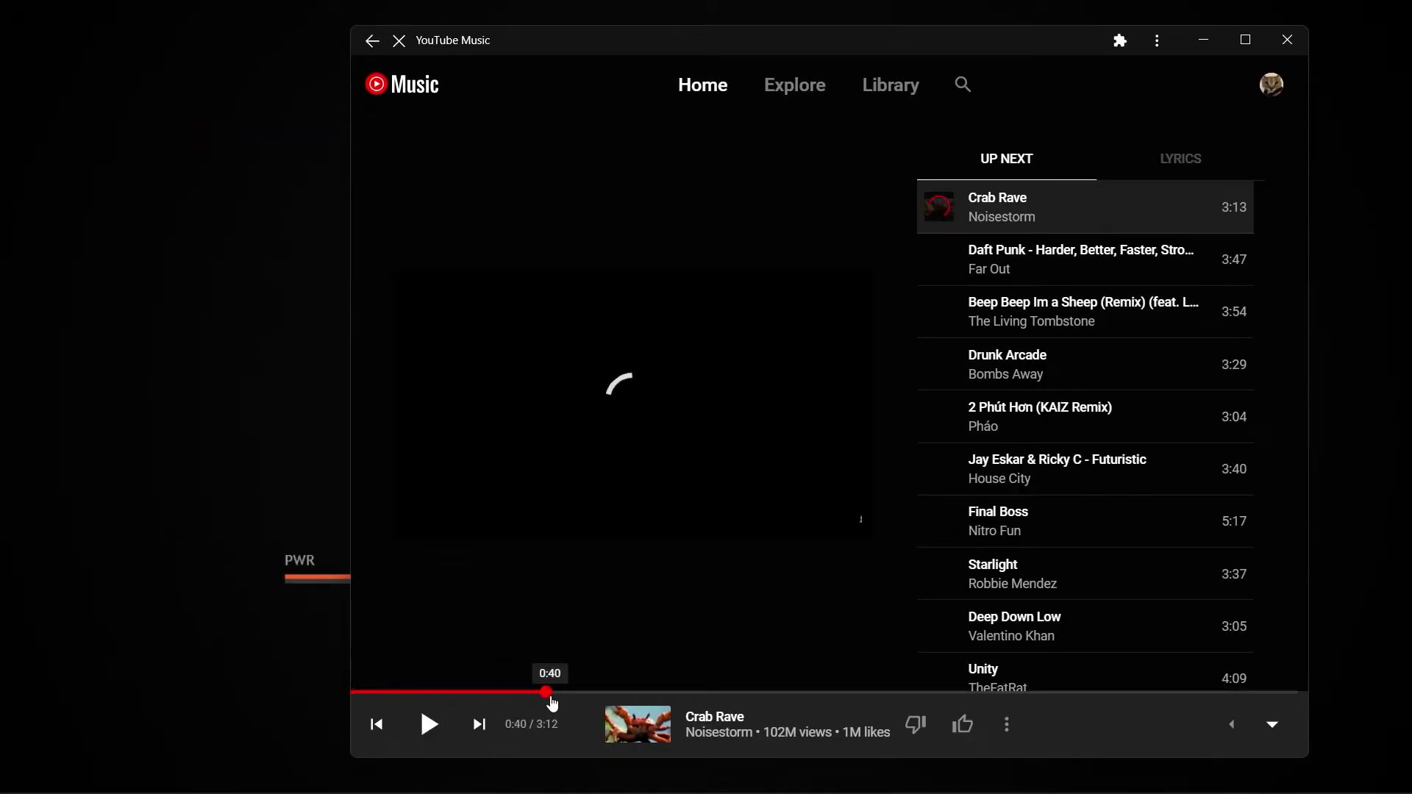
pyautogui.click(1202, 41)
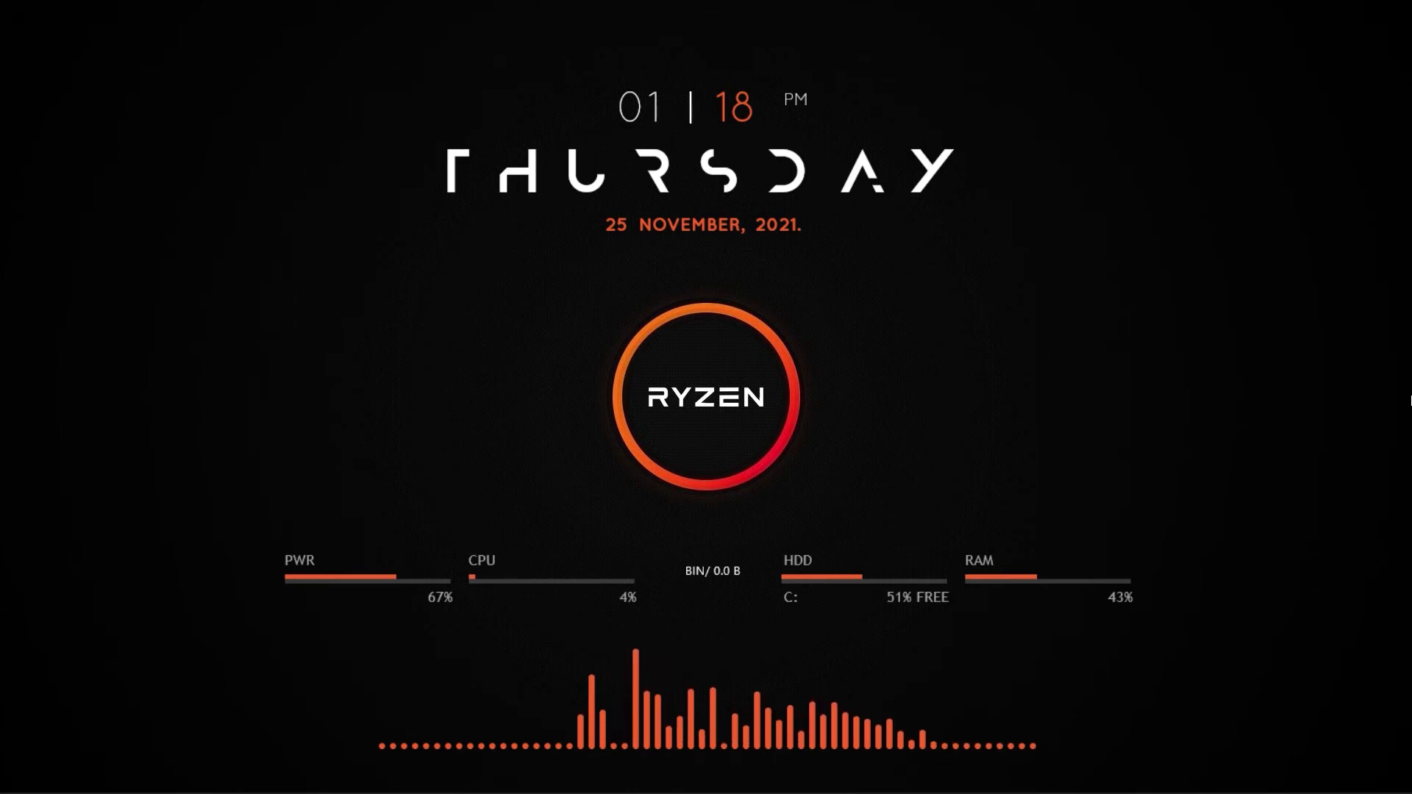
# Step: Open the visualizer skin's Visualizer.ini for editing and locate the Sensitivity value in the MeasureAudioOutput section
pyautogui.rightClick(641, 716)
pyautogui.rightClick(636, 725)
pyautogui.rightClick(632, 729)
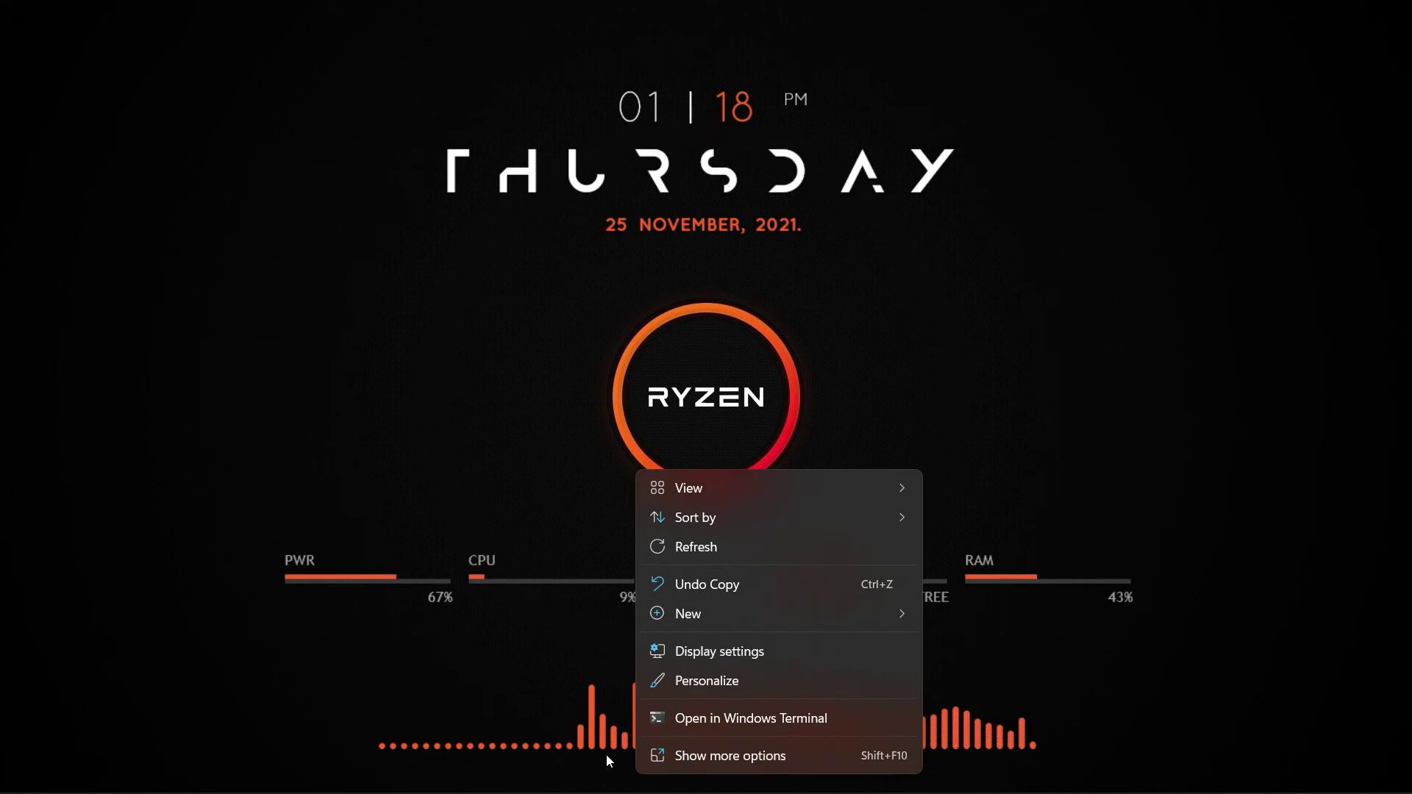
pyautogui.rightClick(602, 747)
pyautogui.click(655, 658)
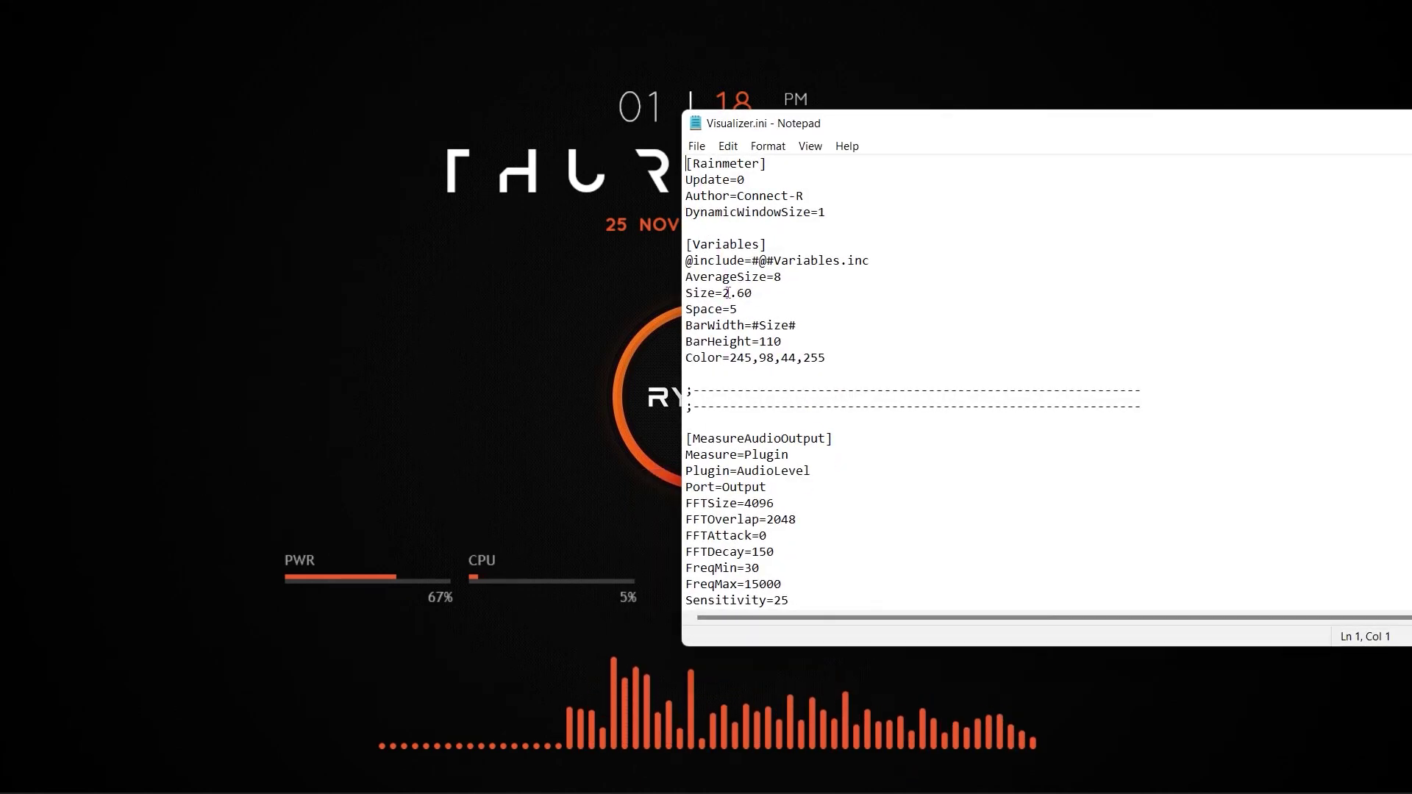
pyautogui.scroll(-1, 780, 561)
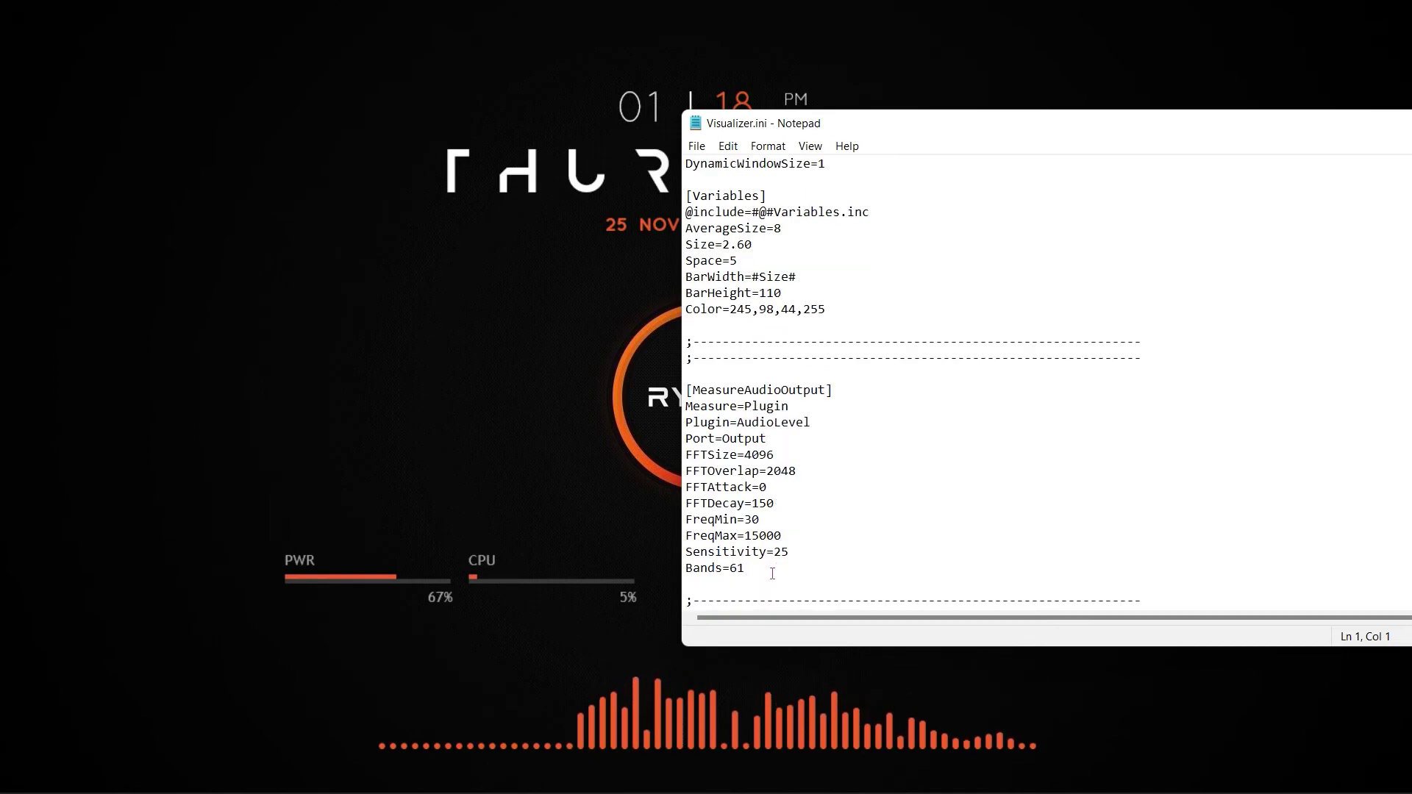
# Step: Set Sensitivity to 20 in the MeasureAudioOutput section of Visualizer.ini
pyautogui.doubleClick(781, 553)
pyautogui.click(770, 551)
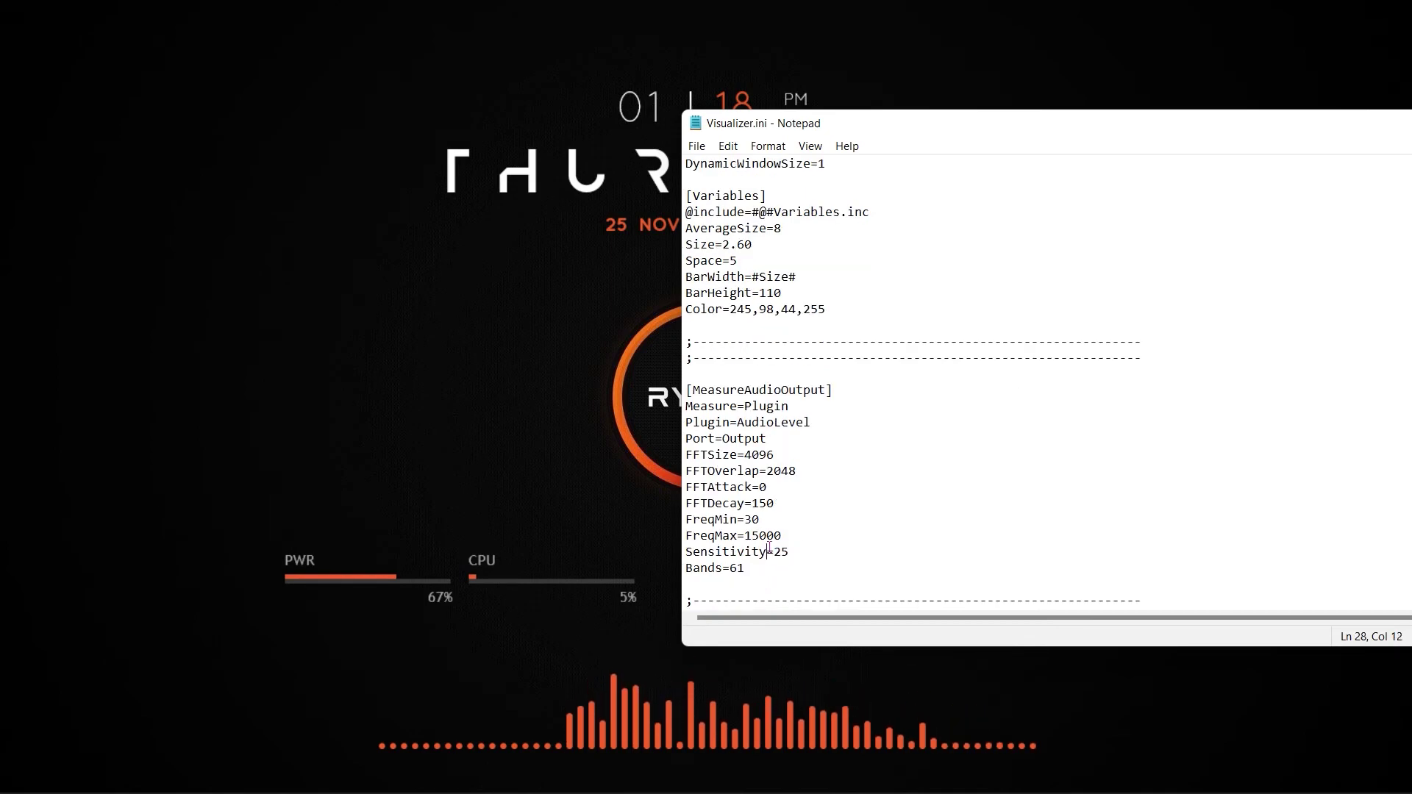
pyautogui.doubleClick(781, 552)
pyautogui.write('20')
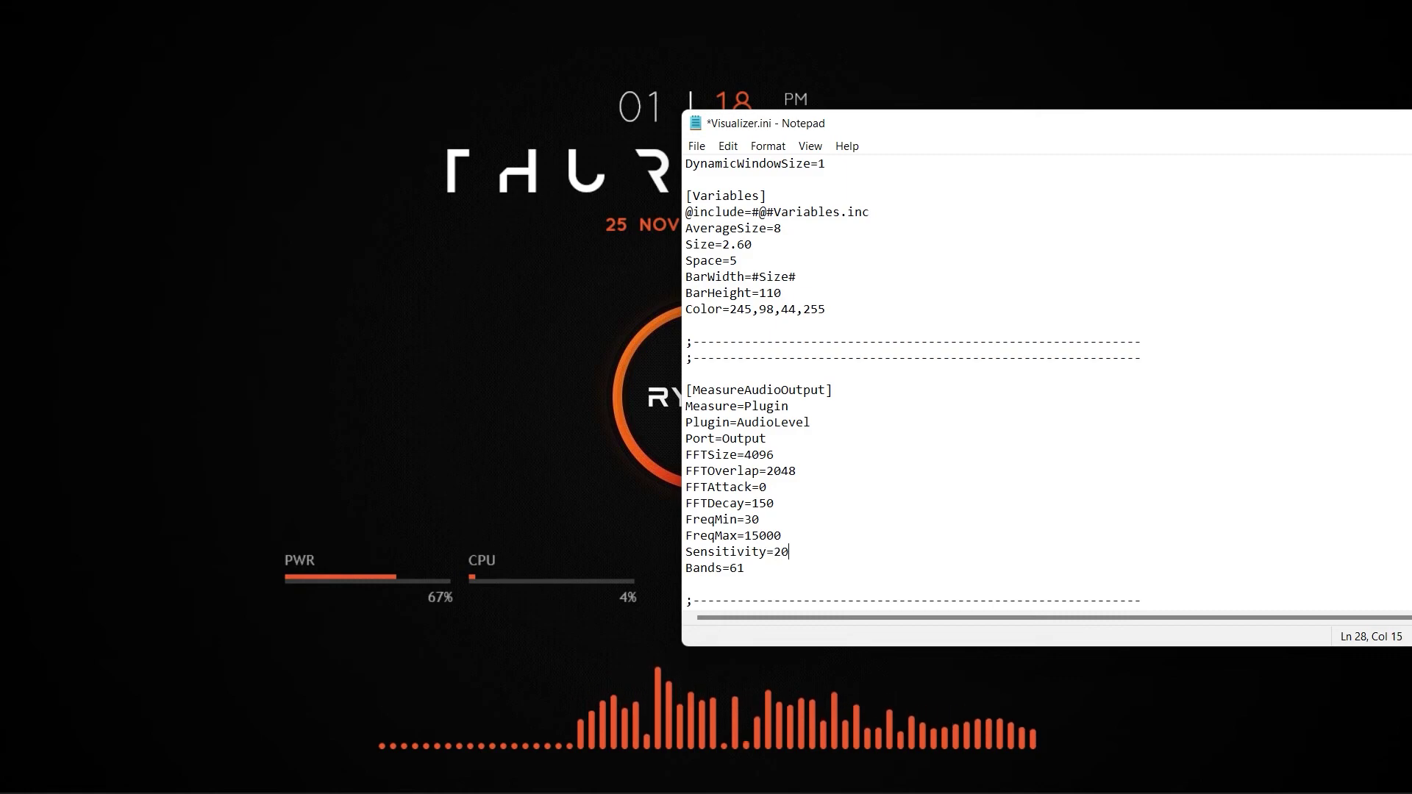
# Step: Save Visualizer.ini and refresh the visualizer skin to try the sensitivity of 20
pyautogui.click(696, 146)
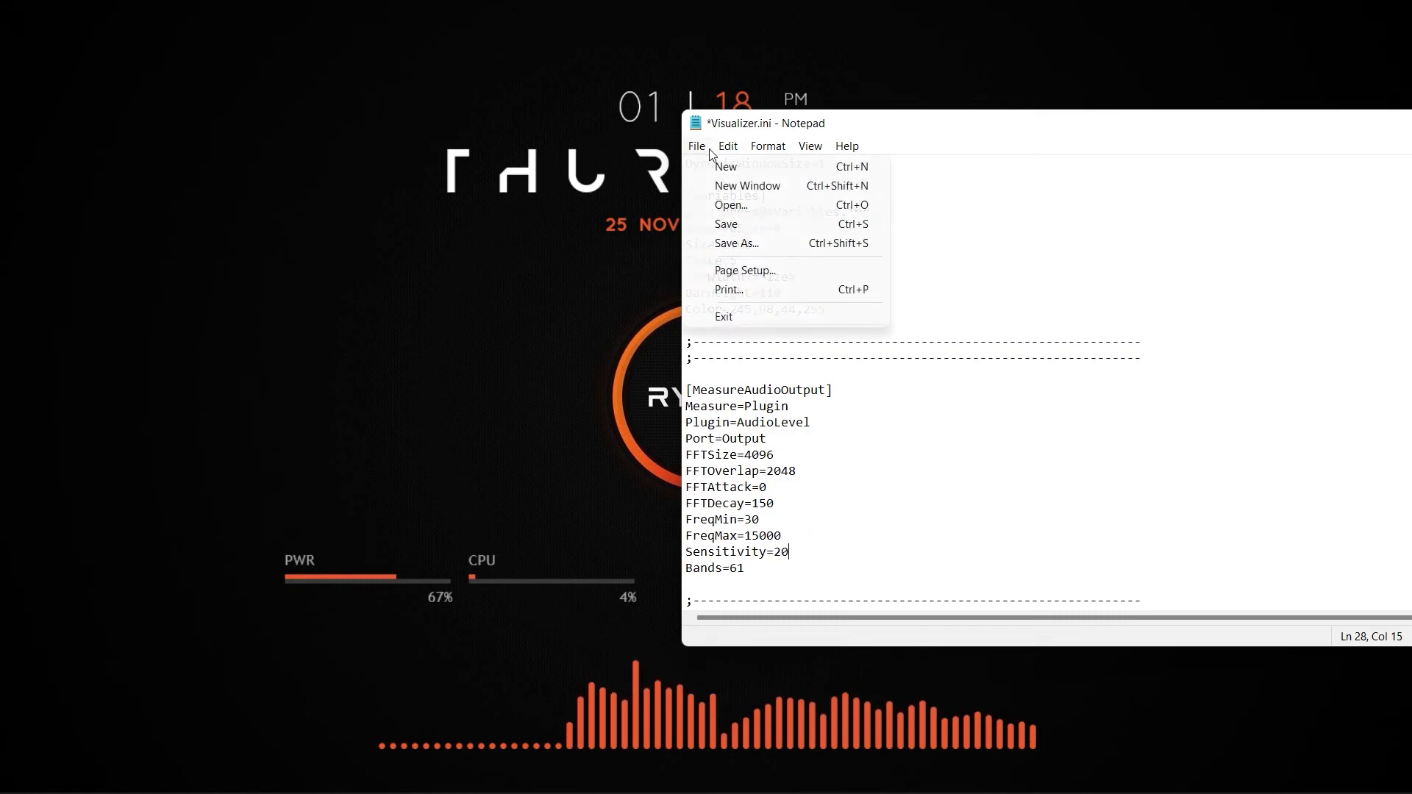
pyautogui.click(725, 223)
pyautogui.rightClick(600, 743)
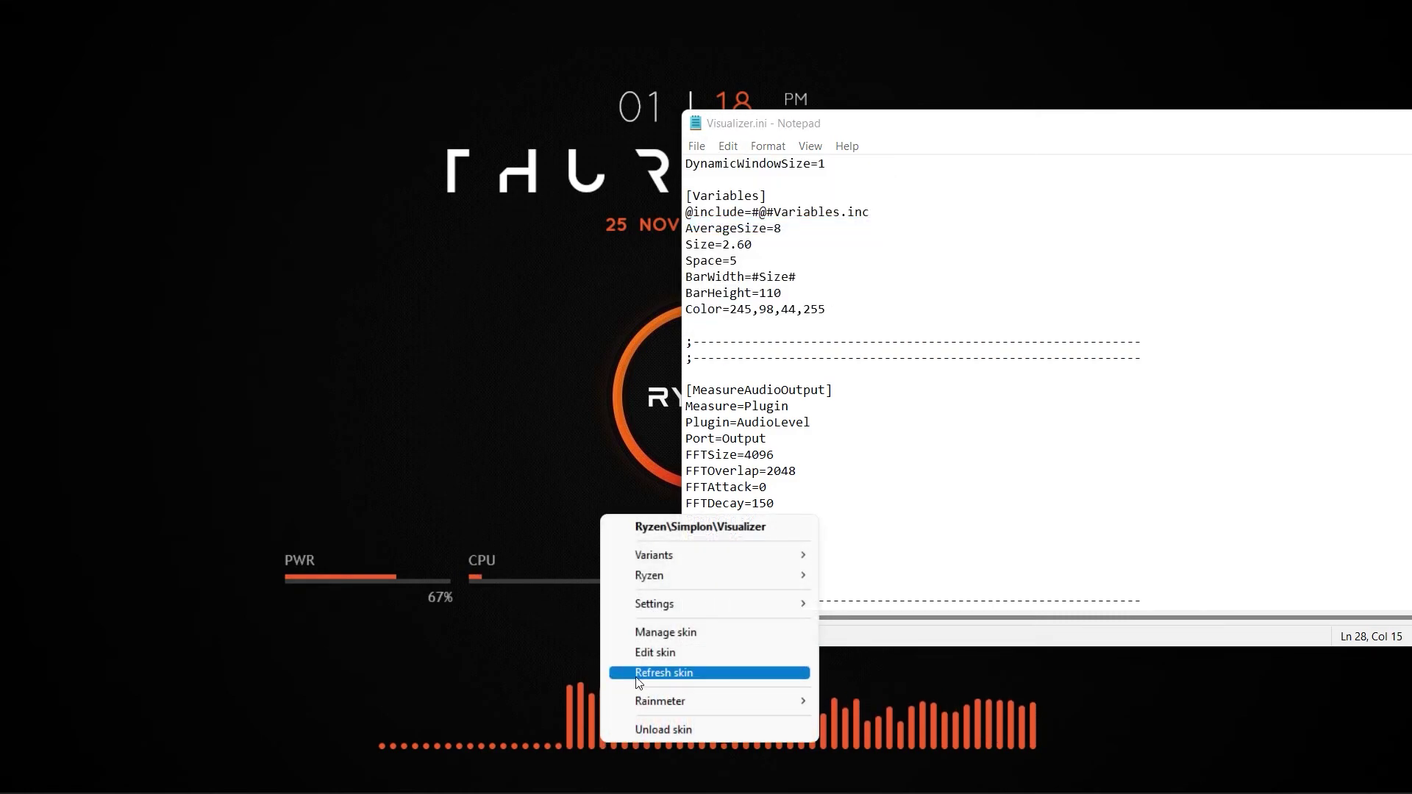
pyautogui.click(635, 677)
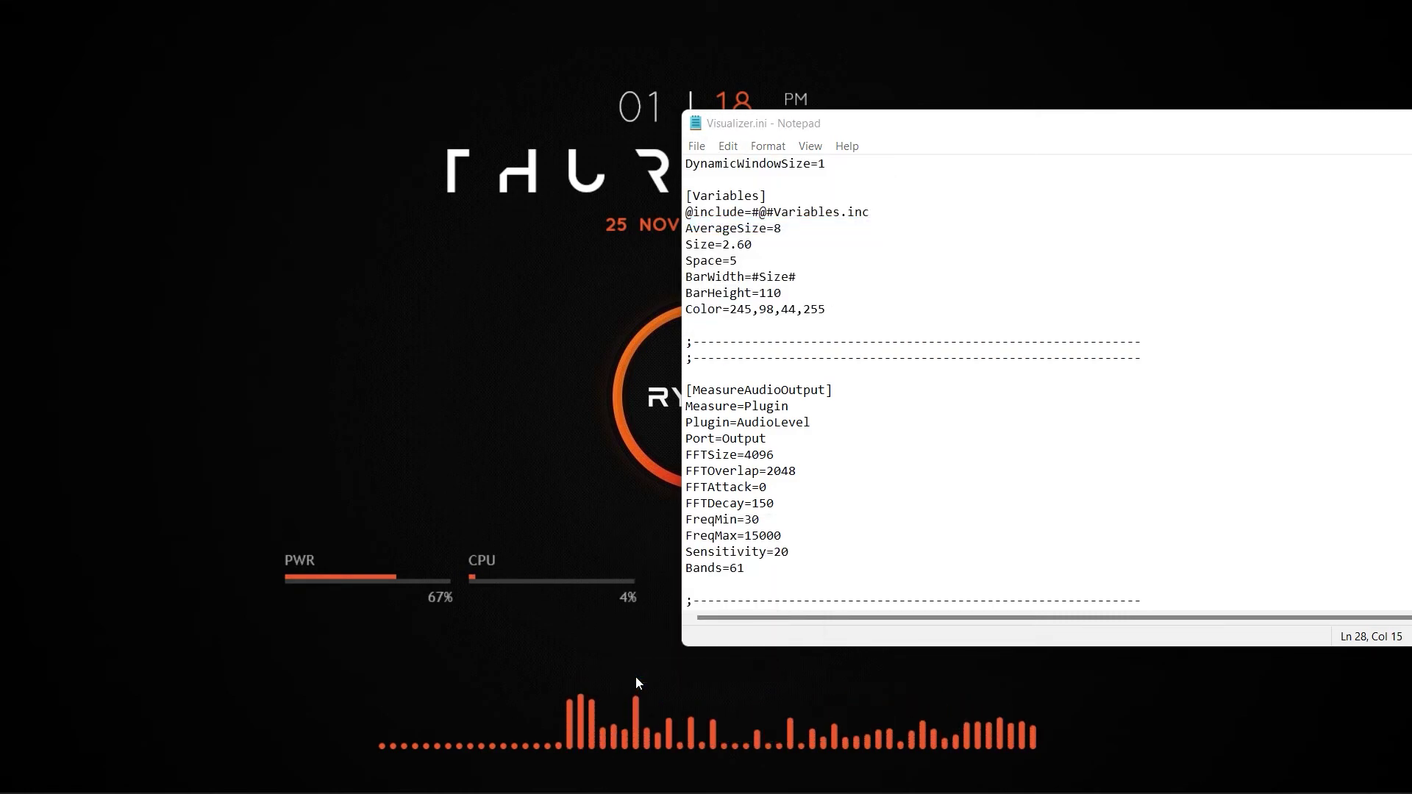
# Step: Set Sensitivity to 50 in the MeasureAudioOutput section and save Visualizer.ini
pyautogui.doubleClick(782, 552)
pyautogui.write('50')
pyautogui.click(697, 146)
pyautogui.click(721, 220)
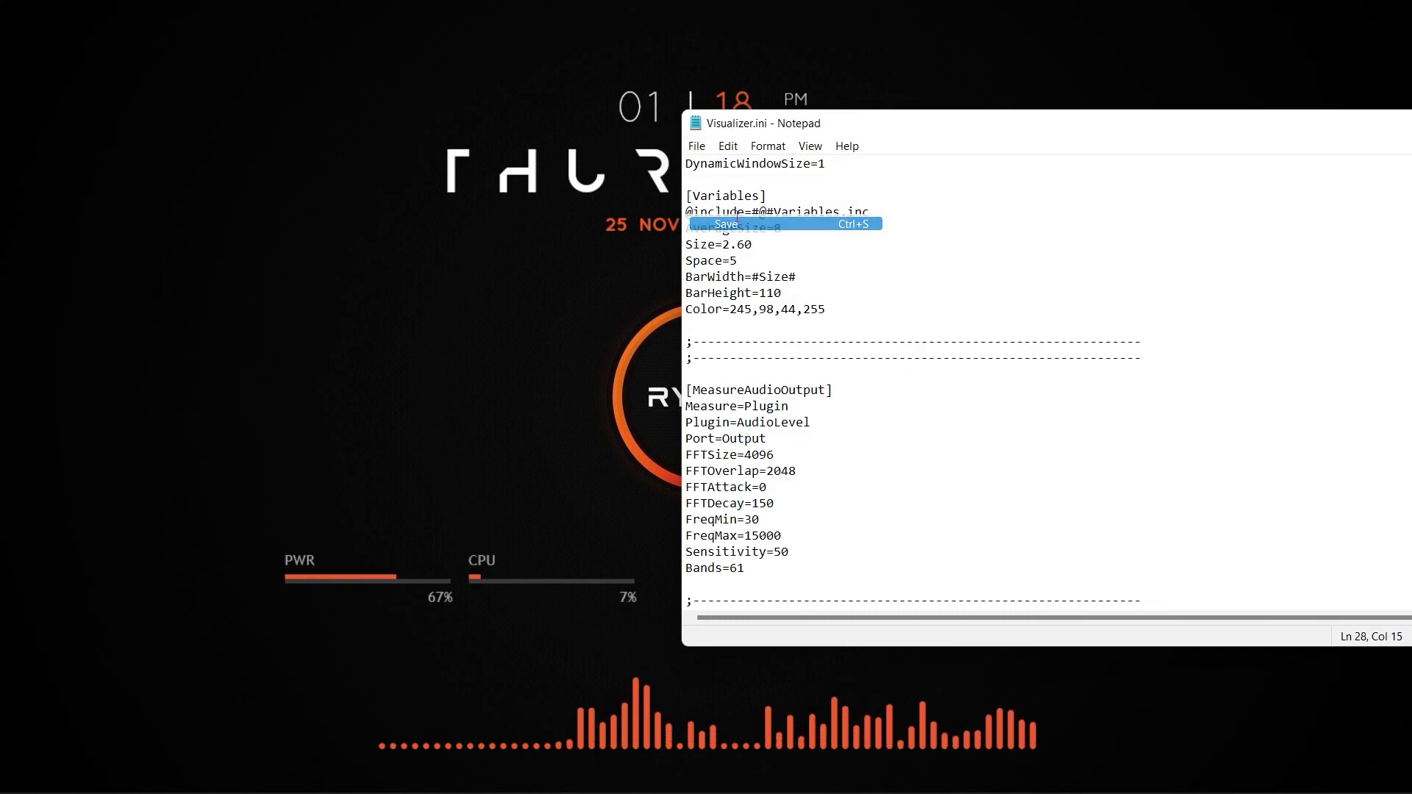
# Step: Refresh the visualizer skin to try the sensitivity of 50
pyautogui.rightClick(631, 750)
pyautogui.rightClick(600, 744)
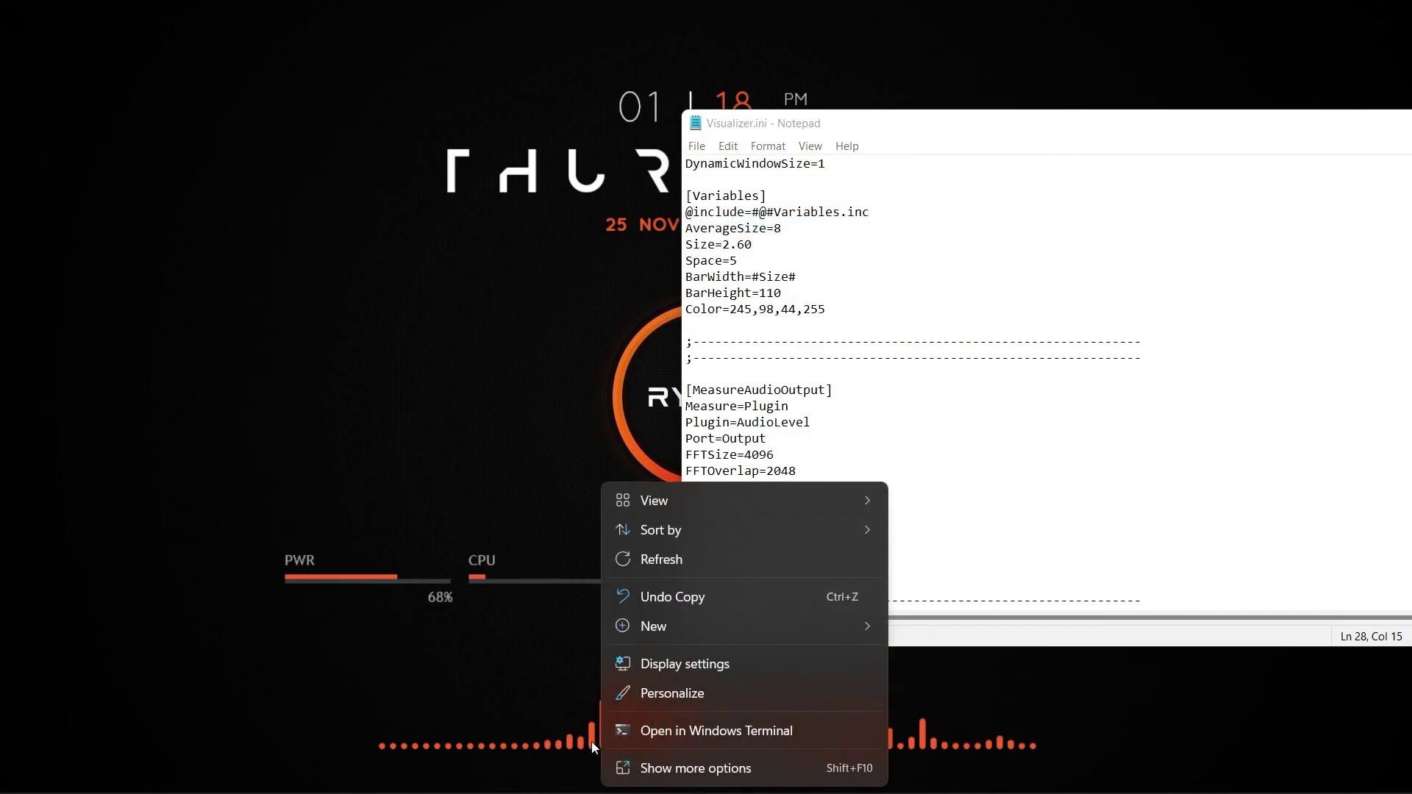
pyautogui.rightClick(585, 747)
pyautogui.rightClick(578, 742)
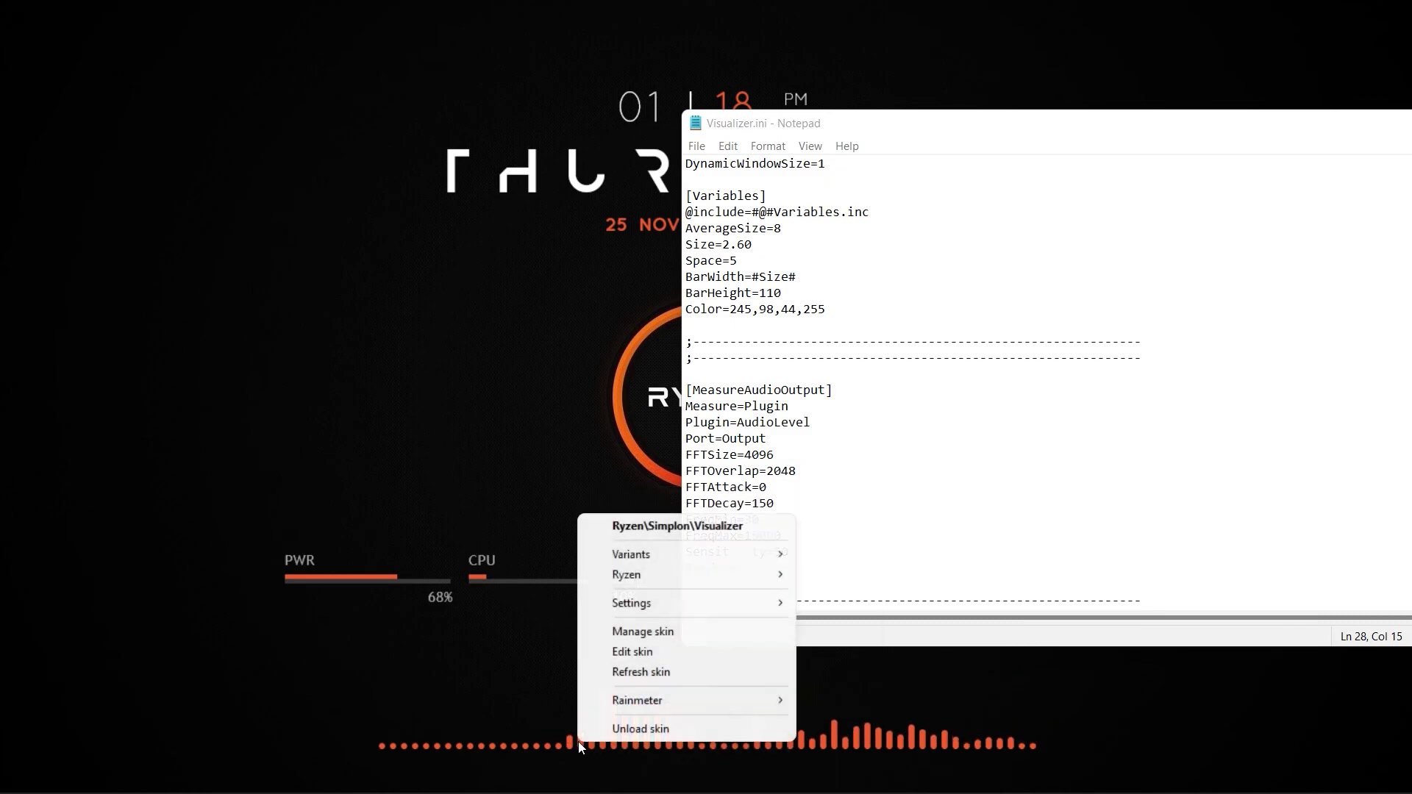
pyautogui.click(631, 671)
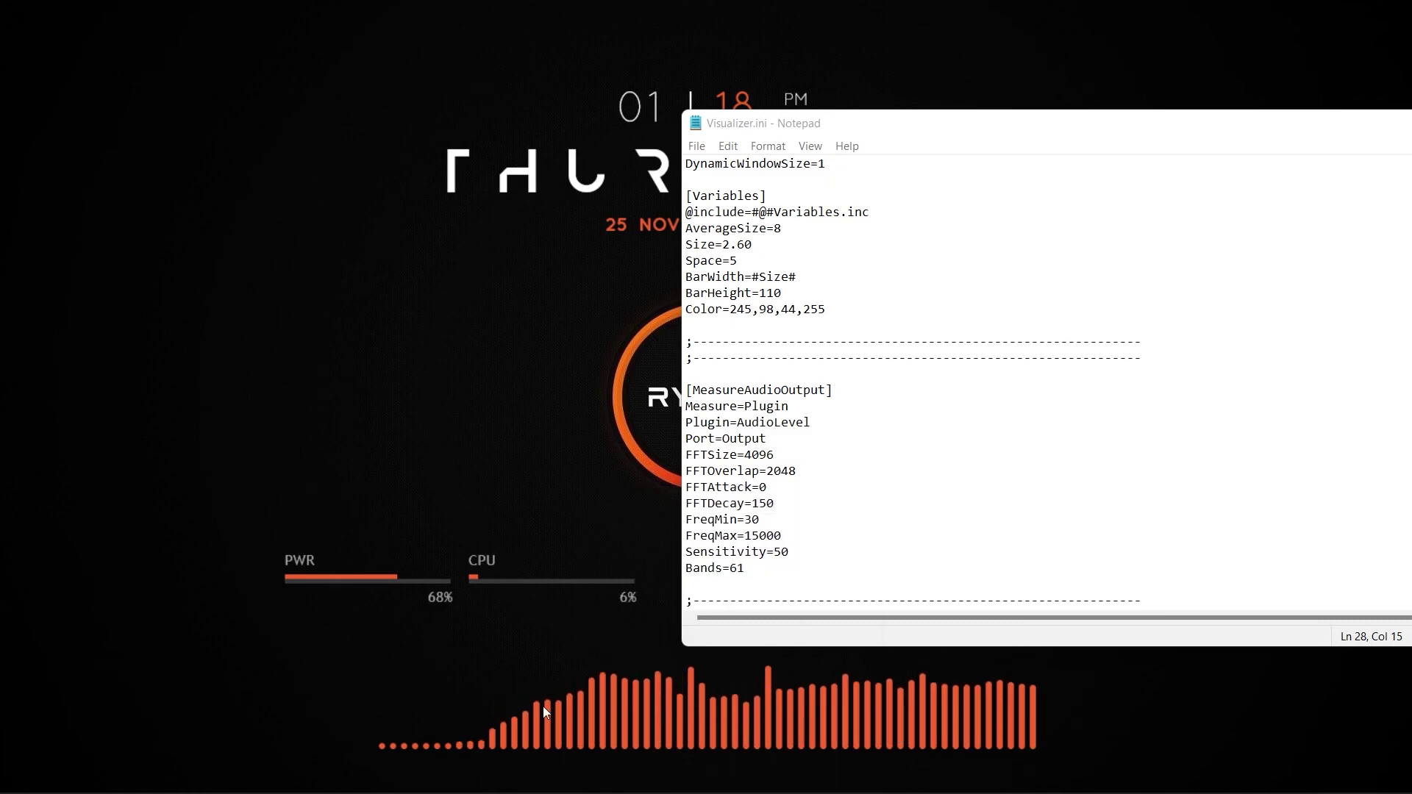
# Step: Set Sensitivity to 40 in the saved Visualizer.ini and refresh the visualizer skin to apply it
pyautogui.doubleClick(778, 552)
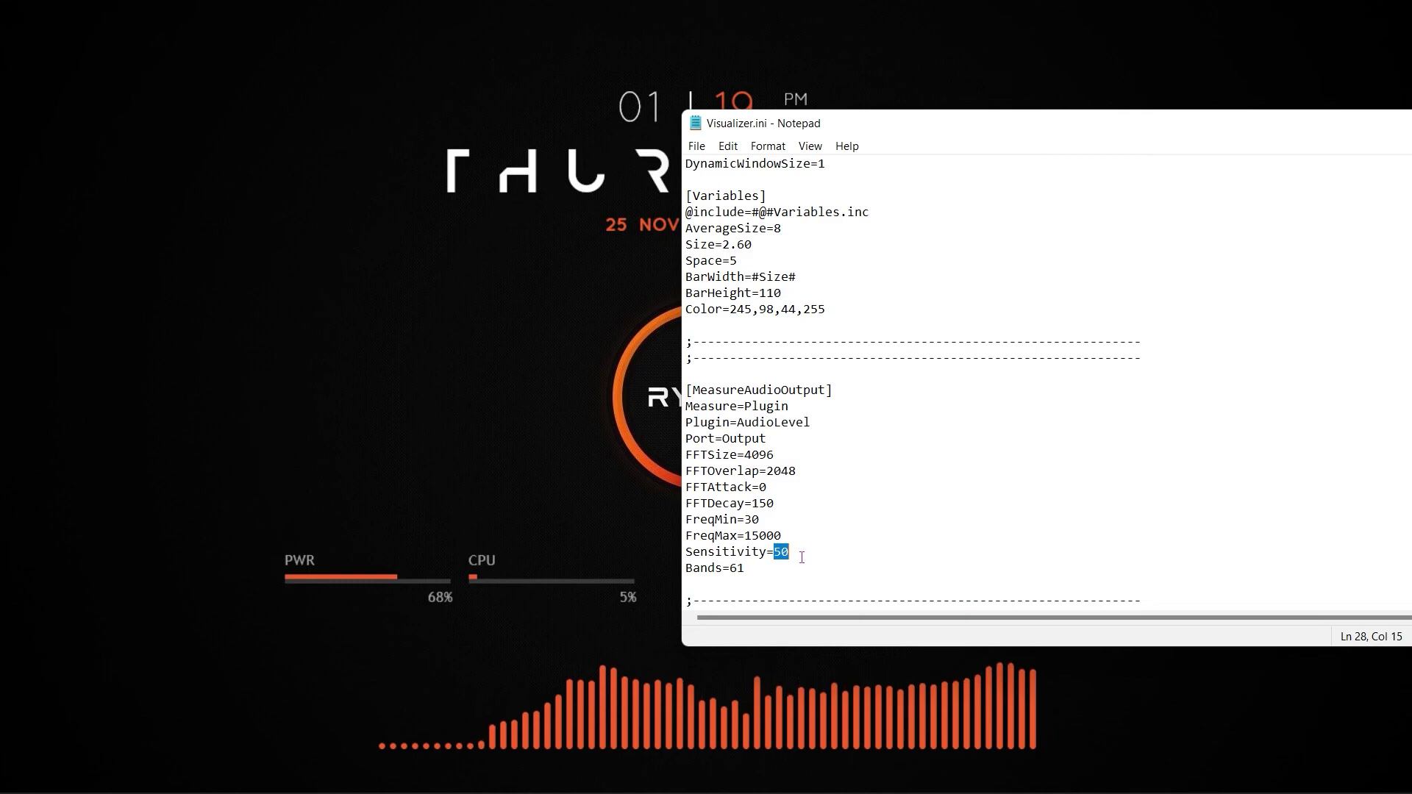
pyautogui.write('40')
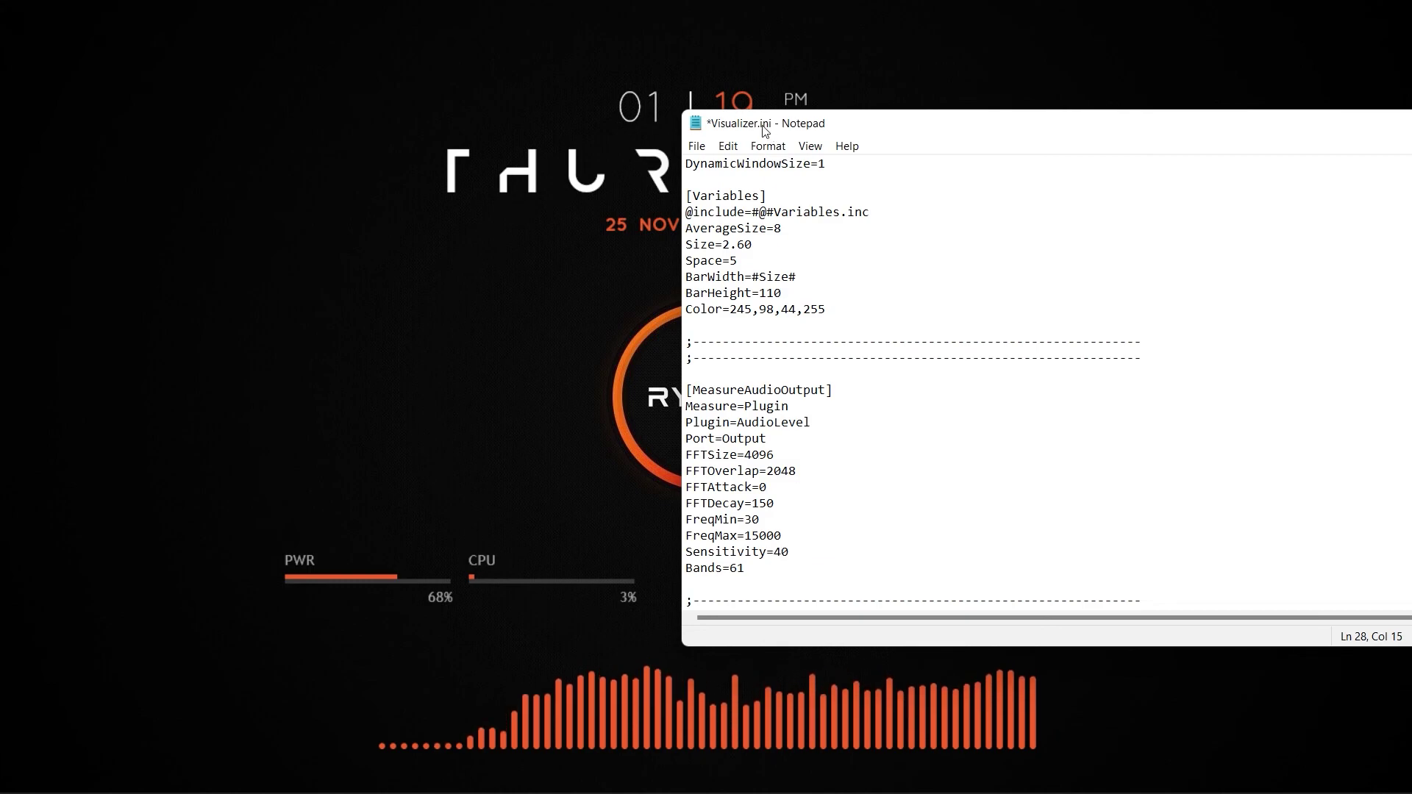
pyautogui.click(696, 145)
pyautogui.click(732, 224)
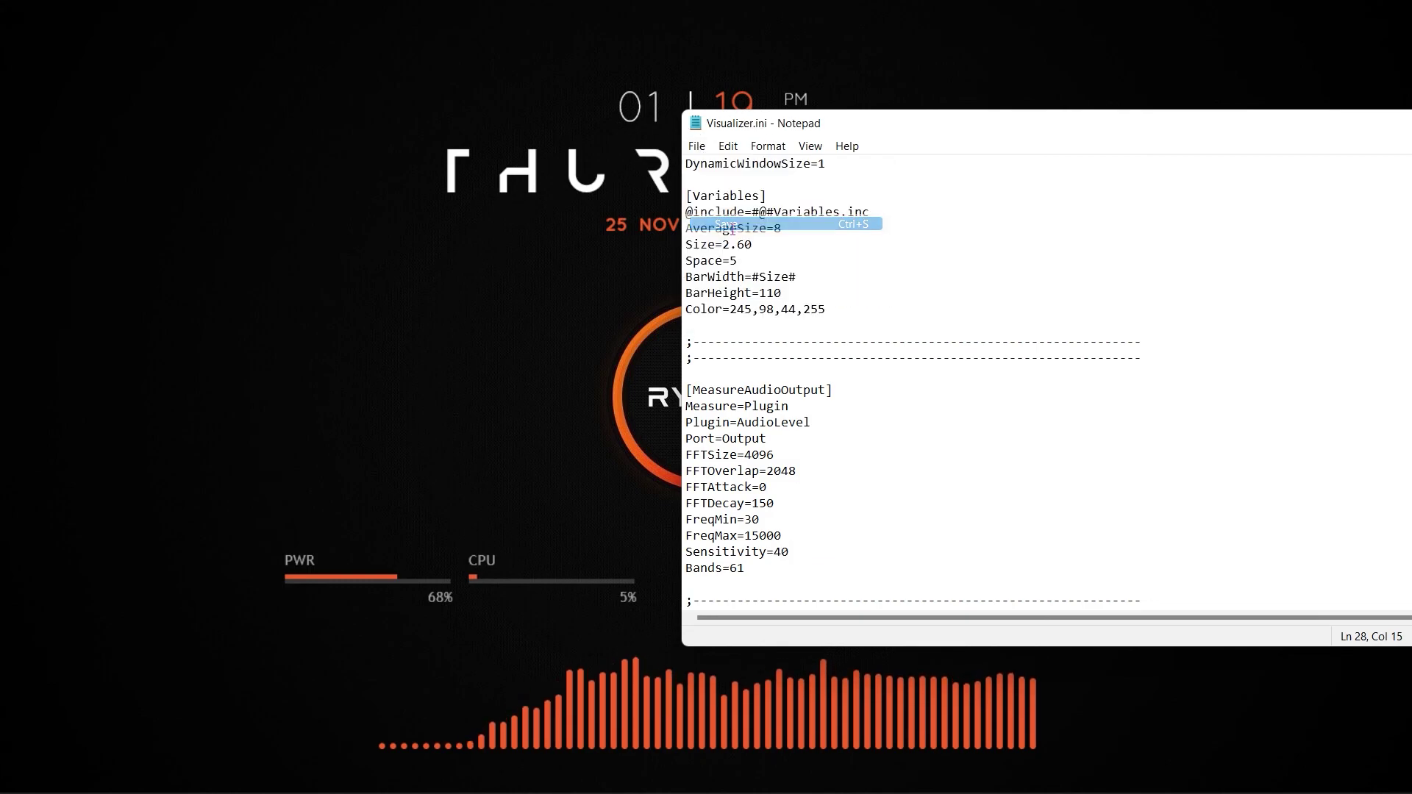
pyautogui.rightClick(649, 718)
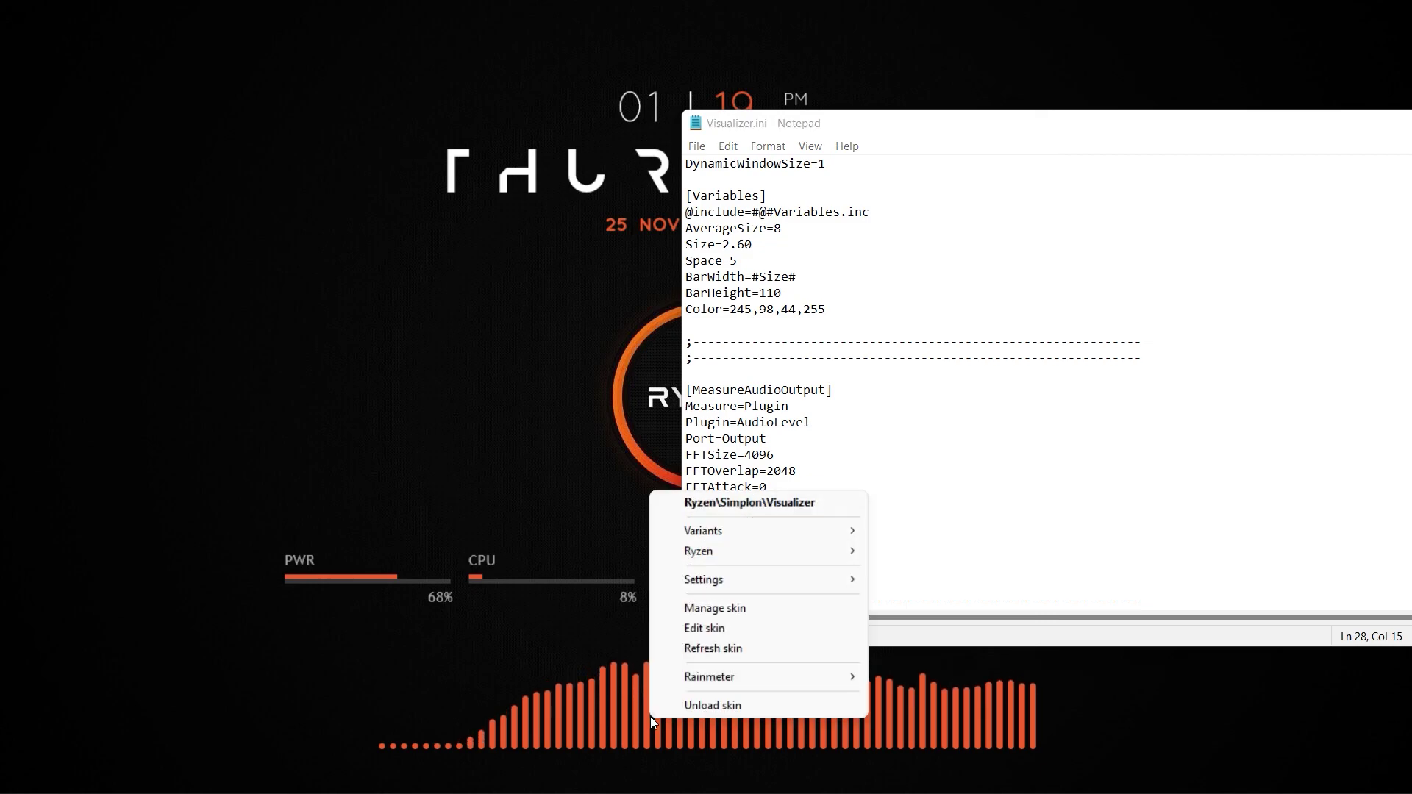
pyautogui.click(713, 648)
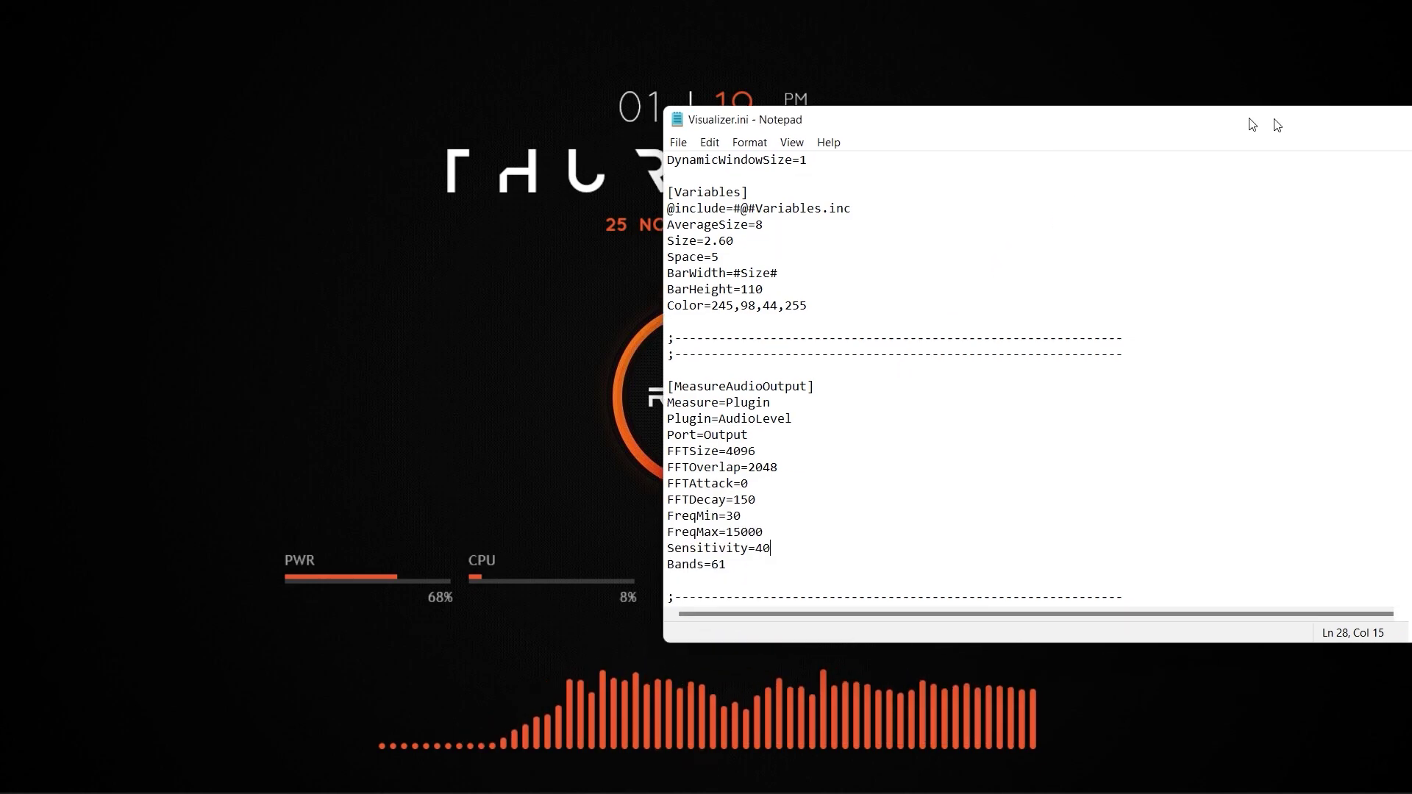